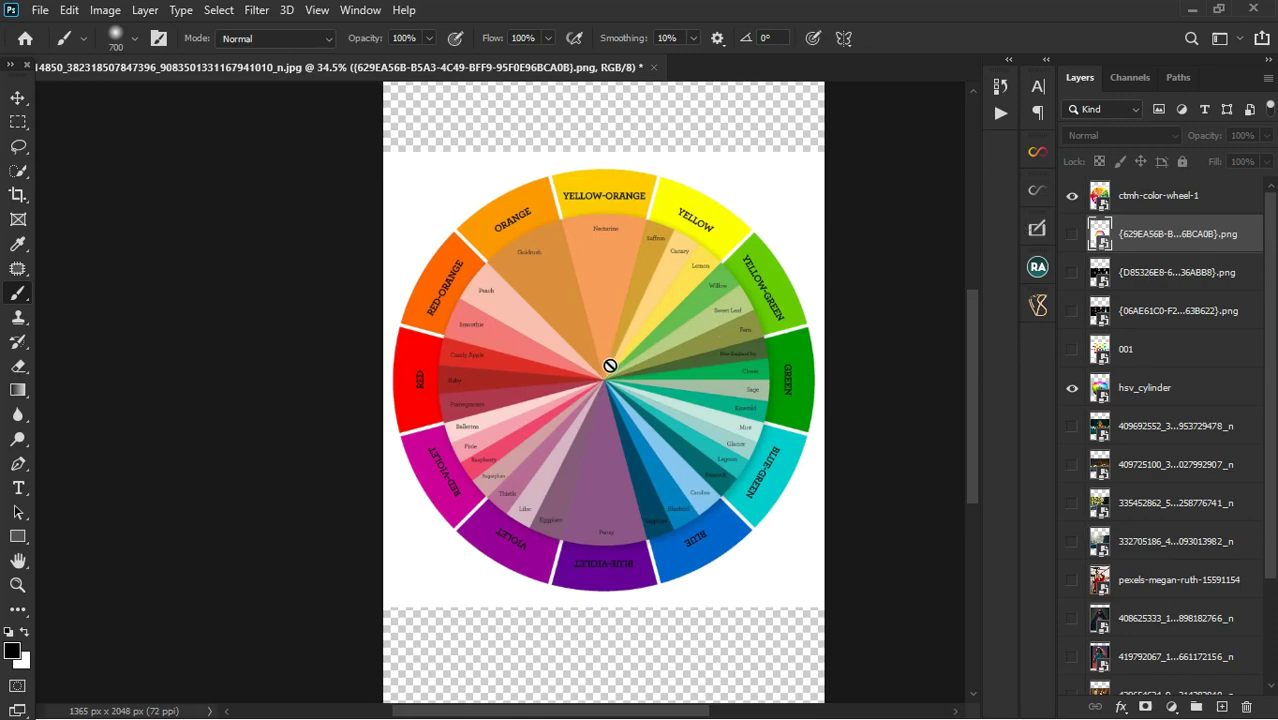
Step: Hide the ctmh-color-wheel-1 layer and show the {D85326E8-6...36ABB8}.png layer to examine the Color Weight chart
{"action": "scroll", "coordinate": [605, 357], "scroll_direction": "up", "scroll_amount": 1}
{"action": "scroll", "coordinate": [609, 362], "scroll_direction": "up", "scroll_amount": 1}
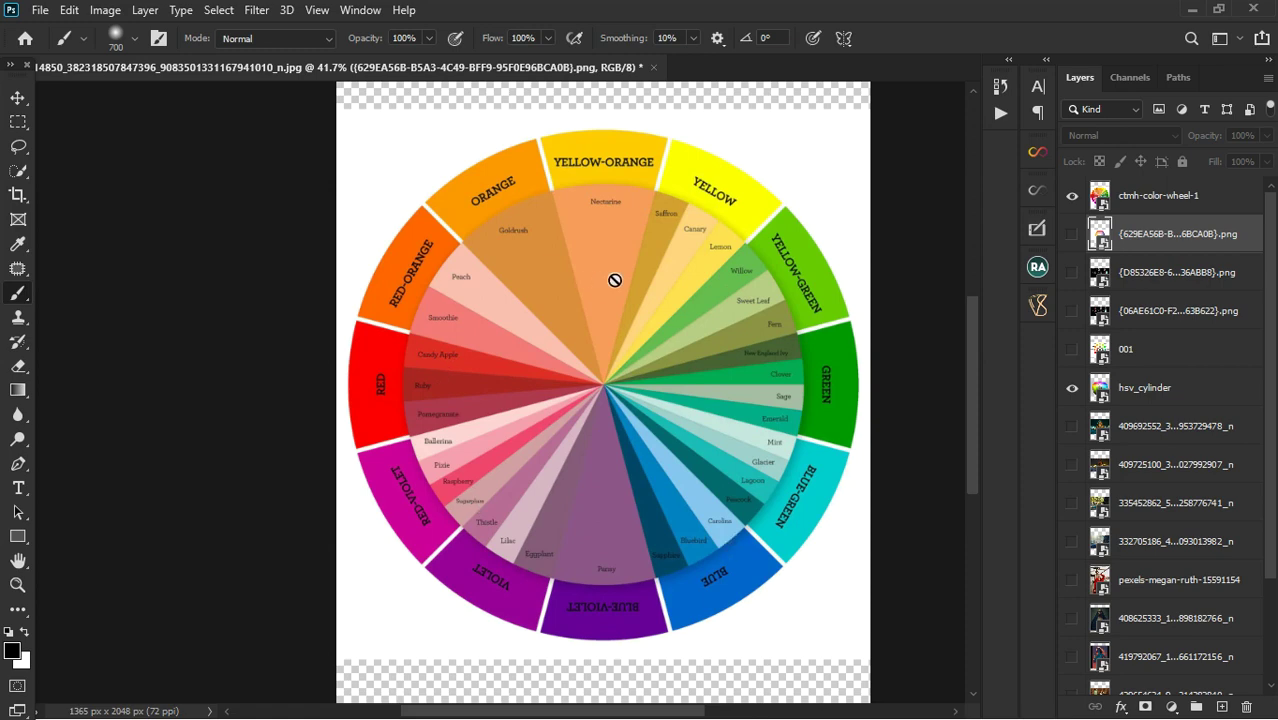
{"action": "left_click", "coordinate": [1072, 195]}
{"action": "left_click", "coordinate": [1072, 233]}
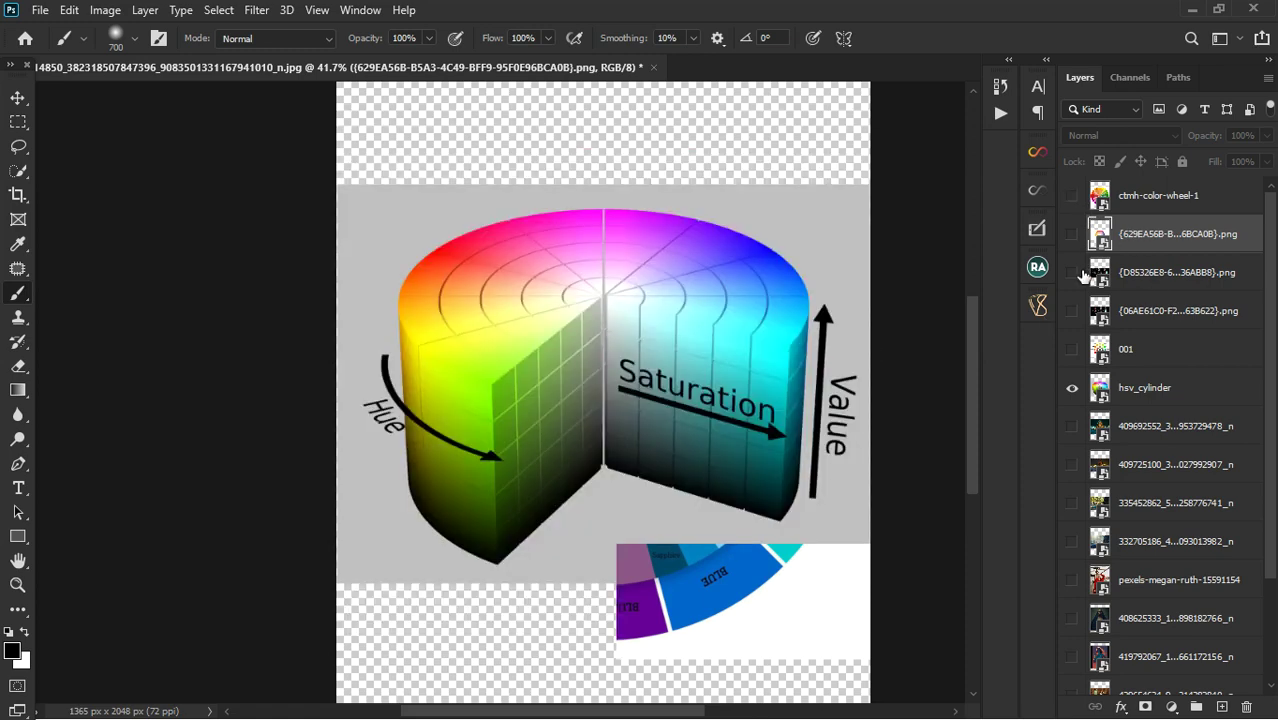
{"action": "left_click", "coordinate": [1072, 272]}
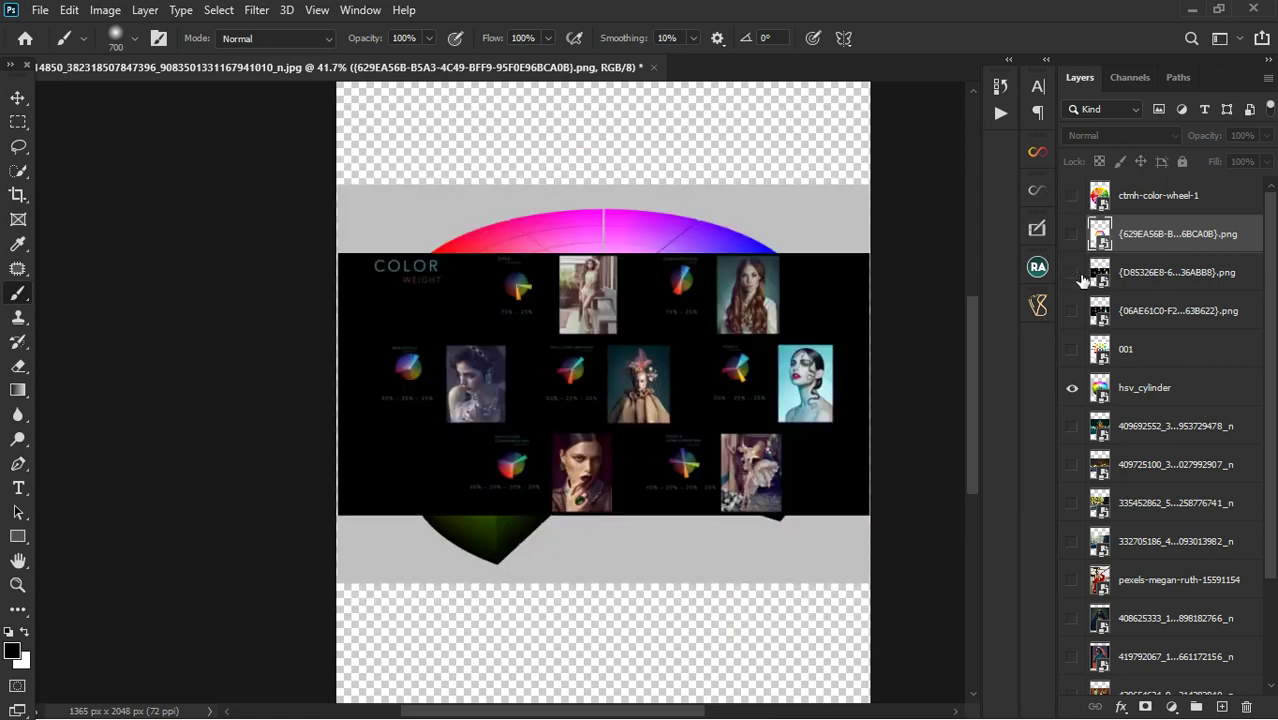
{"action": "left_click", "coordinate": [1076, 274]}
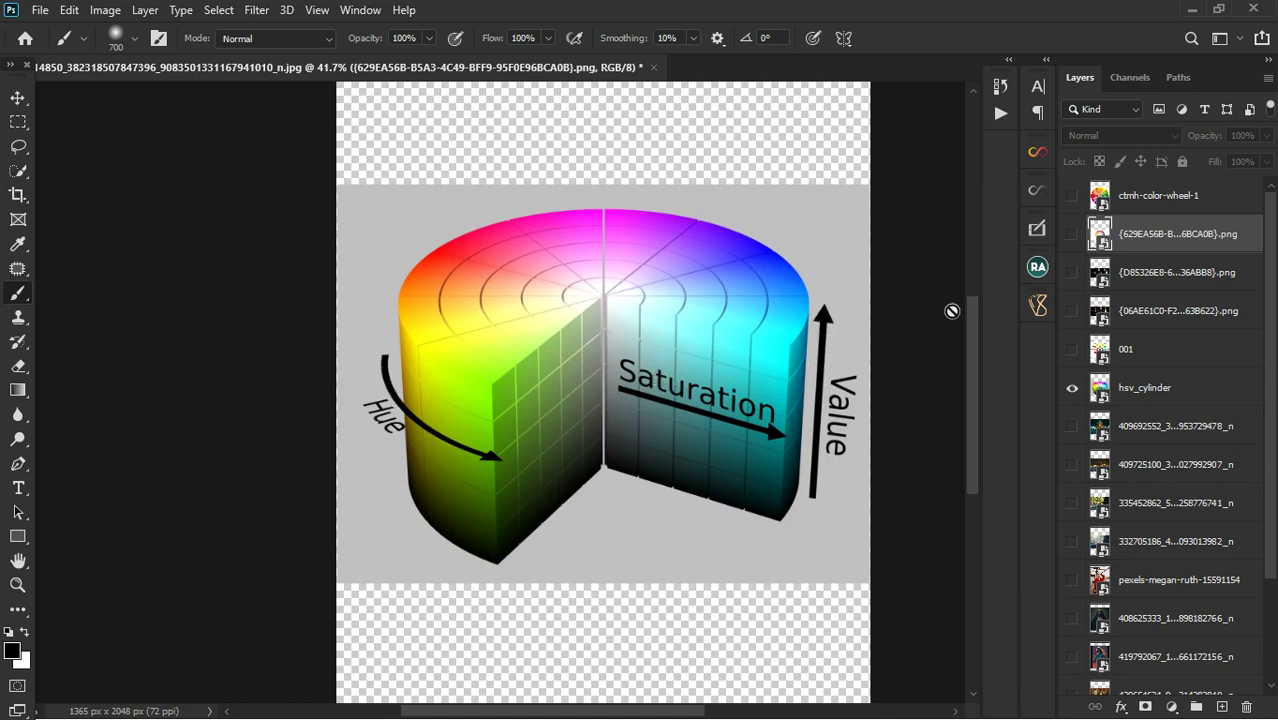
{"action": "left_click", "coordinate": [1074, 276]}
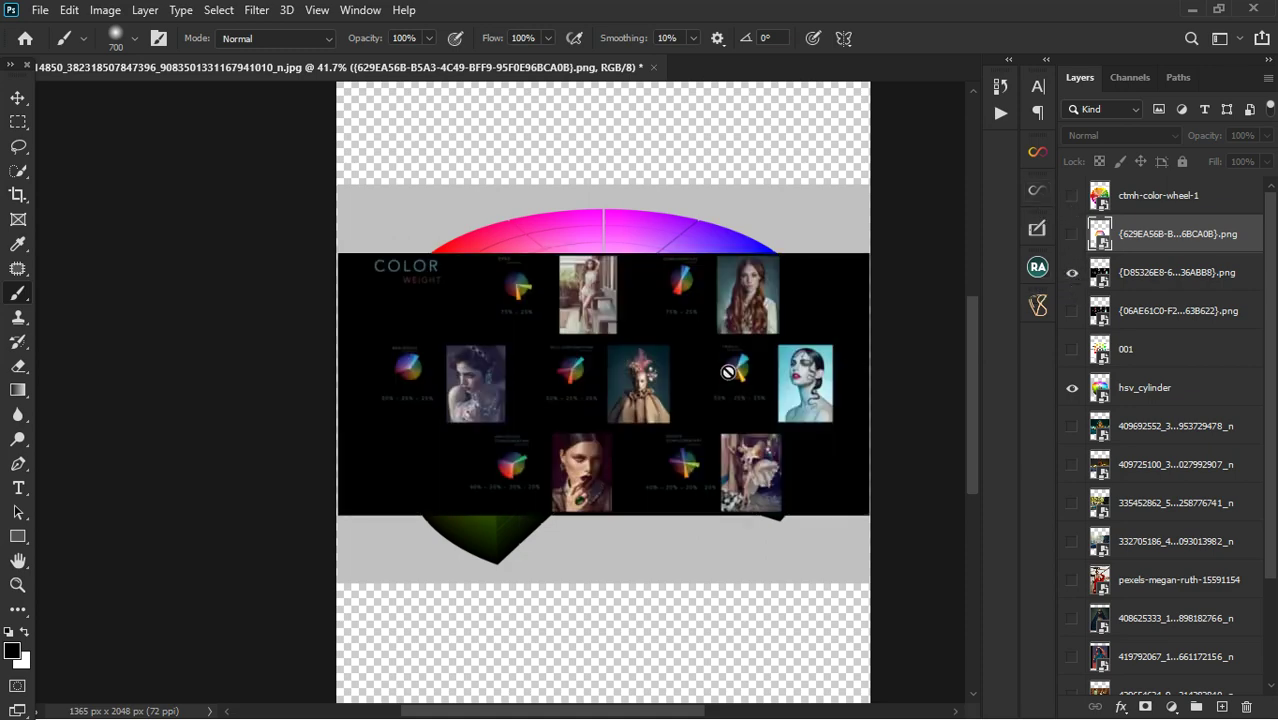
{"action": "scroll", "coordinate": [690, 543], "scroll_direction": "up", "scroll_amount": 2}
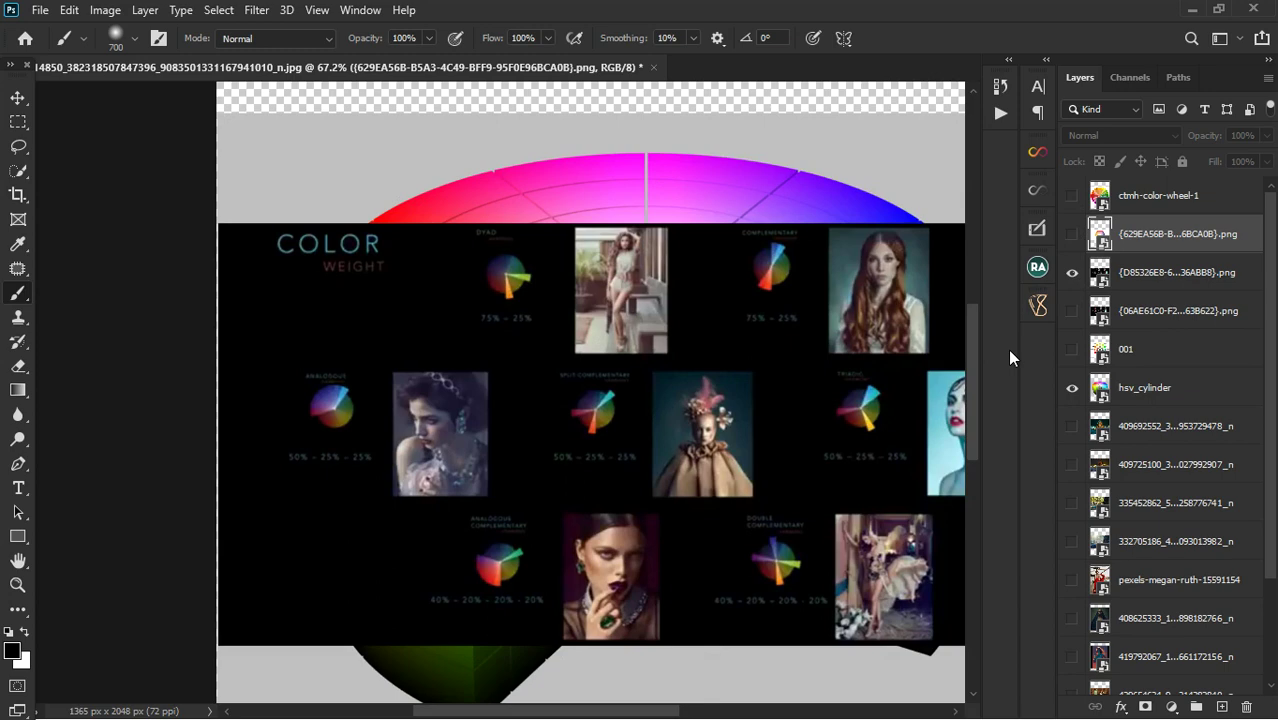
Step: Swap the Color Weight chart for the {06AE61C0-F2...63B622}.png layer to examine its color harmony examples
{"action": "left_click", "coordinate": [1072, 272]}
{"action": "left_click", "coordinate": [1072, 310]}
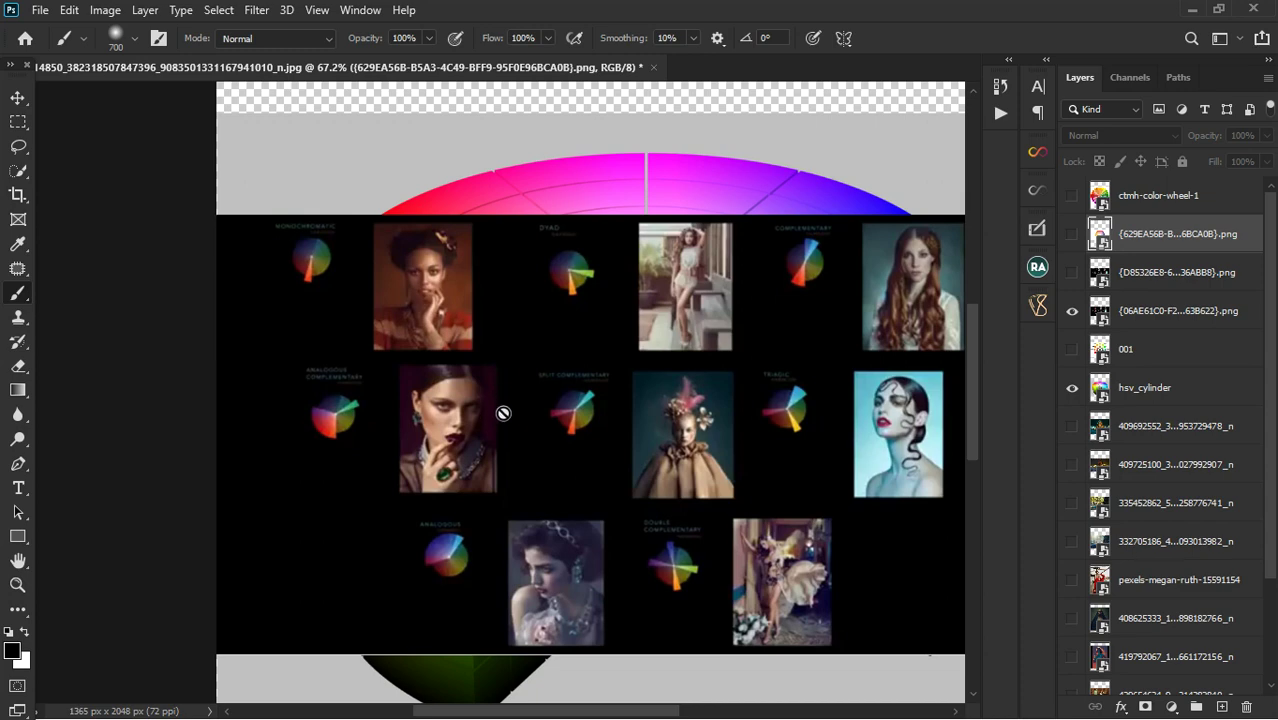
{"action": "scroll", "coordinate": [503, 418], "scroll_direction": "down", "scroll_amount": 1}
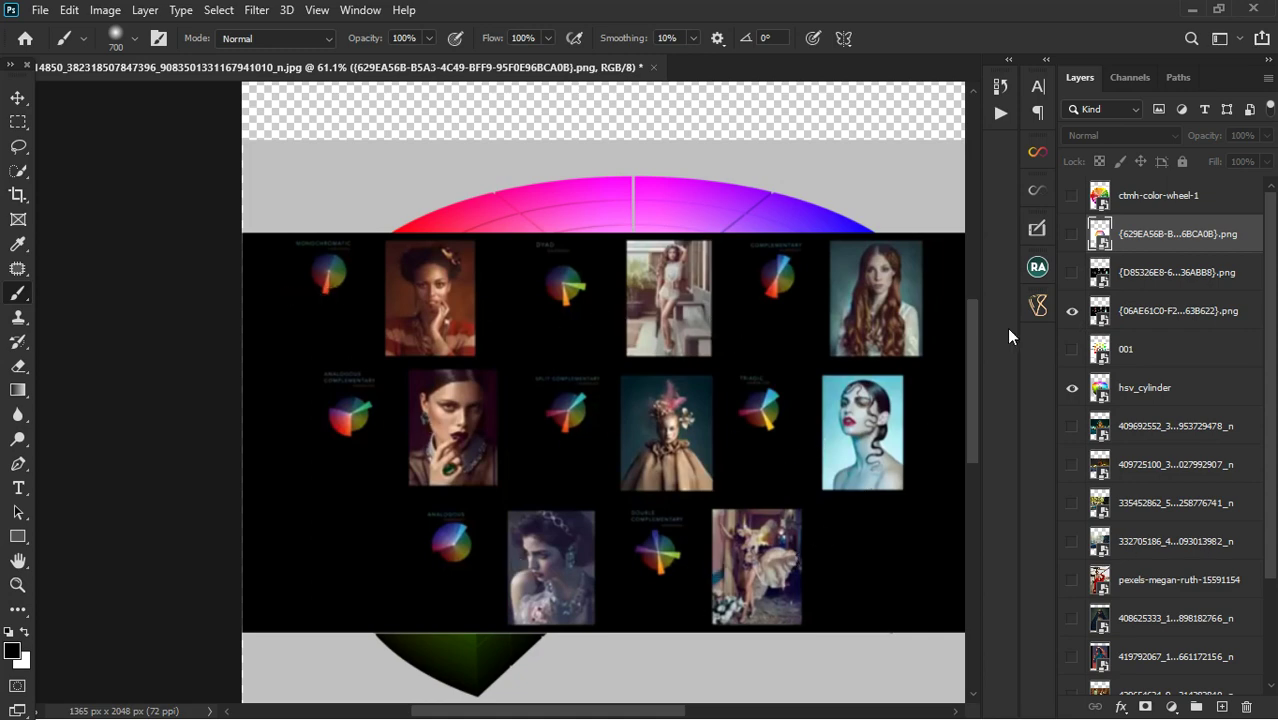
Step: Hide the {06AE61C0-F2...63B622}.png layer to examine the hue, saturation and value axes on the HSV cylinder
{"action": "left_click", "coordinate": [1075, 322]}
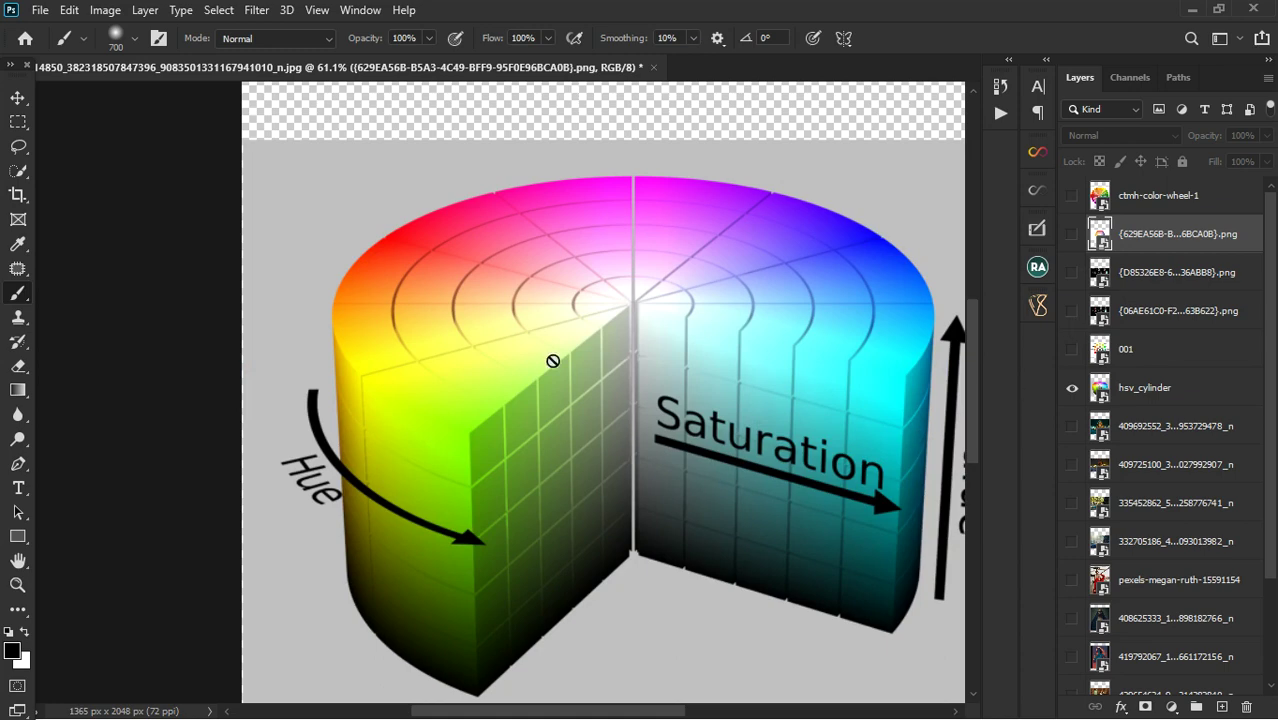
{"action": "scroll", "coordinate": [357, 386], "scroll_direction": "down", "scroll_amount": 1}
{"action": "scroll", "coordinate": [357, 386], "scroll_direction": "down", "scroll_amount": 1}
{"action": "scroll", "coordinate": [700, 450], "scroll_direction": "up", "scroll_amount": 2}
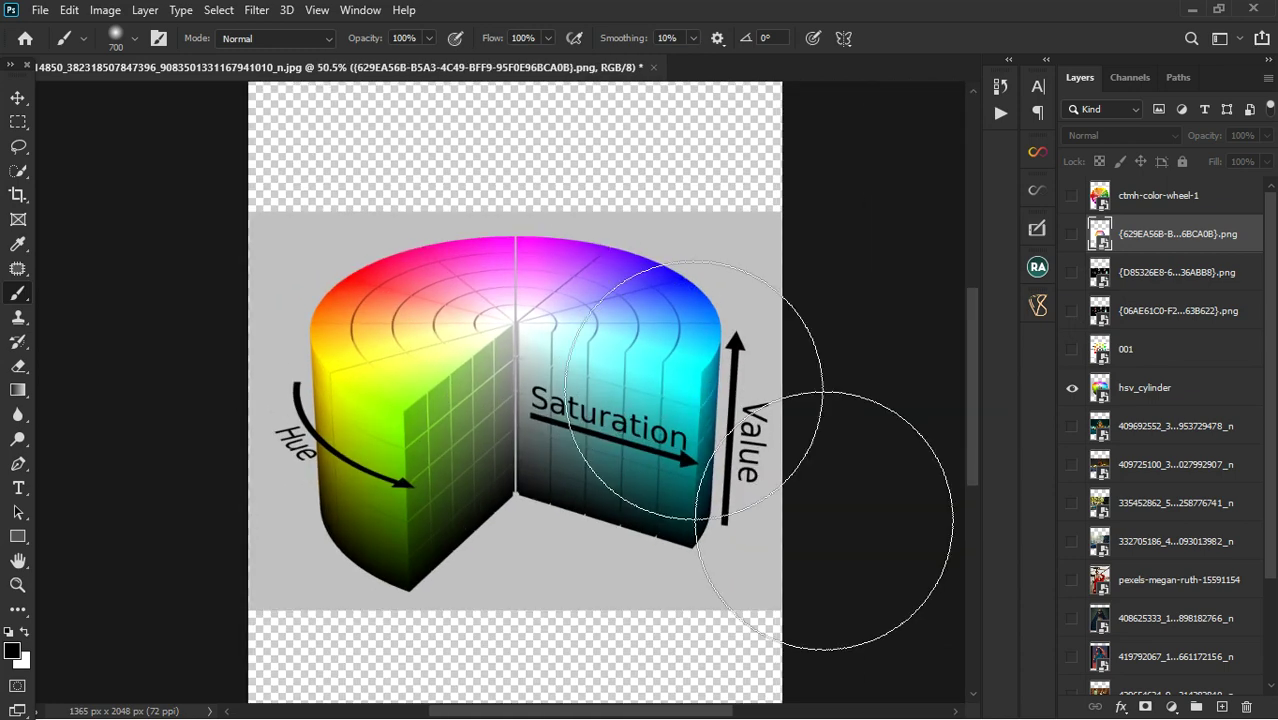
Step: Toggle the ctmh-color-wheel-1 layer over the HSV cylinder to compare the two color diagrams, leaving the wheel shown
{"action": "left_click", "coordinate": [1075, 199]}
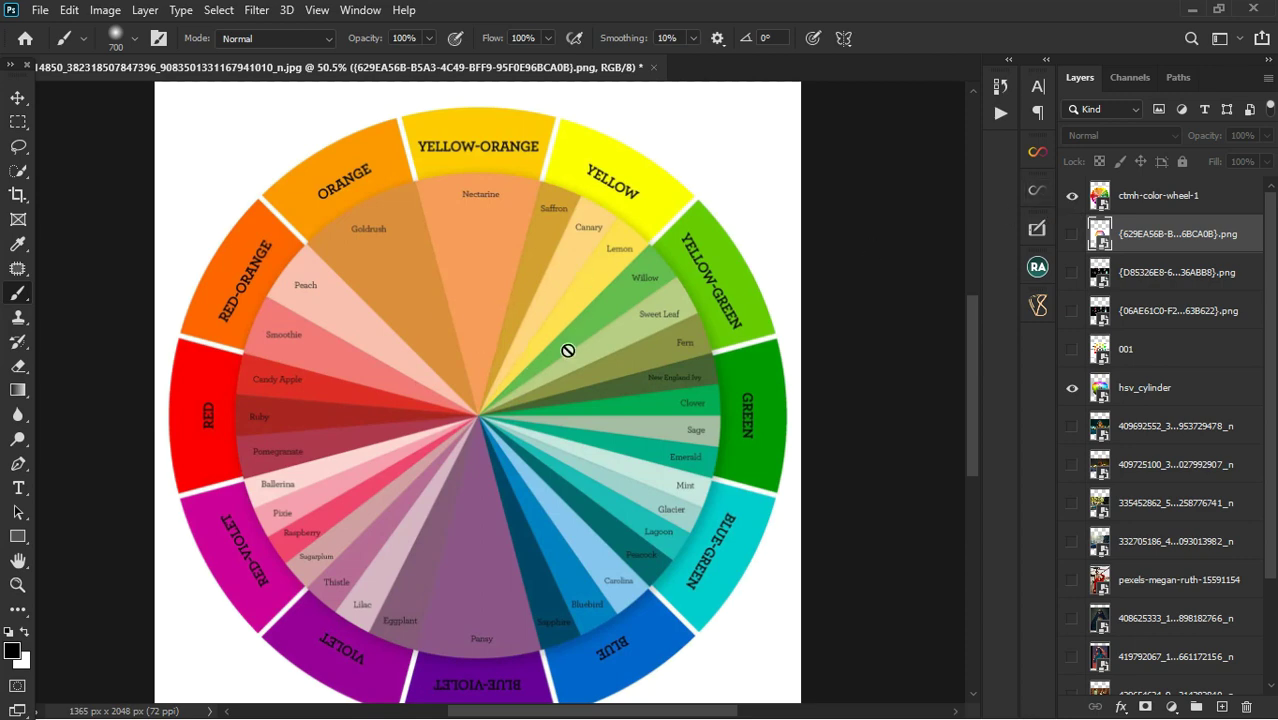
{"action": "left_click", "coordinate": [1072, 196]}
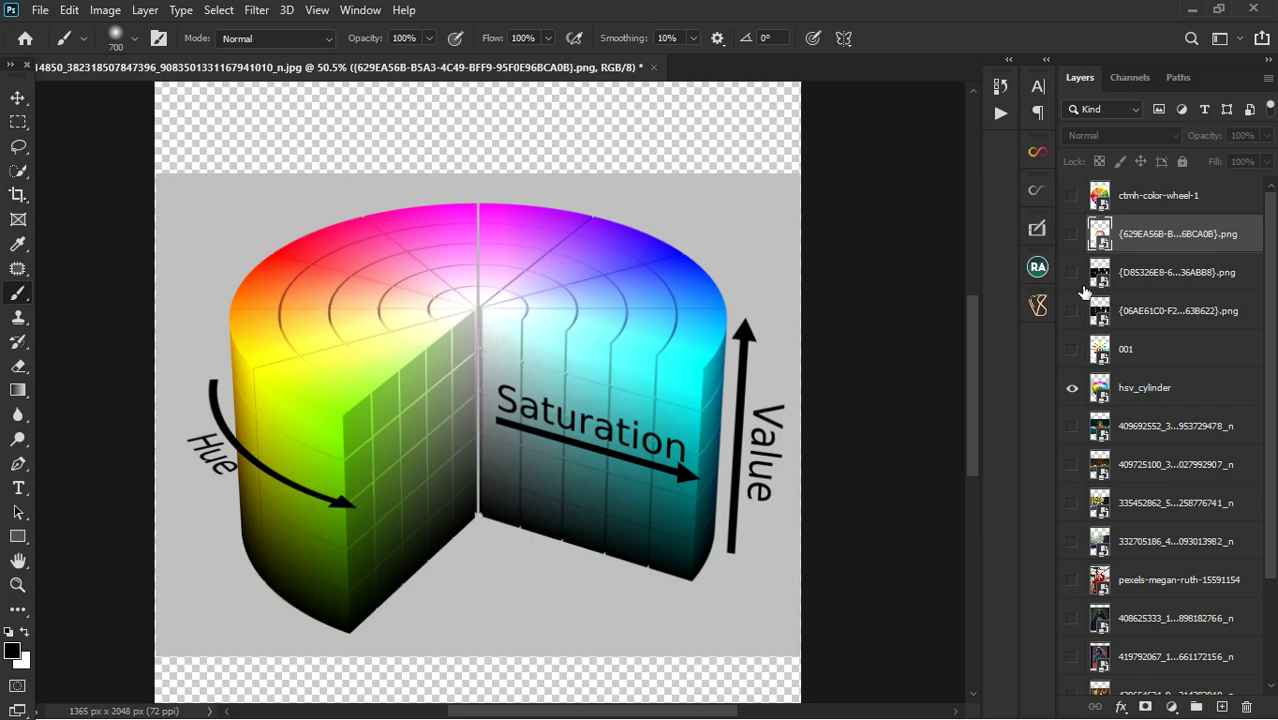
{"action": "scroll", "coordinate": [655, 330], "scroll_direction": "down", "scroll_amount": 1}
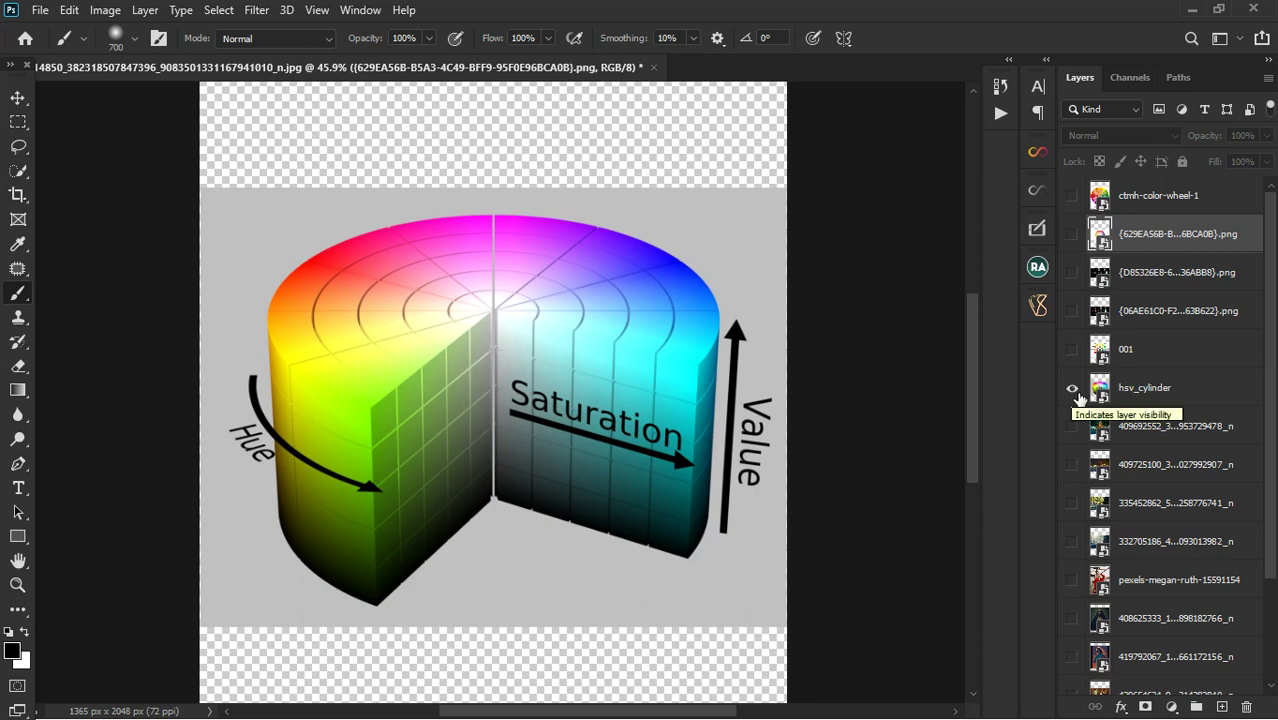
{"action": "left_click", "coordinate": [1073, 198]}
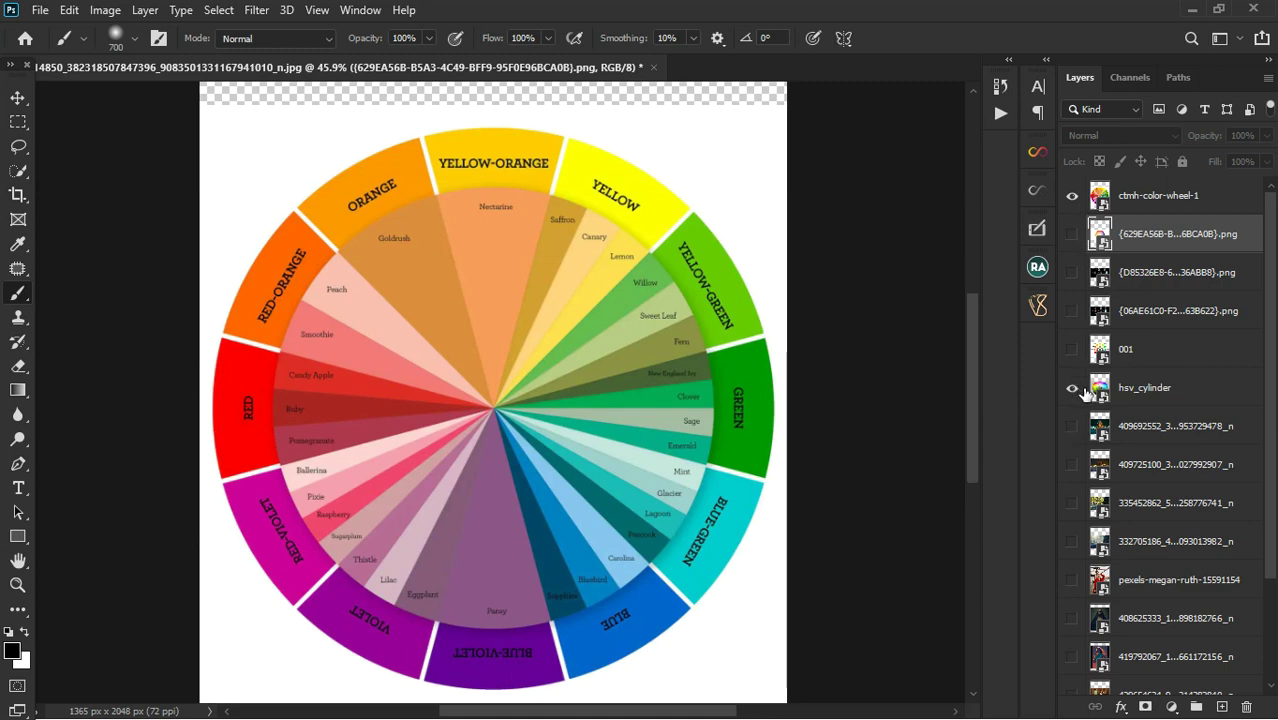
Step: Hide the hsv_cylinder and color wheel layers and show the portrait layer 408625333_1...898182766_n
{"action": "left_click", "coordinate": [1076, 388]}
{"action": "scroll", "coordinate": [1100, 395], "scroll_direction": "down", "scroll_amount": 2}
{"action": "left_click", "coordinate": [1073, 541]}
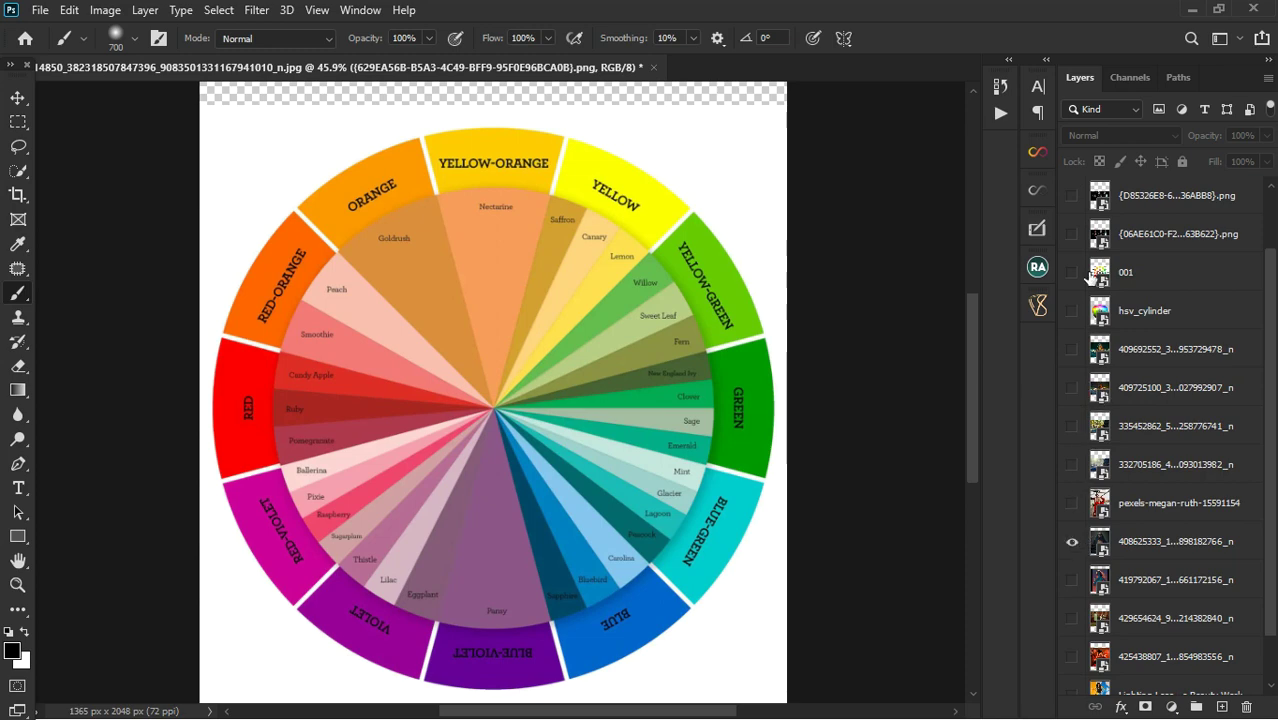
{"action": "scroll", "coordinate": [1080, 355], "scroll_direction": "up", "scroll_amount": 2}
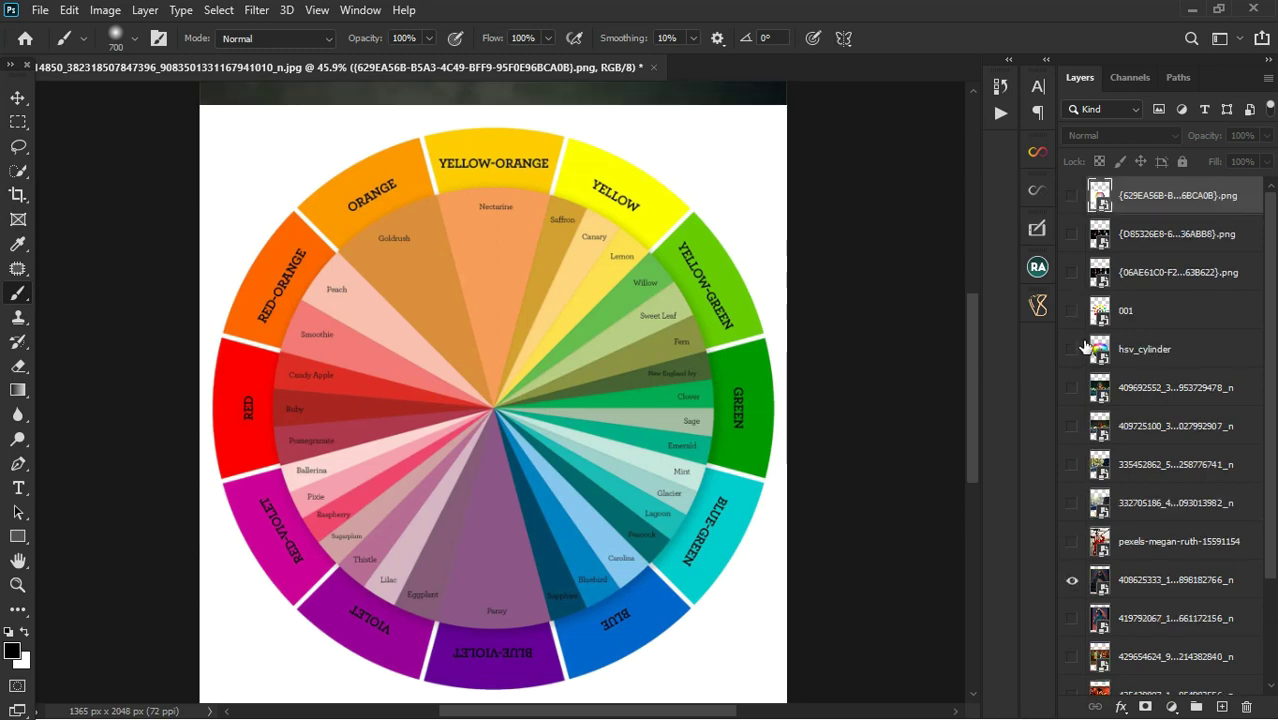
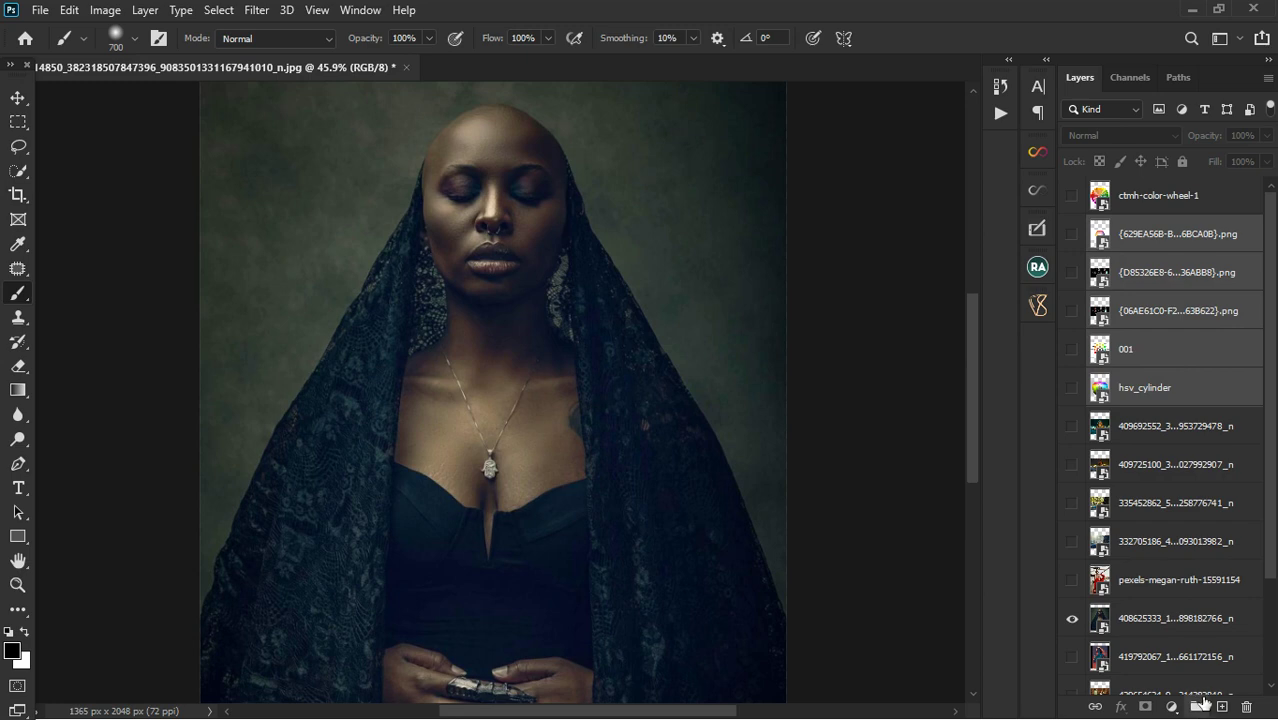
Step: Group the five reference layers from {629EA56B-B...6BCA0B}.png through hsv_cylinder and examine the portrait of the veiled woman
{"action": "left_click", "coordinate": [1195, 705]}
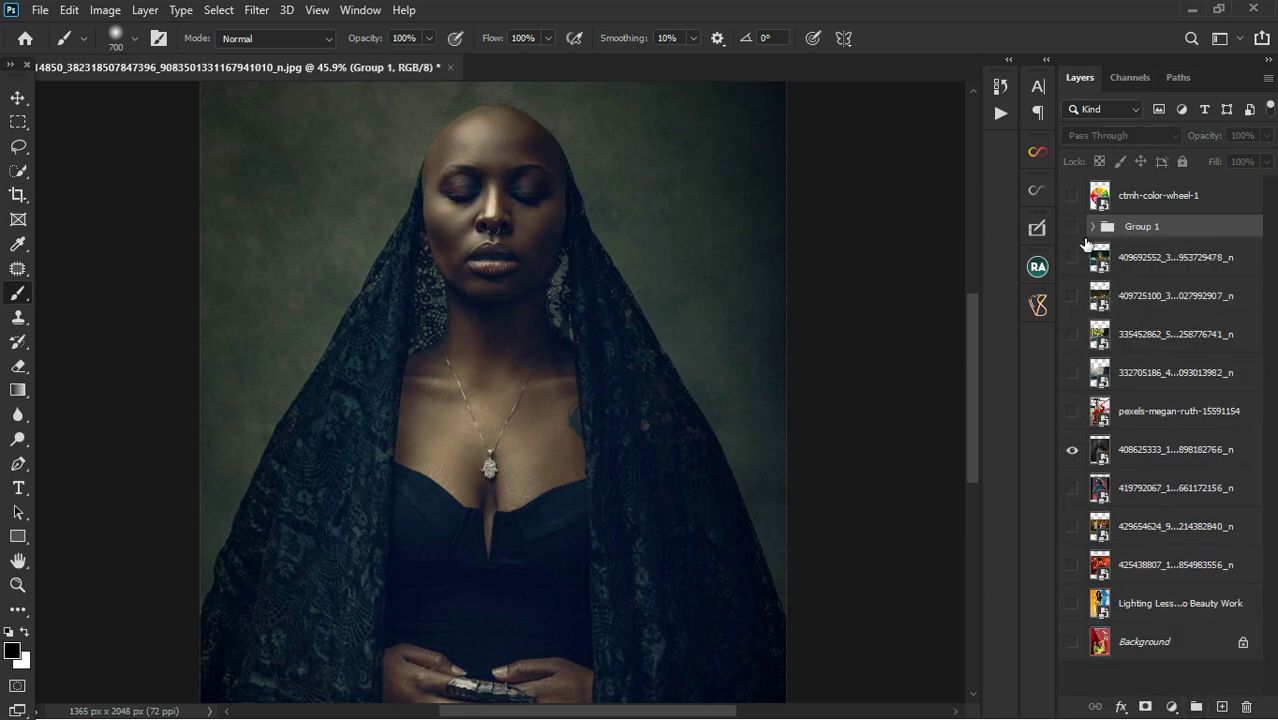
{"action": "scroll", "coordinate": [748, 296], "scroll_direction": "down", "scroll_amount": 1}
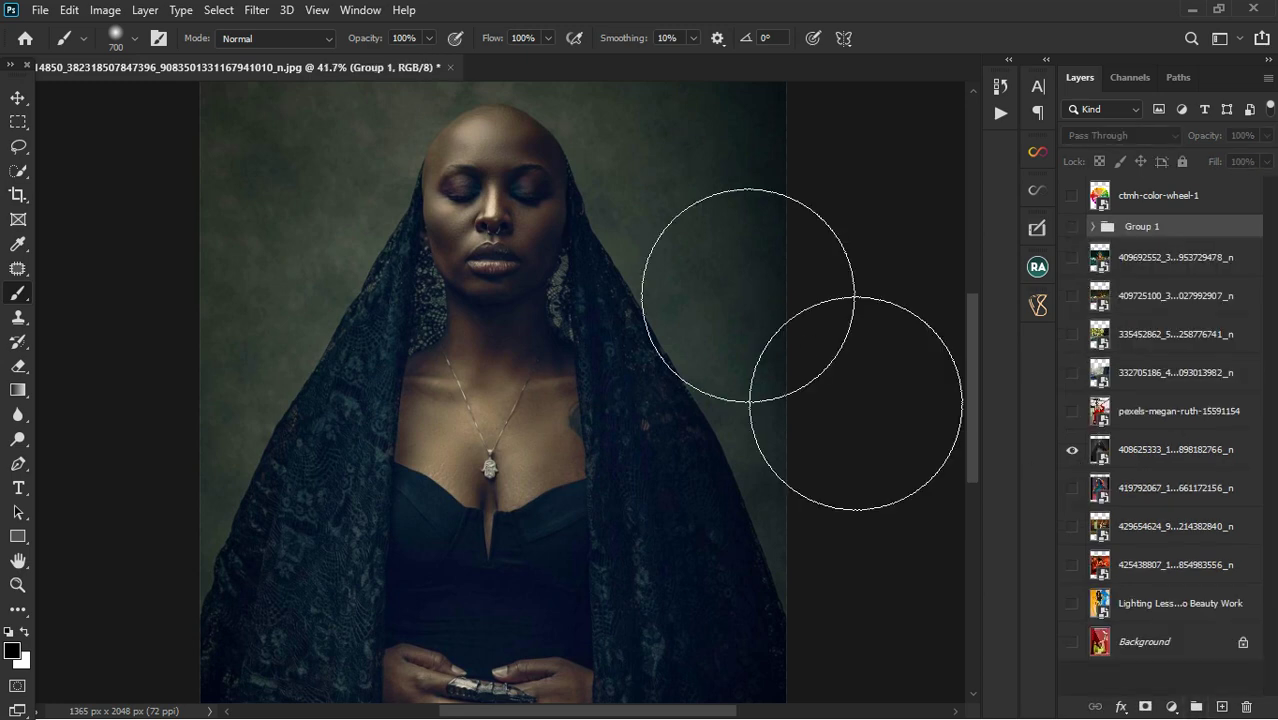
{"action": "scroll", "coordinate": [833, 377], "scroll_direction": "down", "scroll_amount": 2}
{"action": "scroll", "coordinate": [633, 528], "scroll_direction": "up", "scroll_amount": 2}
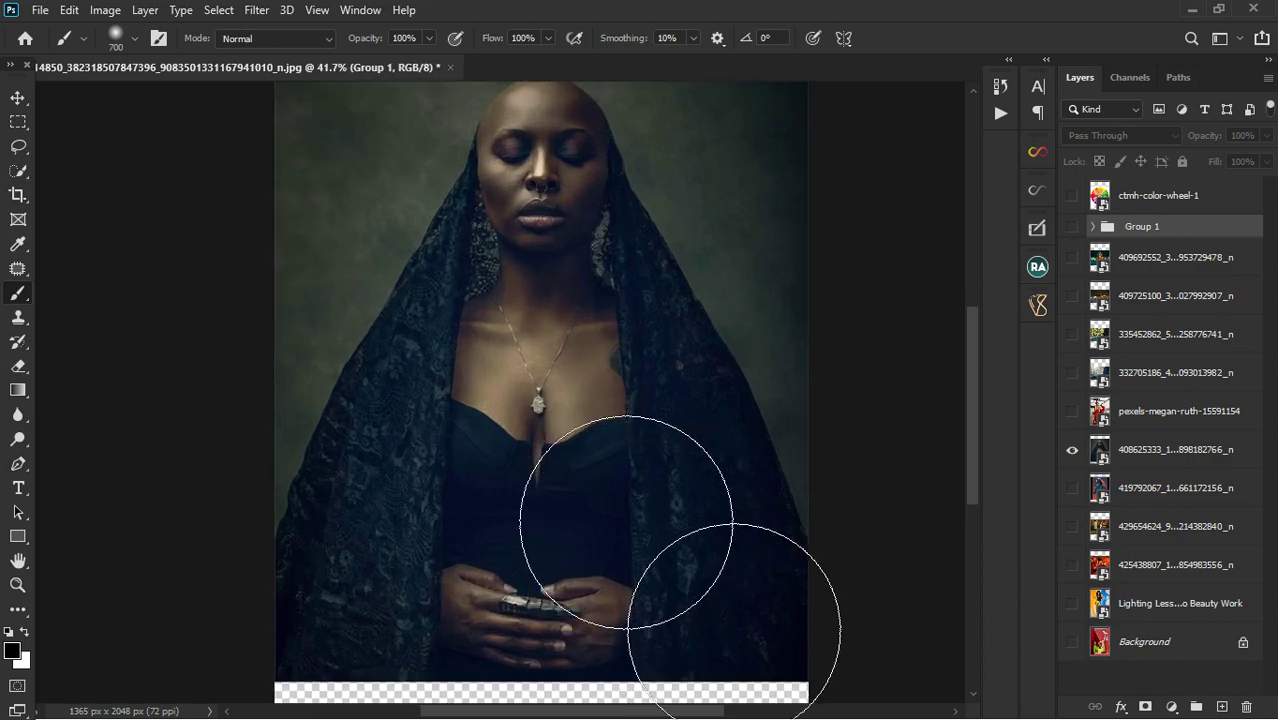
{"action": "scroll", "coordinate": [633, 531], "scroll_direction": "down", "scroll_amount": 2}
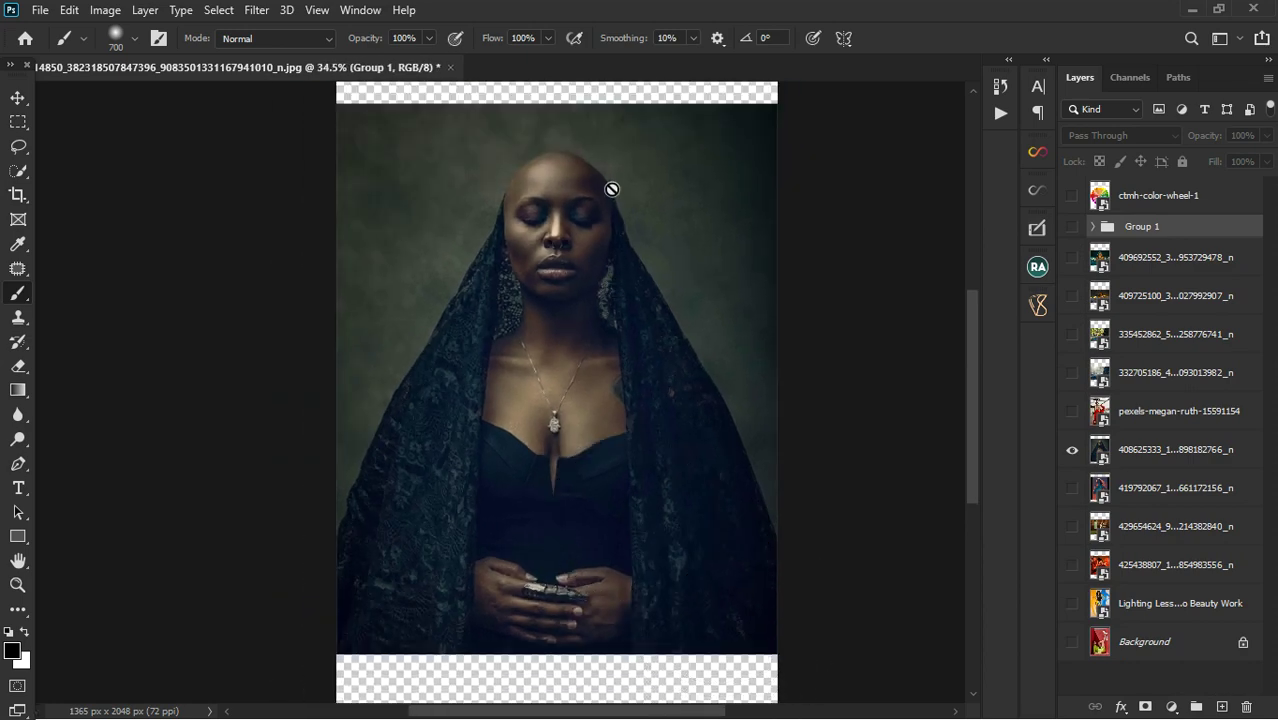
{"action": "scroll", "coordinate": [612, 189], "scroll_direction": "up", "scroll_amount": 2}
{"action": "scroll", "coordinate": [613, 180], "scroll_direction": "down", "scroll_amount": 1}
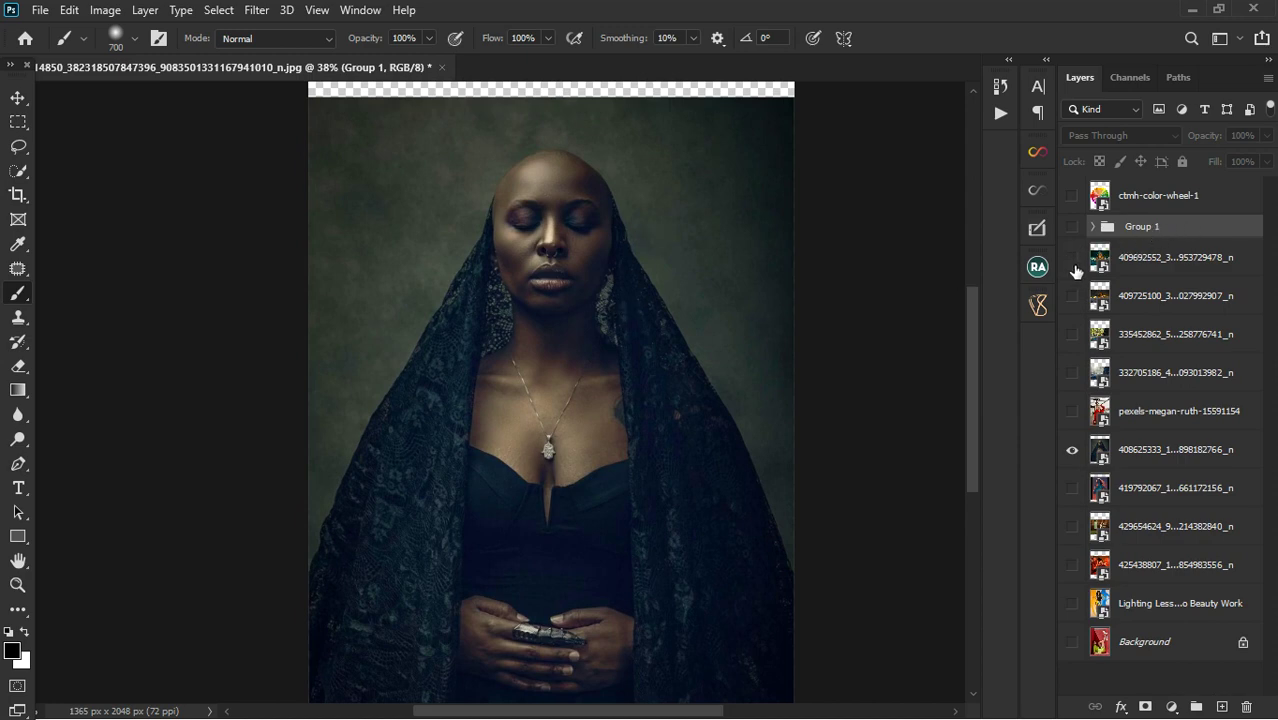
Step: Show and expand Group 1 and turn on its {06AE61C0-...3B622}.png layer to examine the monochromatic harmony example
{"action": "left_click", "coordinate": [1072, 227]}
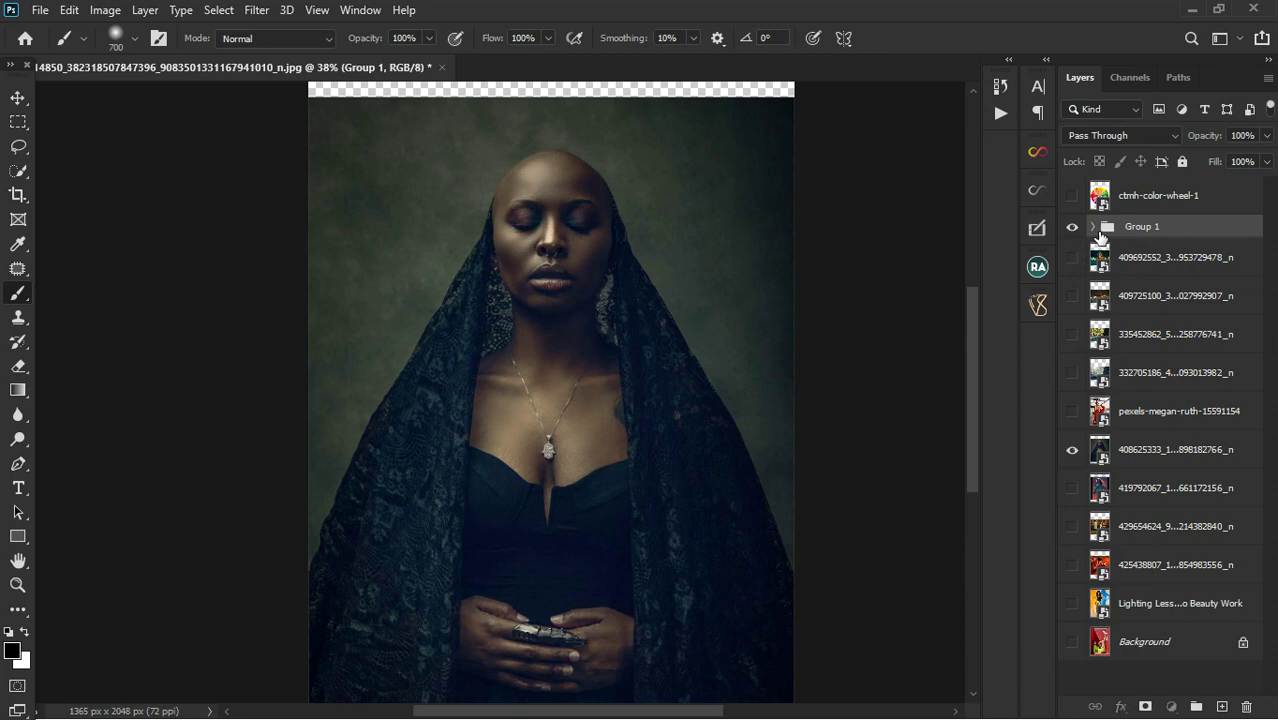
{"action": "left_click", "coordinate": [1094, 228]}
{"action": "left_click", "coordinate": [1072, 296]}
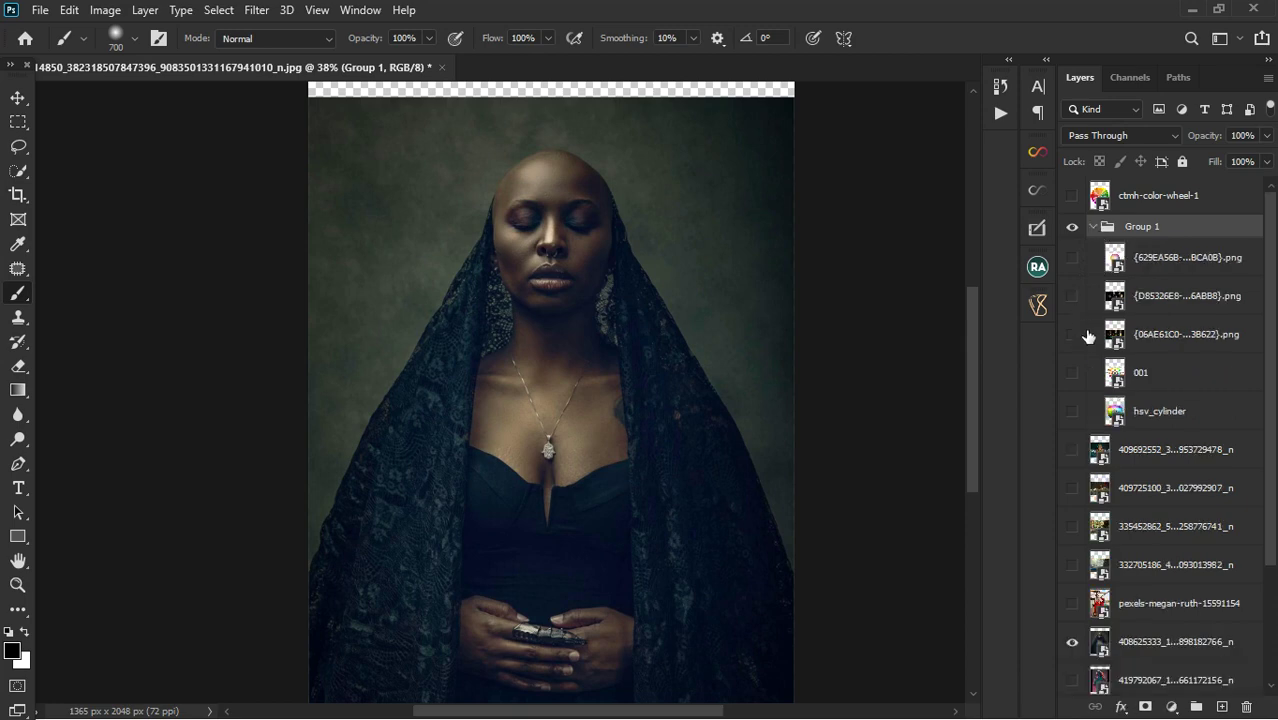
{"action": "left_click", "coordinate": [1072, 334]}
{"action": "scroll", "coordinate": [385, 311], "scroll_direction": "up", "scroll_amount": 5}
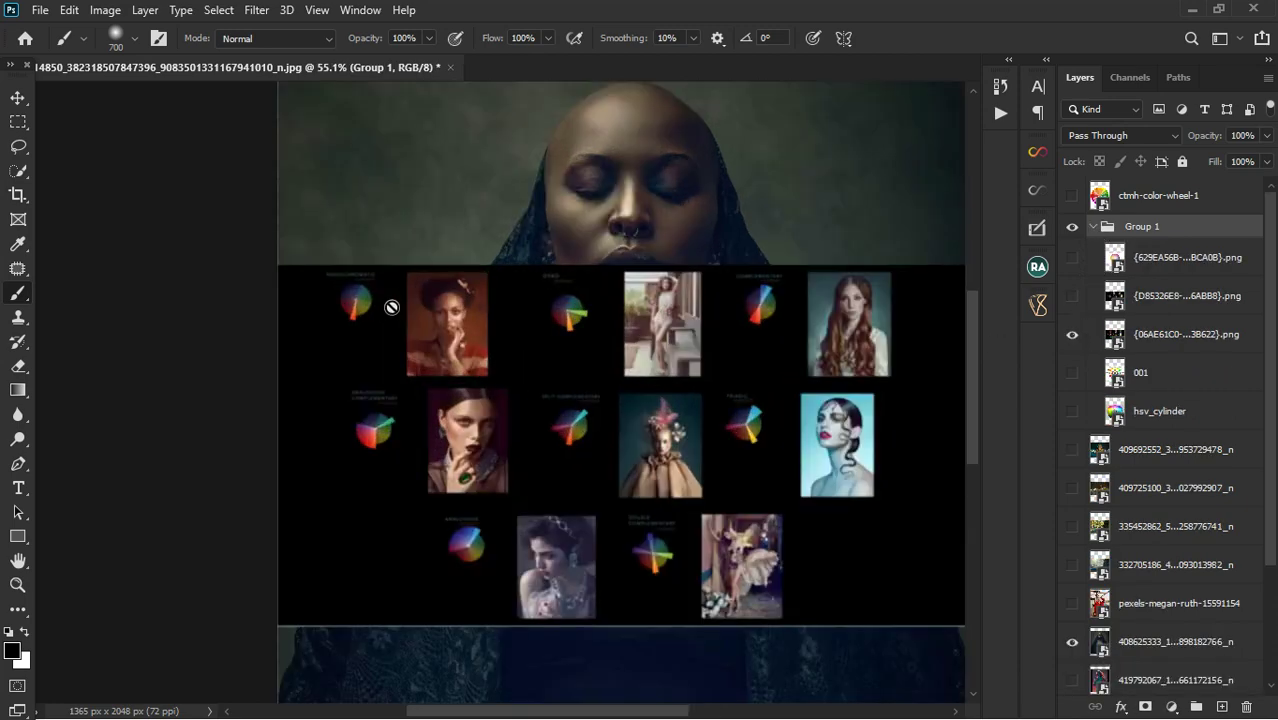
{"action": "scroll", "coordinate": [386, 305], "scroll_direction": "up", "scroll_amount": 2}
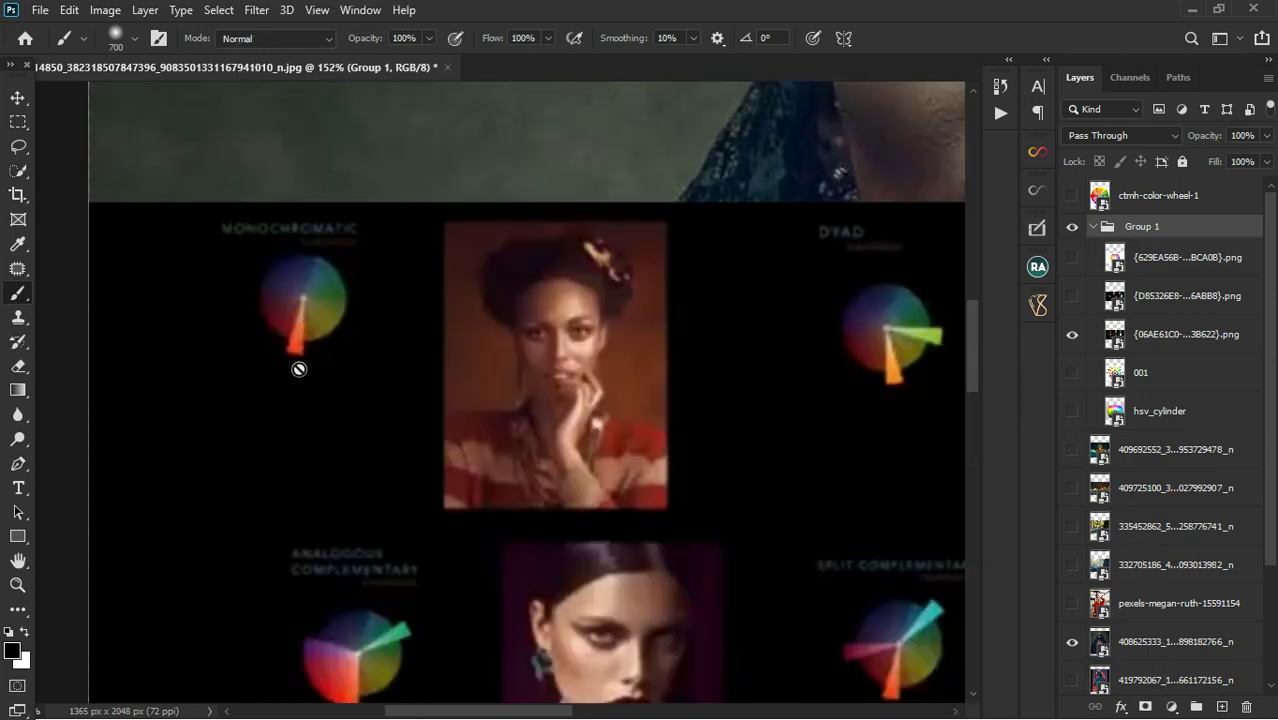
{"action": "scroll", "coordinate": [592, 326], "scroll_direction": "down", "scroll_amount": 4}
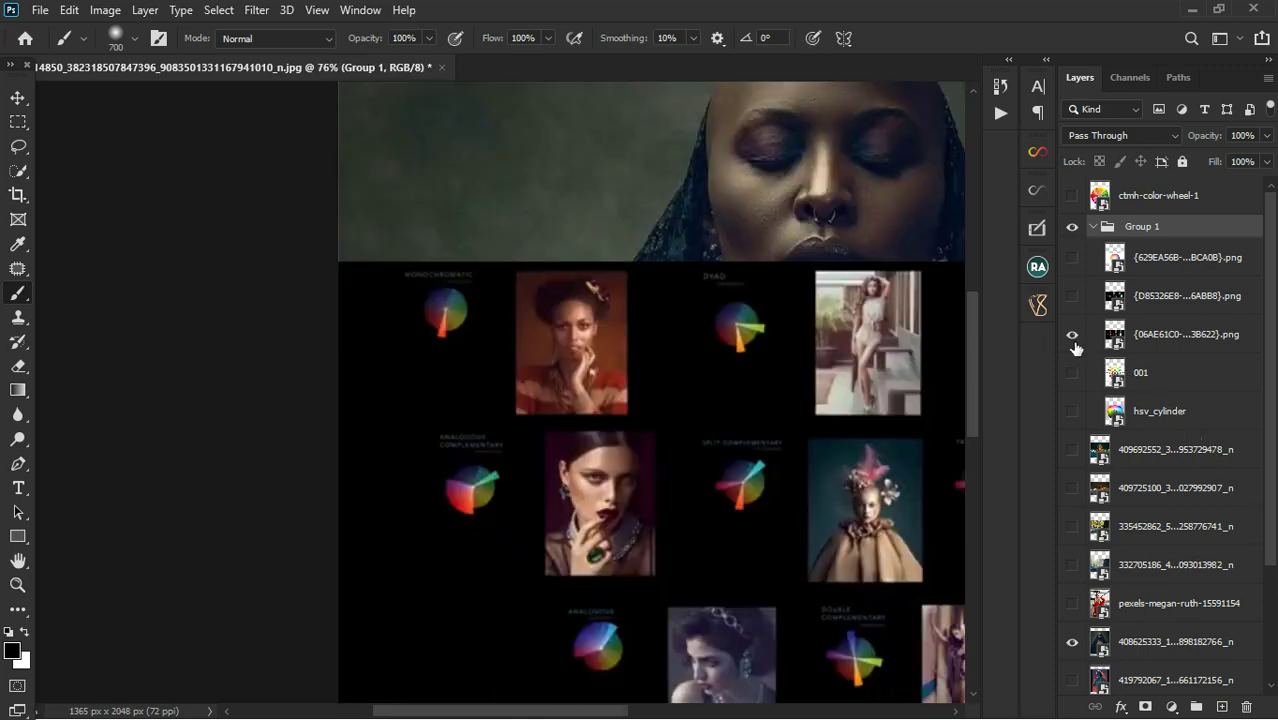
Step: Hide Group 1 to examine the colors of the portrait without the harmony chart
{"action": "left_click", "coordinate": [1072, 227]}
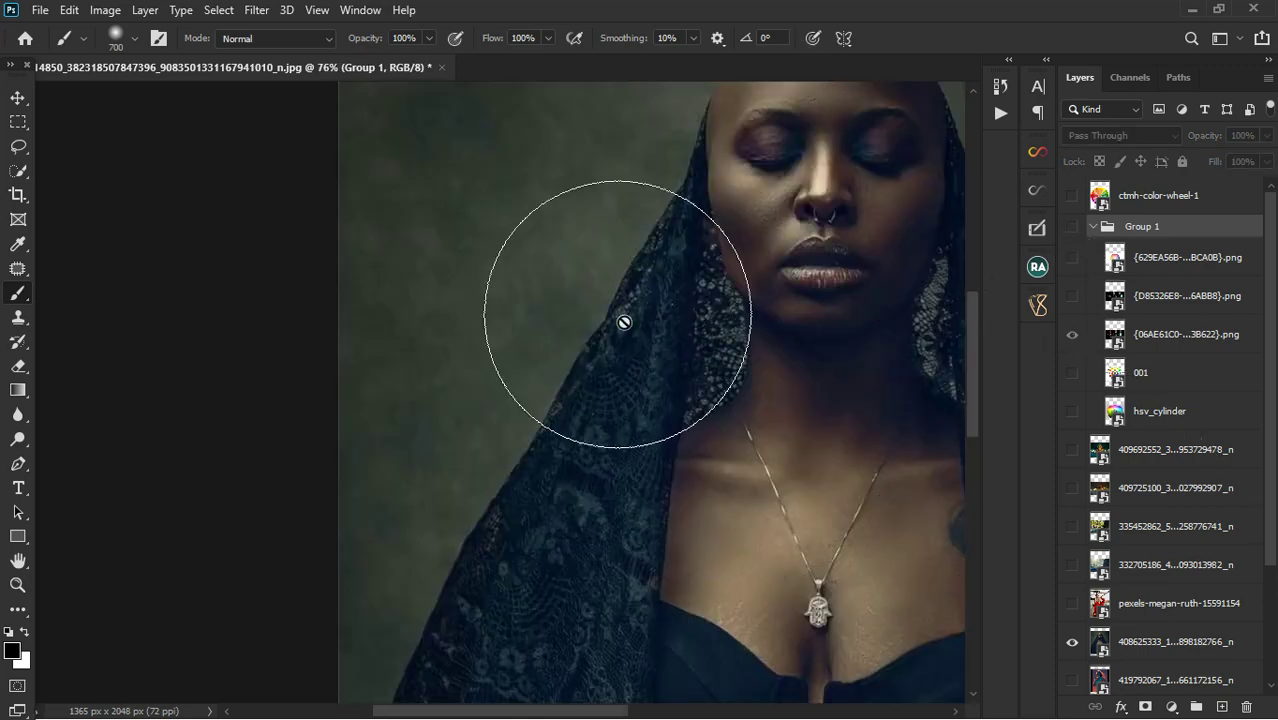
{"action": "scroll", "coordinate": [622, 320], "scroll_direction": "down", "scroll_amount": 4}
{"action": "scroll", "coordinate": [486, 380], "scroll_direction": "up", "scroll_amount": 2}
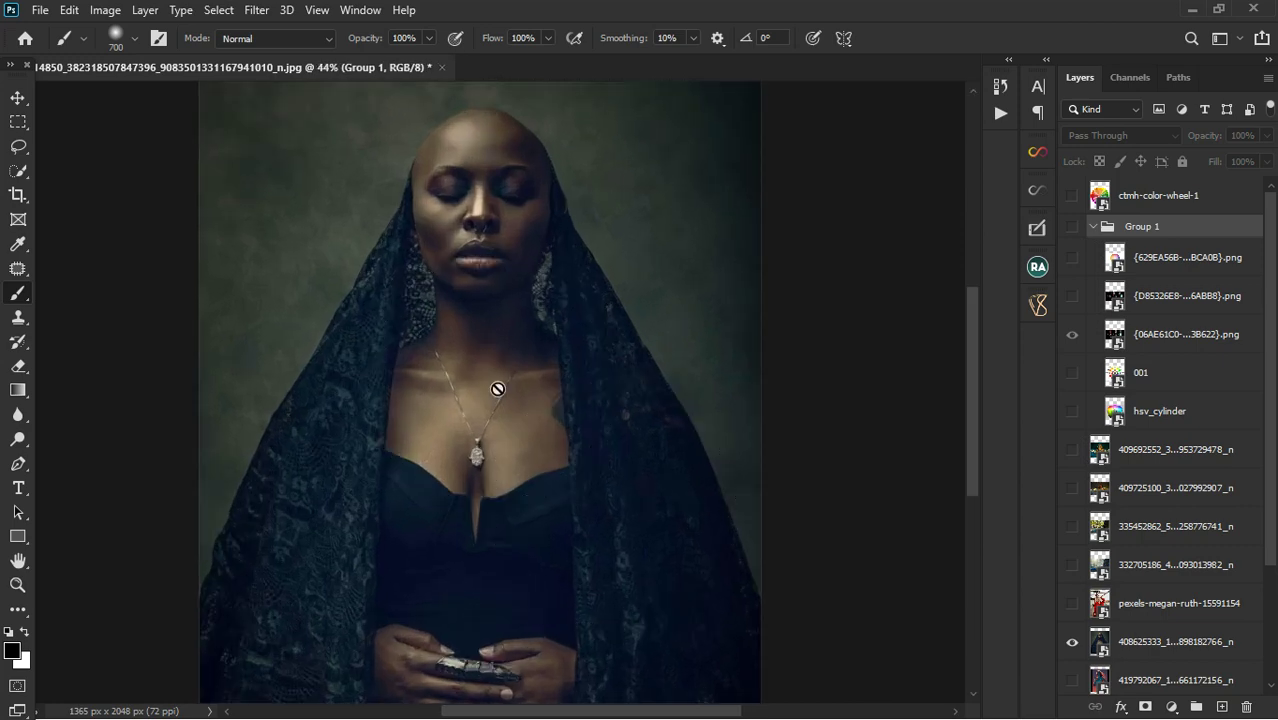
{"action": "scroll", "coordinate": [599, 485], "scroll_direction": "up", "scroll_amount": 1}
{"action": "scroll", "coordinate": [599, 485], "scroll_direction": "down", "scroll_amount": 1}
Step: Show the ctmh-color-wheel-1 layer, scale it to about 66%, and move it partly off the portrait's left edge
{"action": "left_click", "coordinate": [1074, 198]}
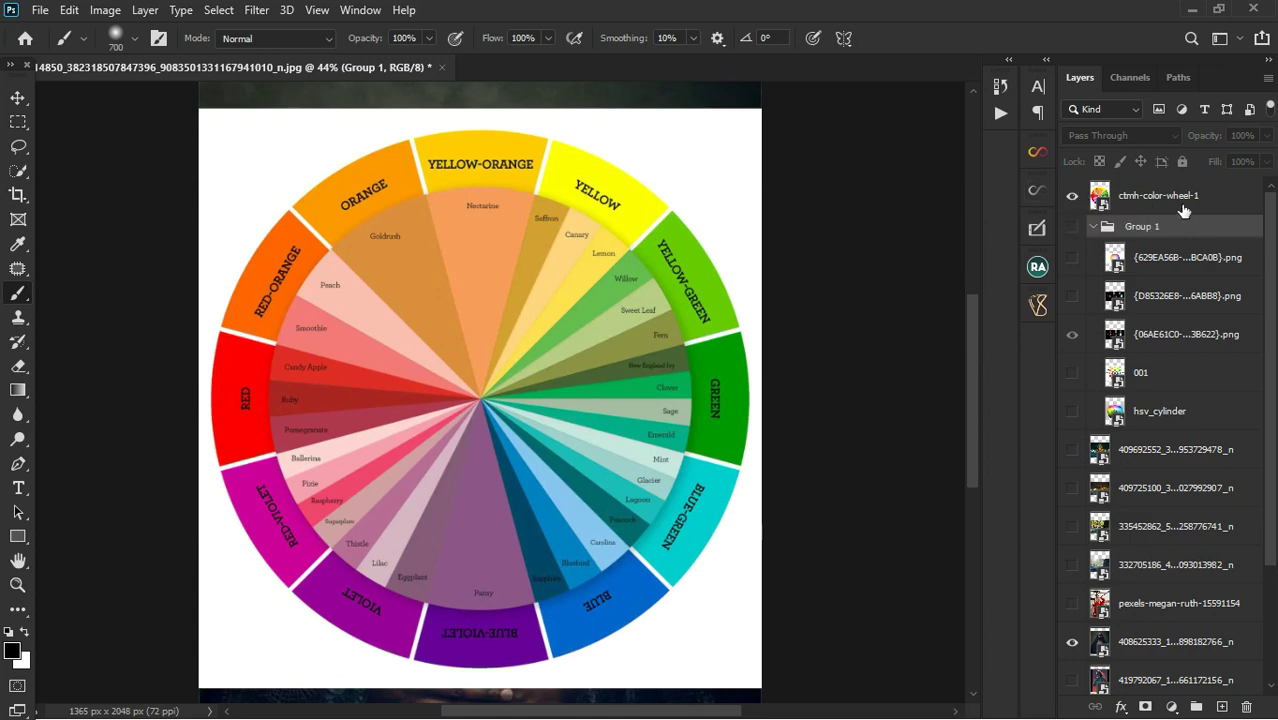
{"action": "left_click", "coordinate": [1150, 208]}
{"action": "key", "text": "v"}
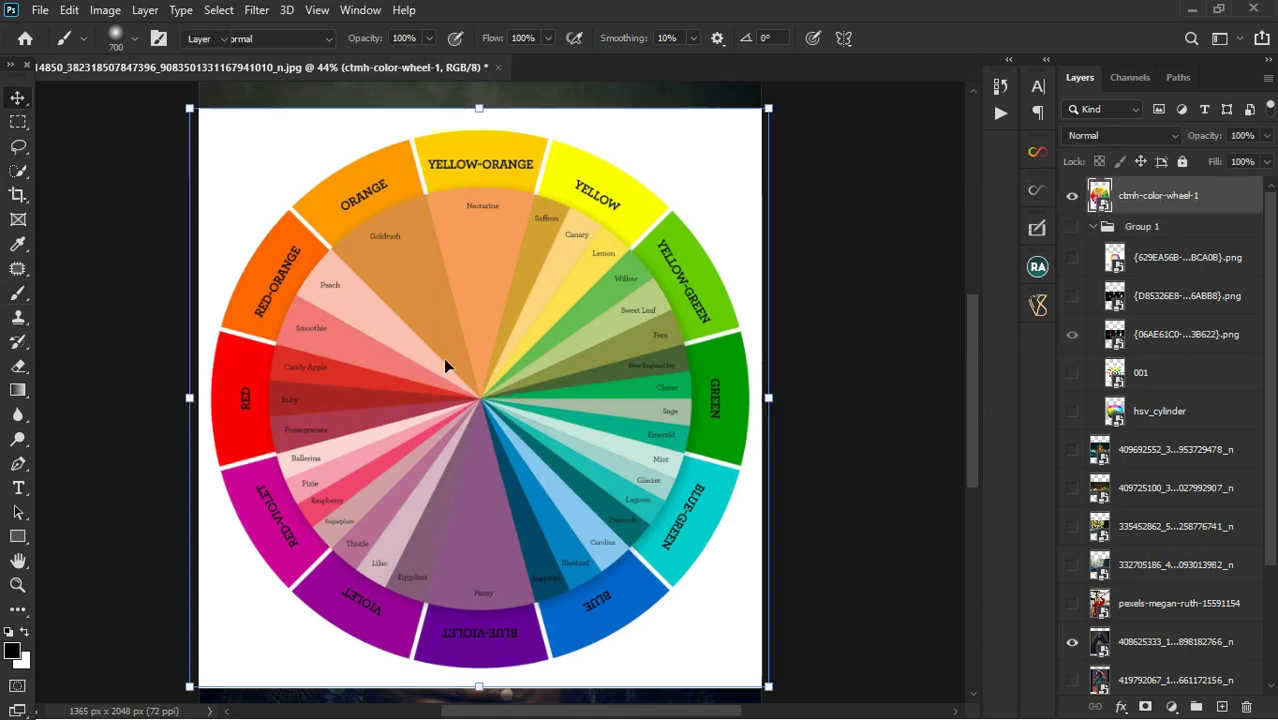
{"action": "left_click_drag", "start_coordinate": [772, 688], "coordinate": [517, 481]}
{"action": "left_click_drag", "start_coordinate": [351, 289], "coordinate": [219, 450]}
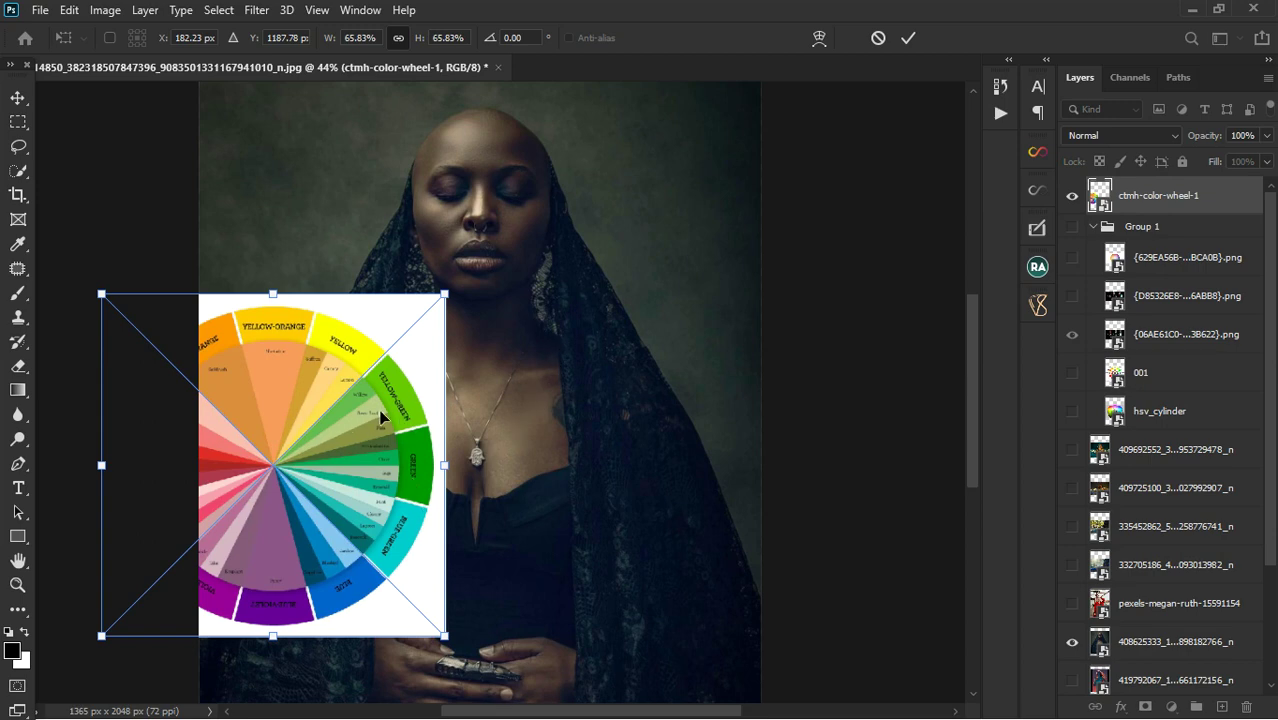
Step: Examine the green and yellow-green wedges of the color wheel against the portrait's background and veil
{"action": "scroll", "coordinate": [357, 401], "scroll_direction": "up", "scroll_amount": 2}
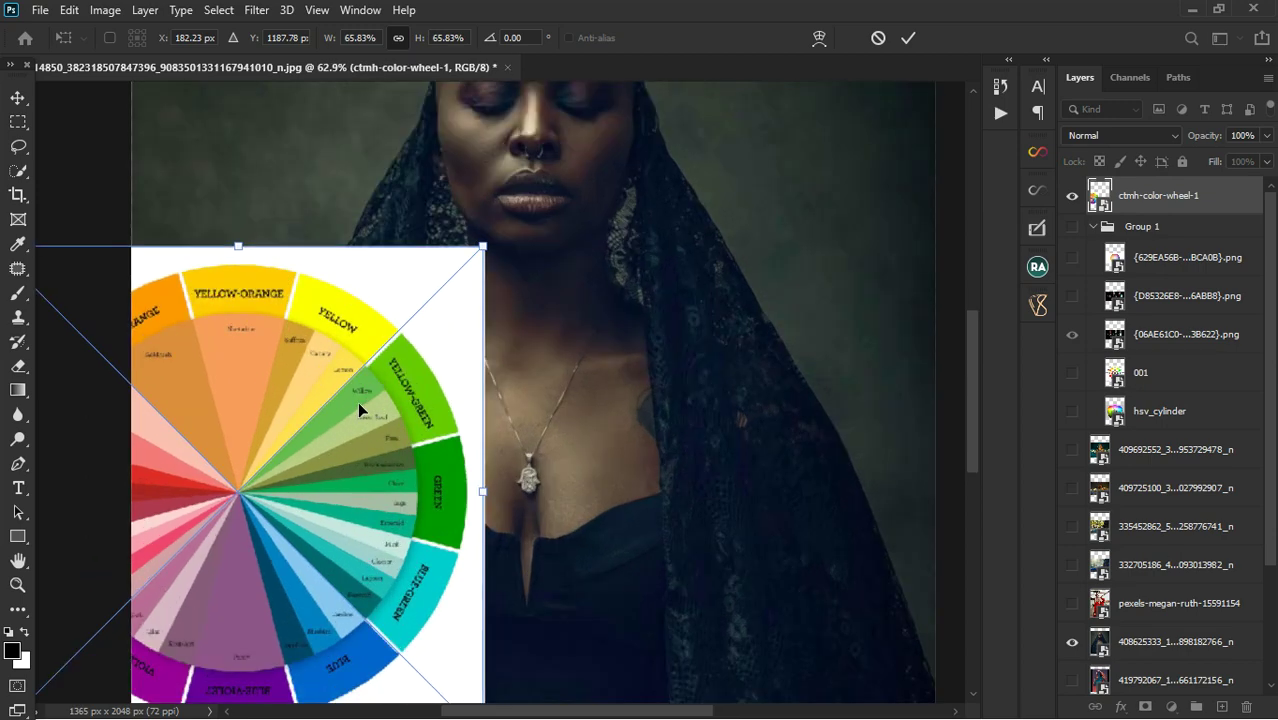
{"action": "scroll", "coordinate": [357, 401], "scroll_direction": "up", "scroll_amount": 3}
{"action": "scroll", "coordinate": [362, 400], "scroll_direction": "down", "scroll_amount": 3}
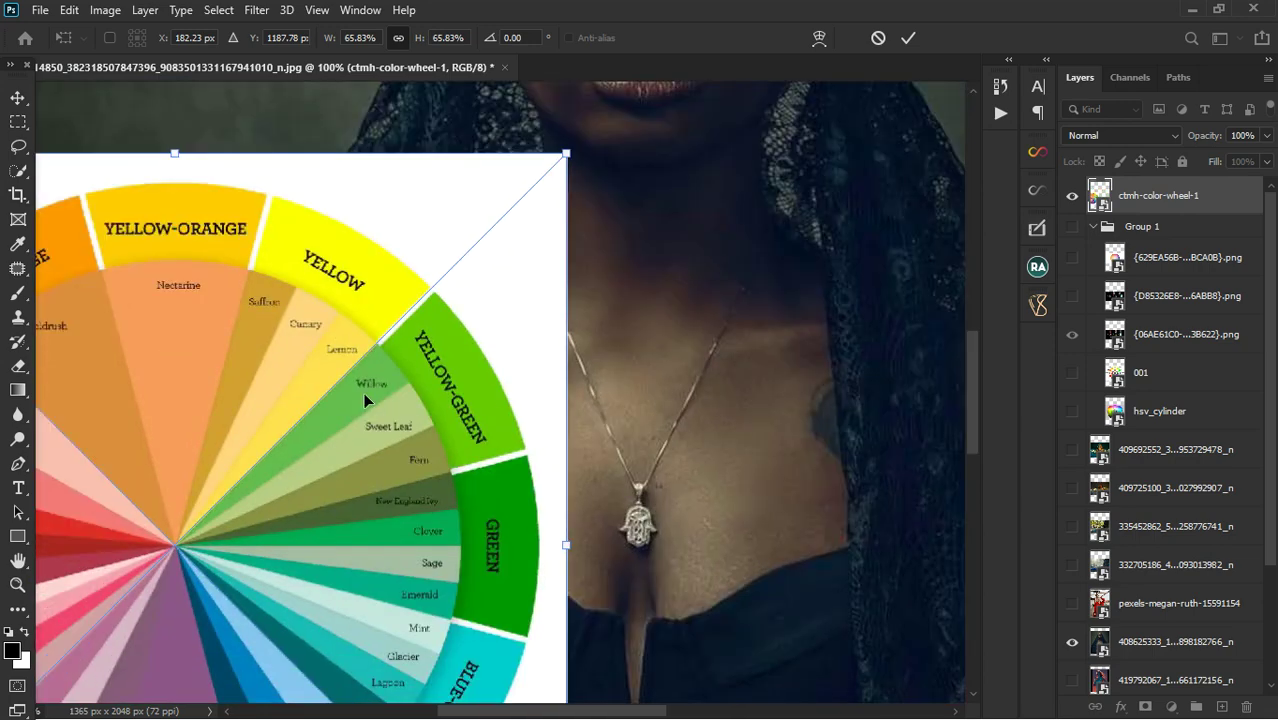
{"action": "scroll", "coordinate": [360, 401], "scroll_direction": "down", "scroll_amount": 1}
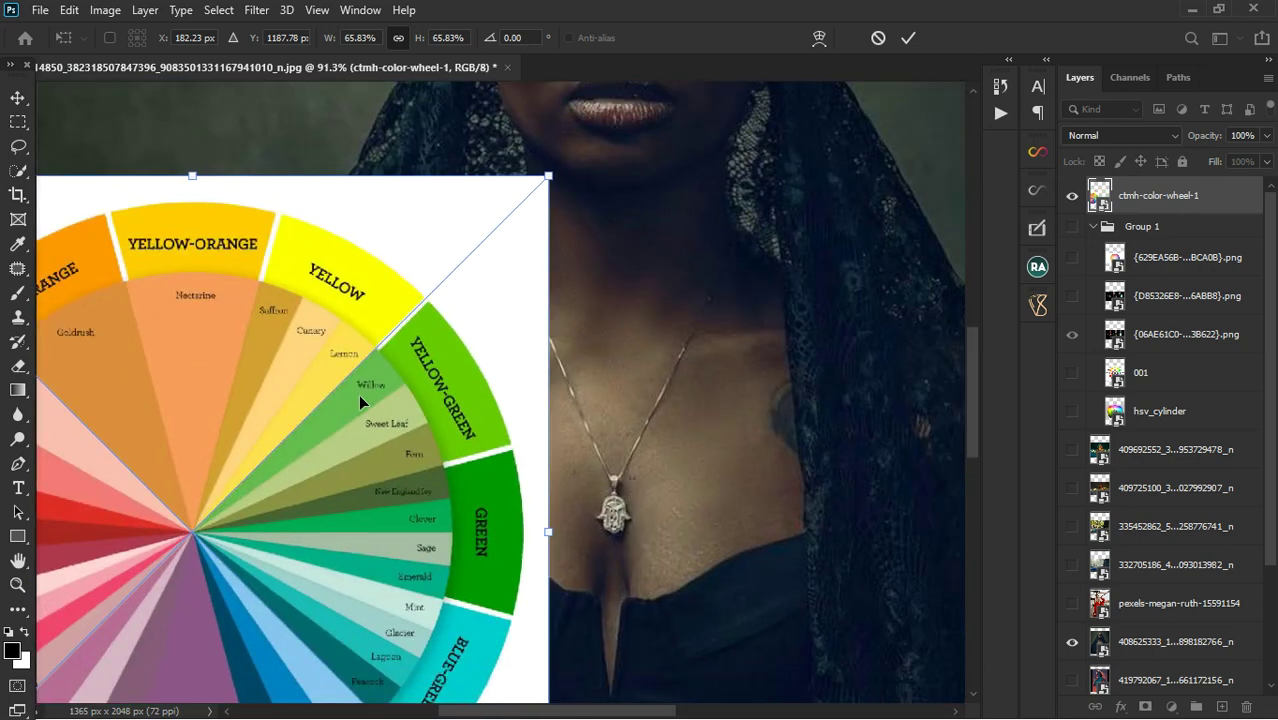
{"action": "scroll", "coordinate": [410, 510], "scroll_direction": "up", "scroll_amount": 3}
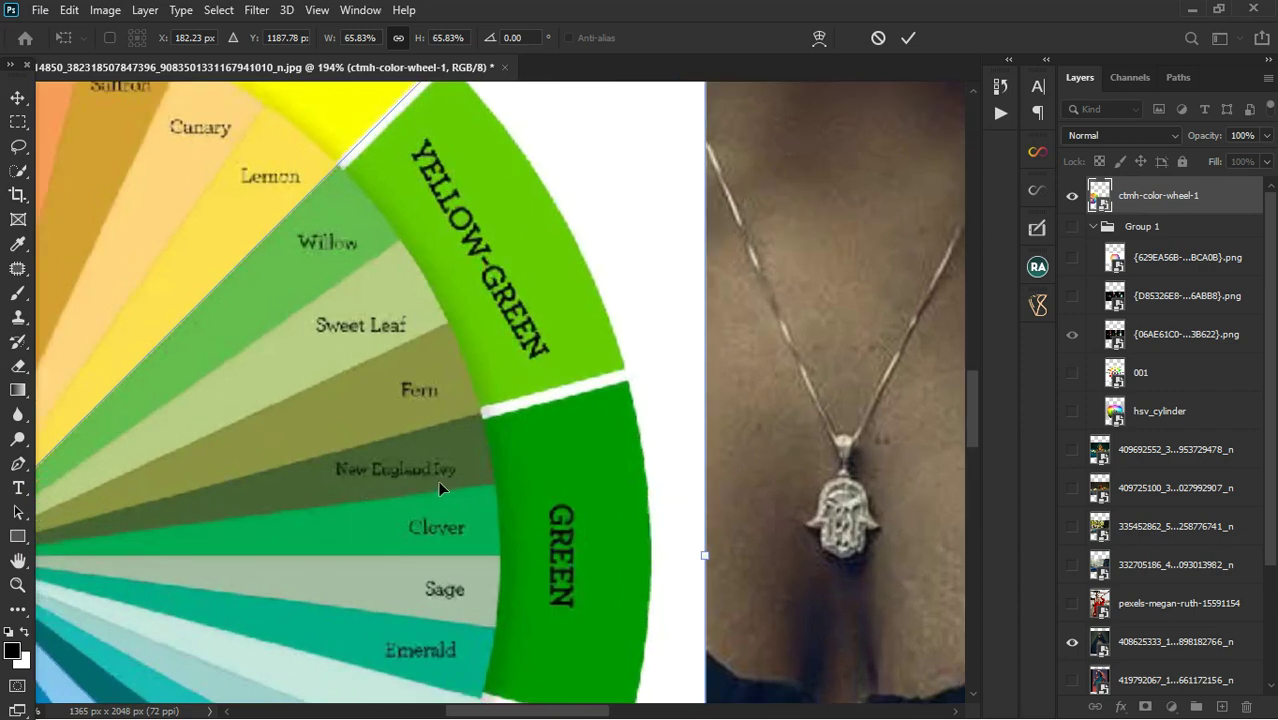
{"action": "scroll", "coordinate": [435, 478], "scroll_direction": "down", "scroll_amount": 5}
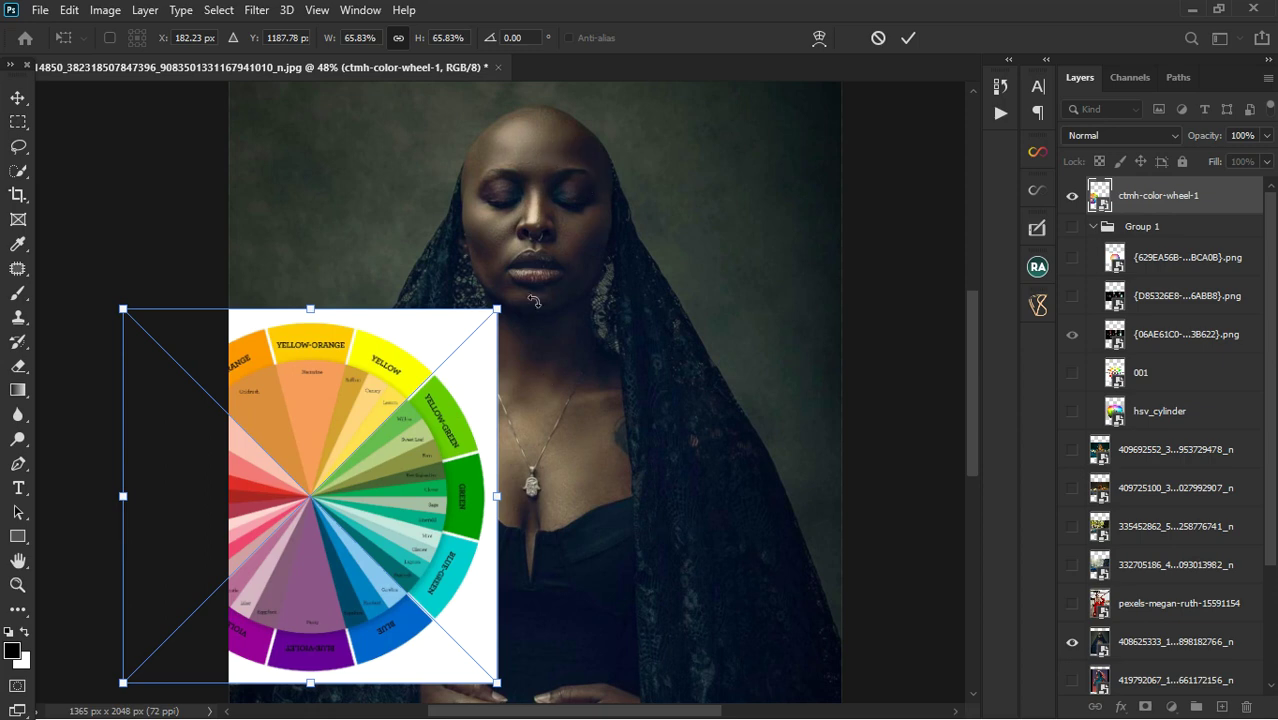
{"action": "scroll", "coordinate": [717, 287], "scroll_direction": "down", "scroll_amount": 1}
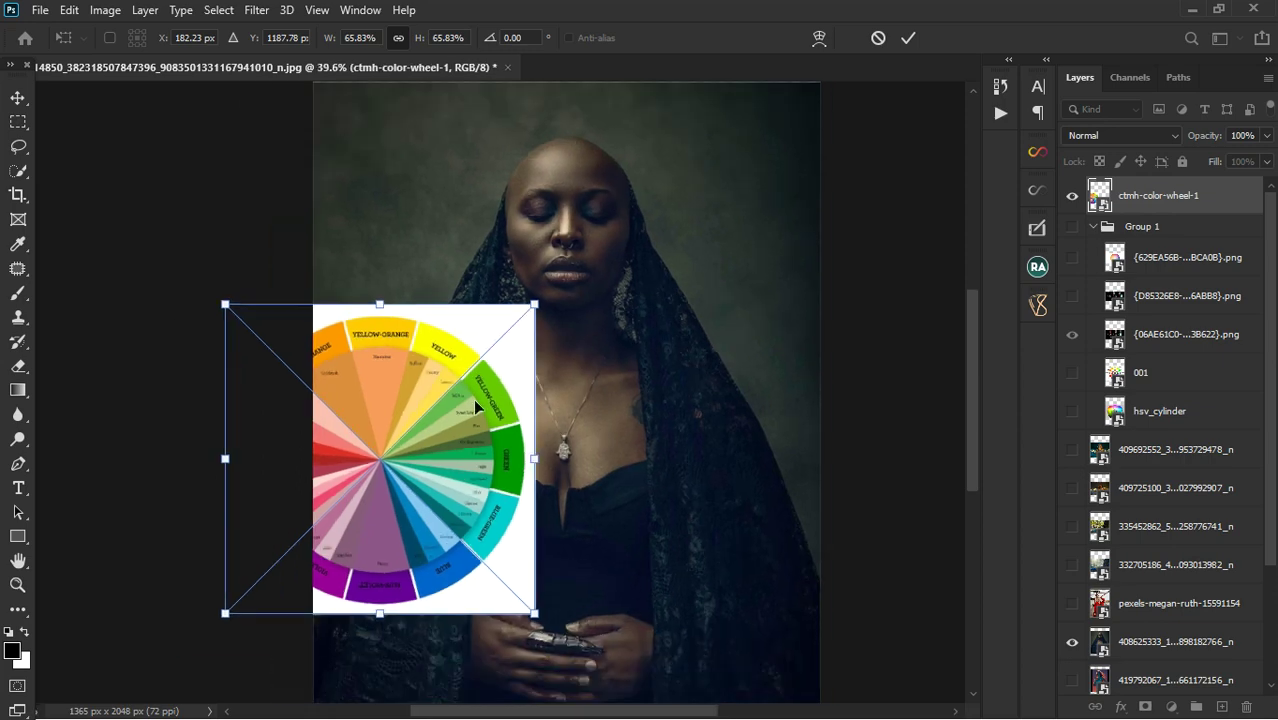
Step: Move the color wheel to the portrait's centre just below the face and apply the transform
{"action": "left_click_drag", "start_coordinate": [434, 434], "coordinate": [559, 471]}
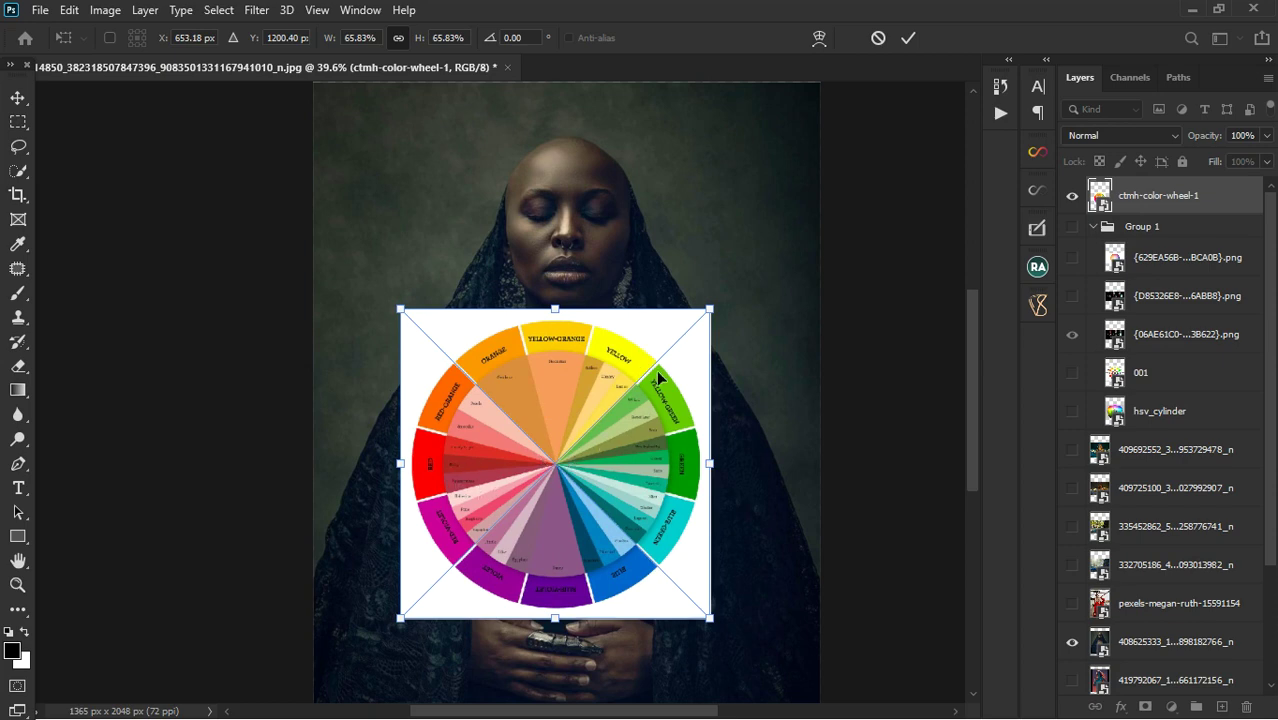
{"action": "scroll", "coordinate": [587, 287], "scroll_direction": "up", "scroll_amount": 5}
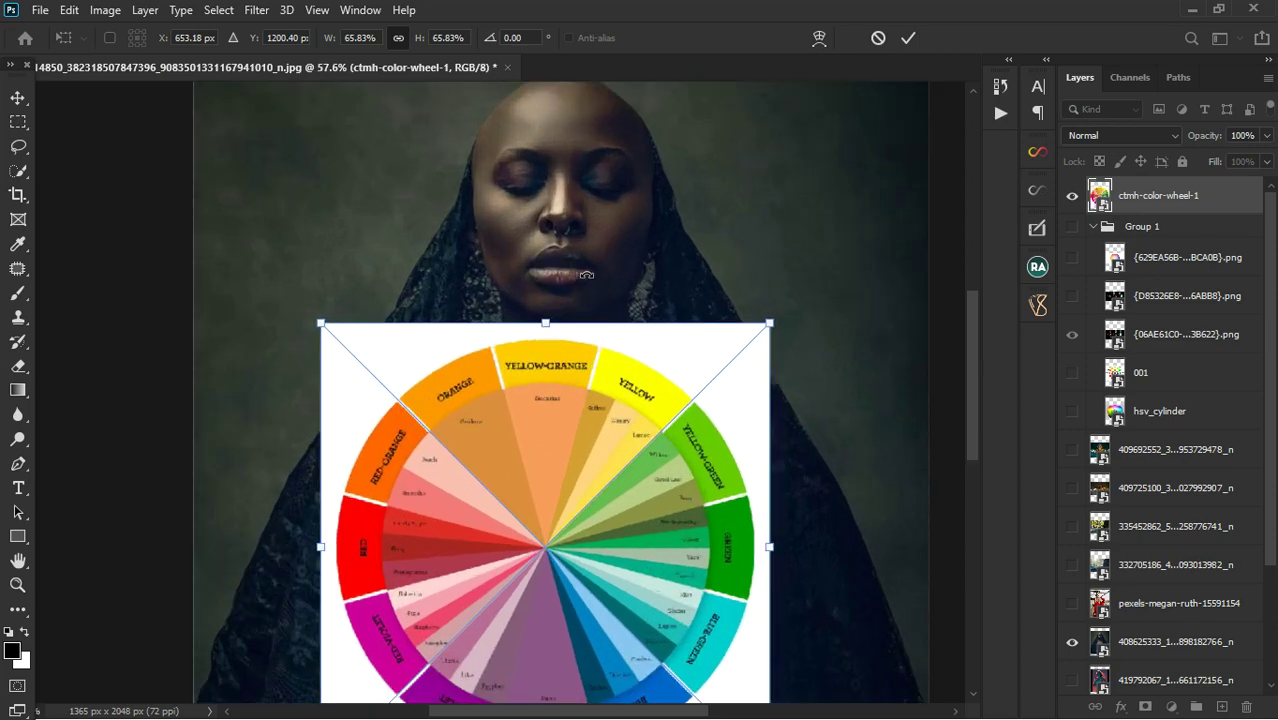
{"action": "scroll", "coordinate": [587, 274], "scroll_direction": "down", "scroll_amount": 2}
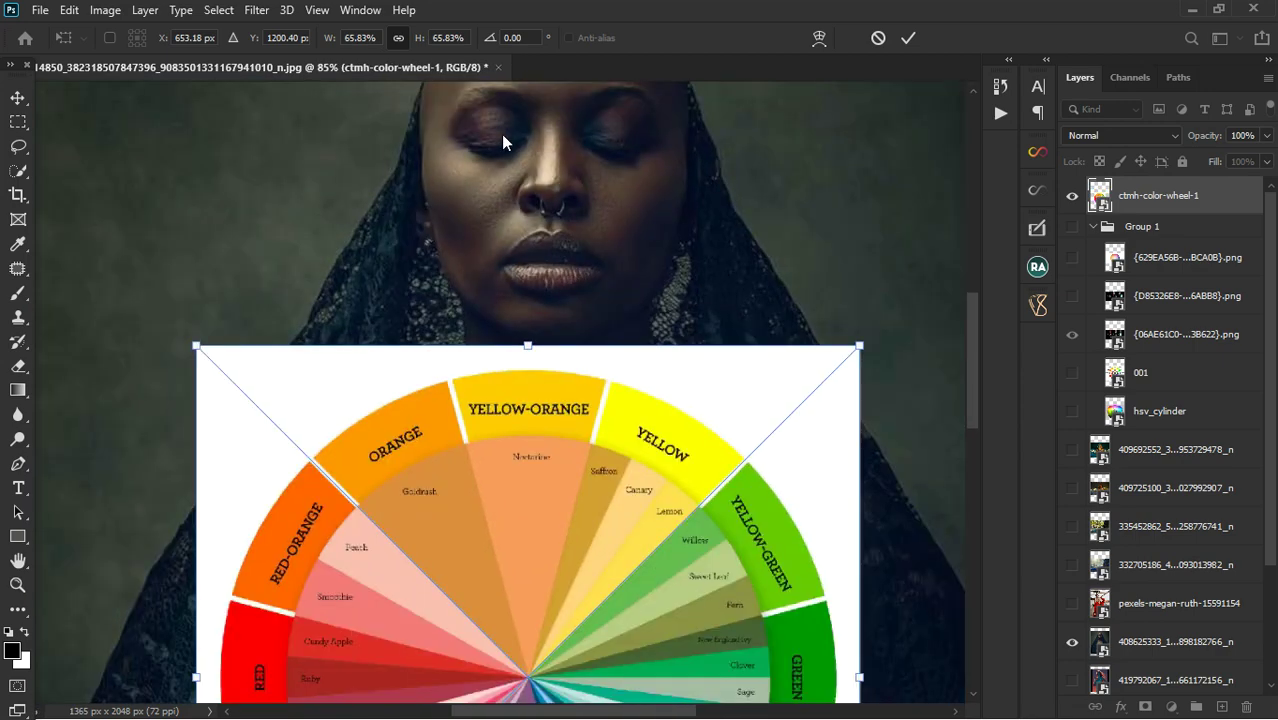
{"action": "scroll", "coordinate": [529, 341], "scroll_direction": "down", "scroll_amount": 3}
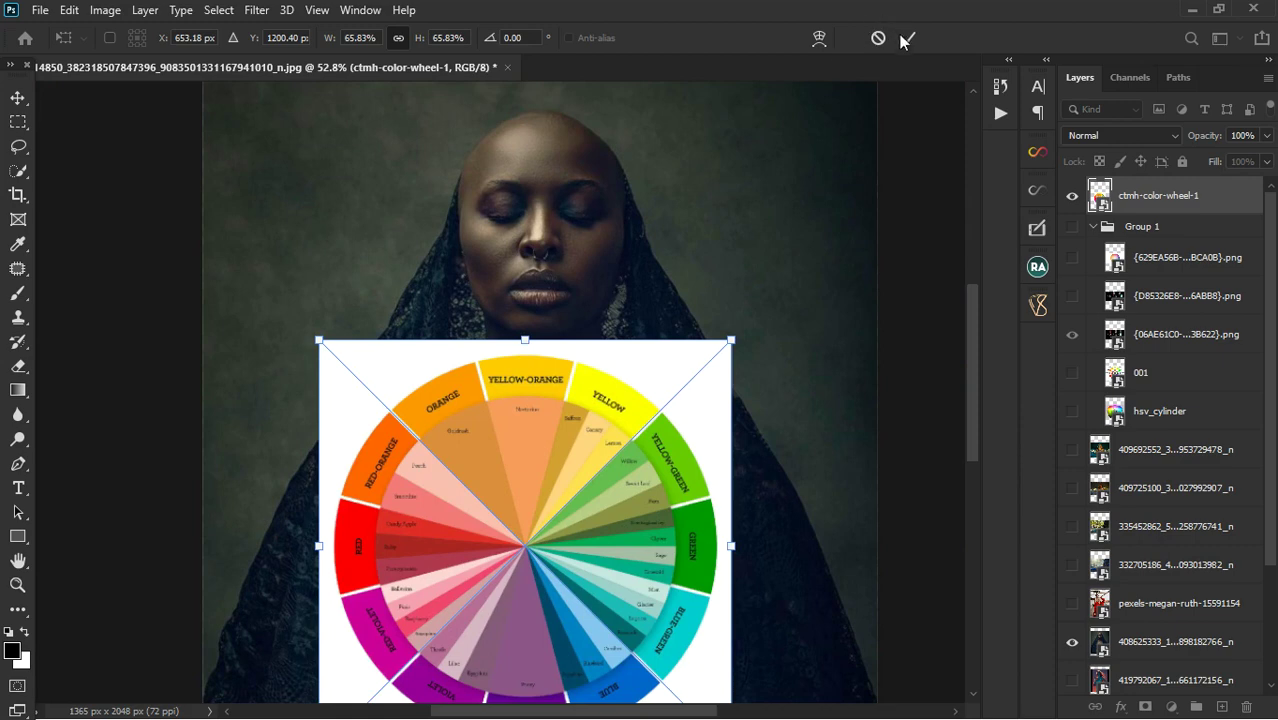
{"action": "left_click", "coordinate": [905, 39]}
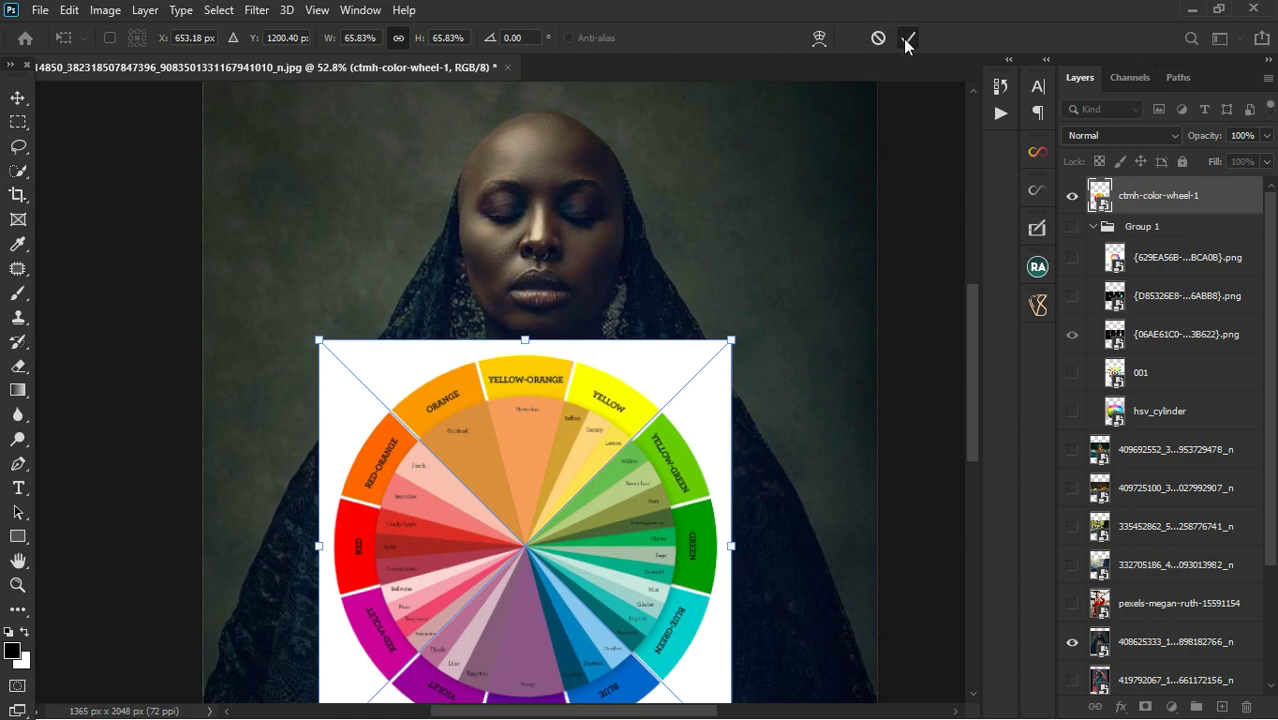
Step: Hide the ctmh-color-wheel-1 layer and examine the colors of the portrait's eye makeup, lips, skin and veil
{"action": "left_click", "coordinate": [1073, 197]}
{"action": "scroll", "coordinate": [547, 185], "scroll_direction": "up", "scroll_amount": 2}
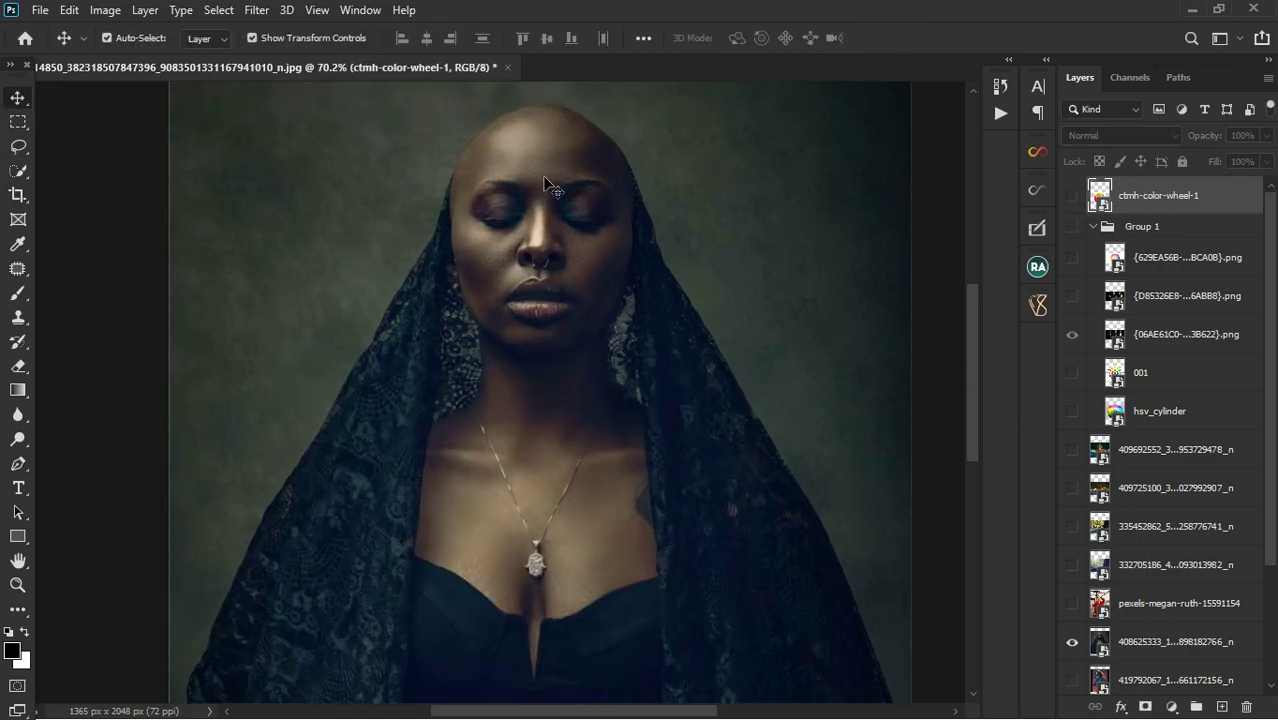
{"action": "scroll", "coordinate": [545, 183], "scroll_direction": "up", "scroll_amount": 3}
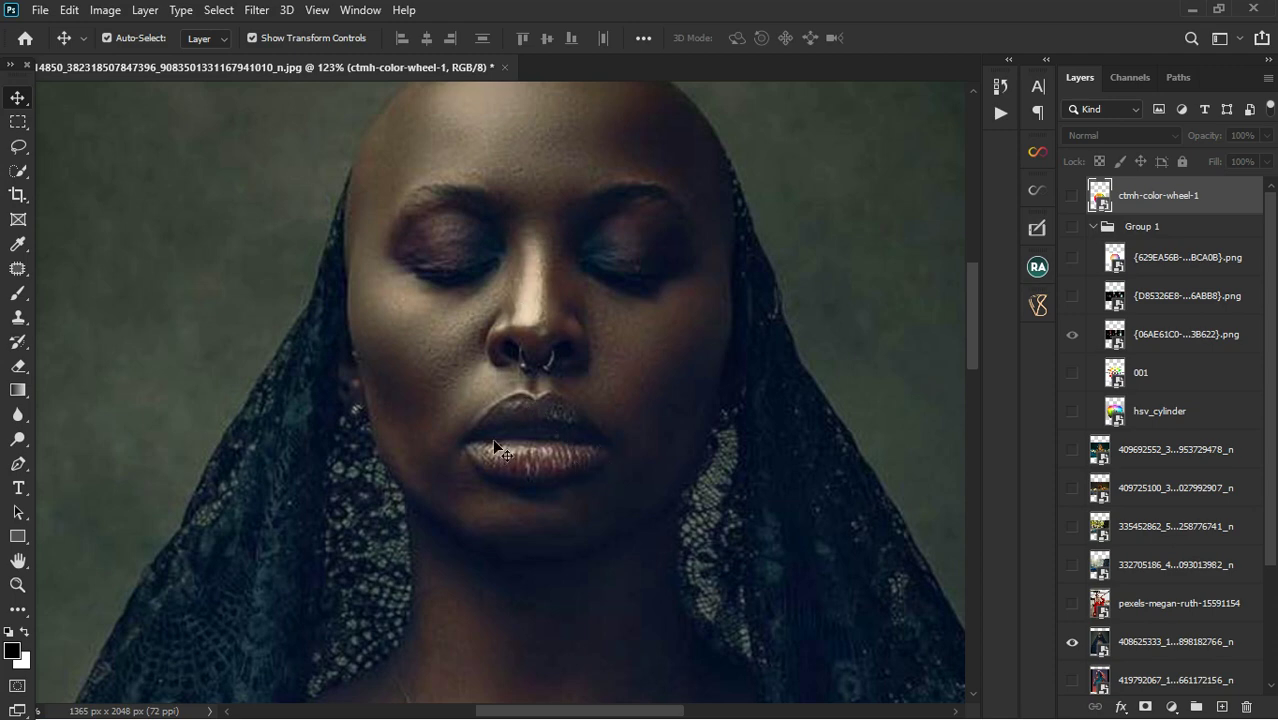
{"action": "scroll", "coordinate": [565, 313], "scroll_direction": "down", "scroll_amount": 5}
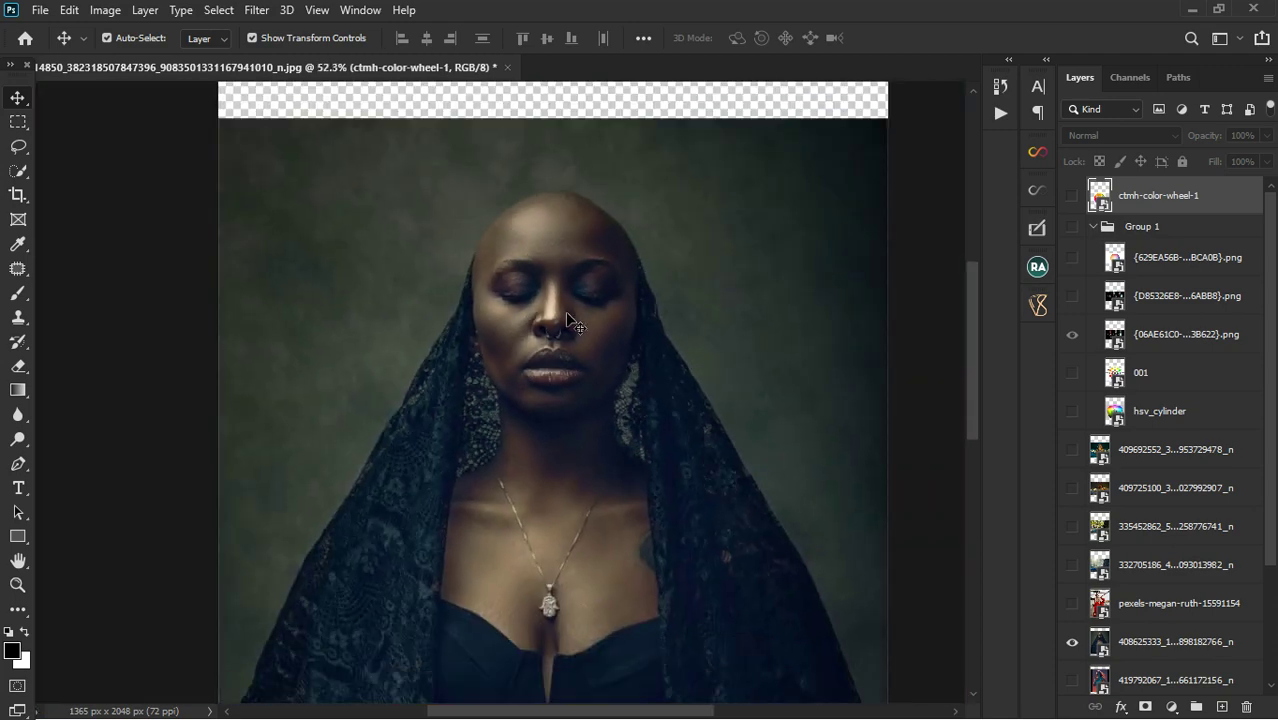
{"action": "scroll", "coordinate": [567, 314], "scroll_direction": "down", "scroll_amount": 4}
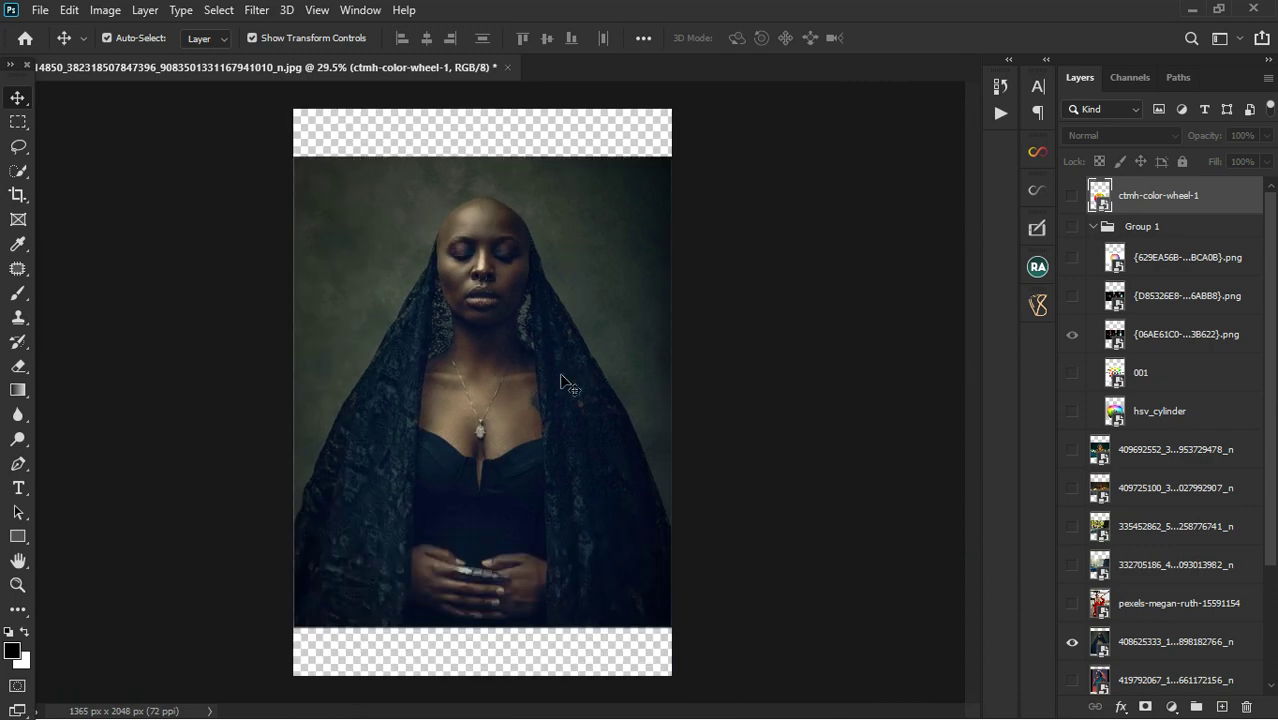
{"action": "scroll", "coordinate": [562, 383], "scroll_direction": "up", "scroll_amount": 3}
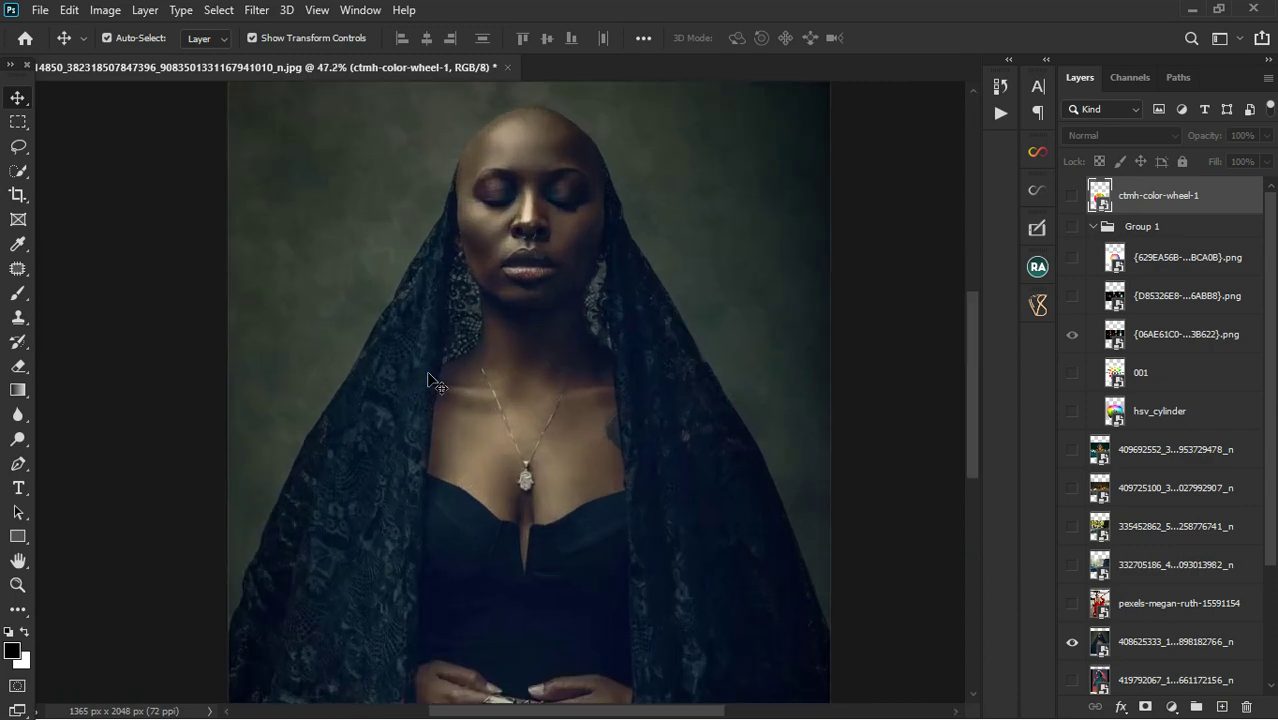
{"action": "scroll", "coordinate": [430, 380], "scroll_direction": "up", "scroll_amount": 2}
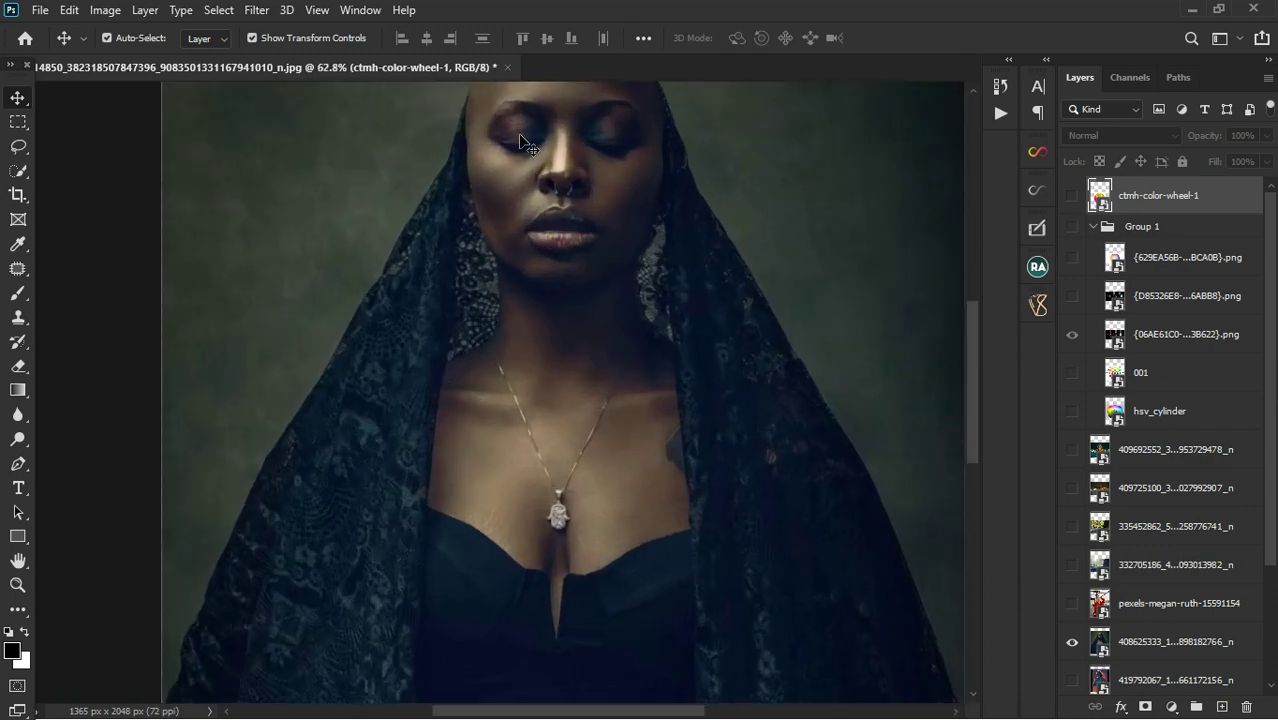
Step: Compare the veiled portrait with the color wheel by briefly showing the ctmh-color-wheel-1 layer over it
{"action": "left_click", "coordinate": [1072, 195]}
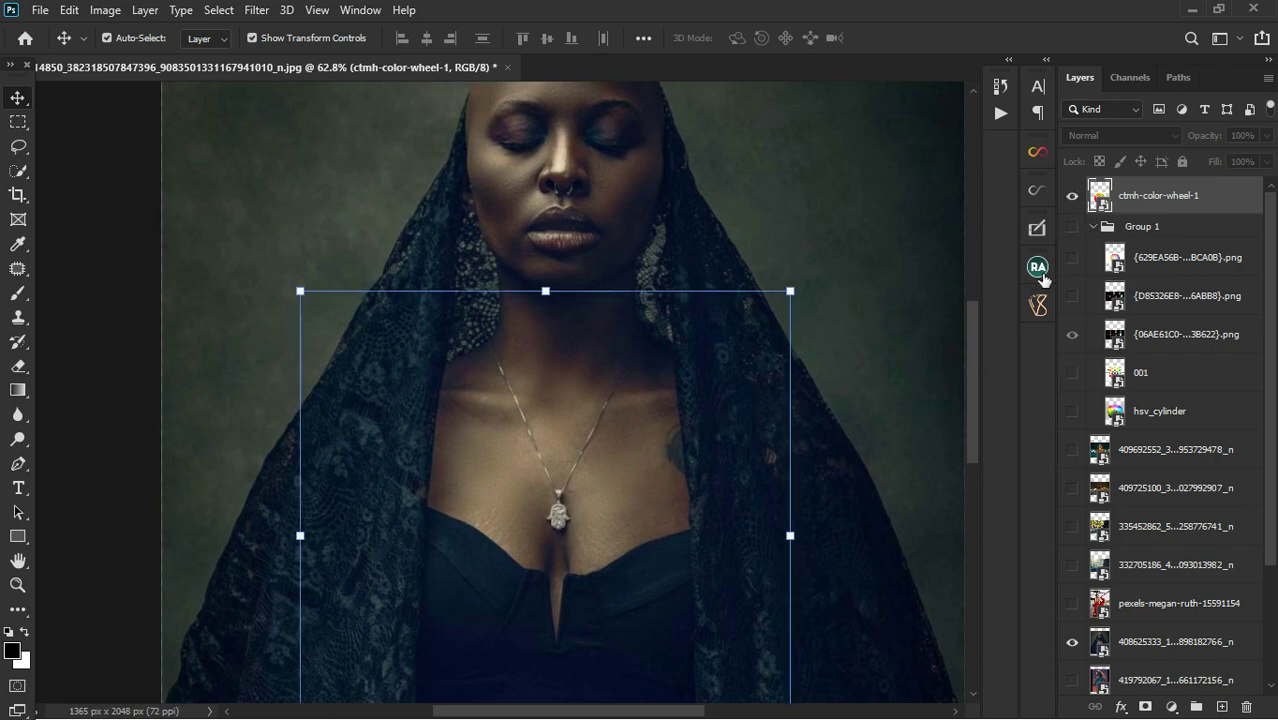
{"action": "scroll", "coordinate": [603, 447], "scroll_direction": "down", "scroll_amount": 2}
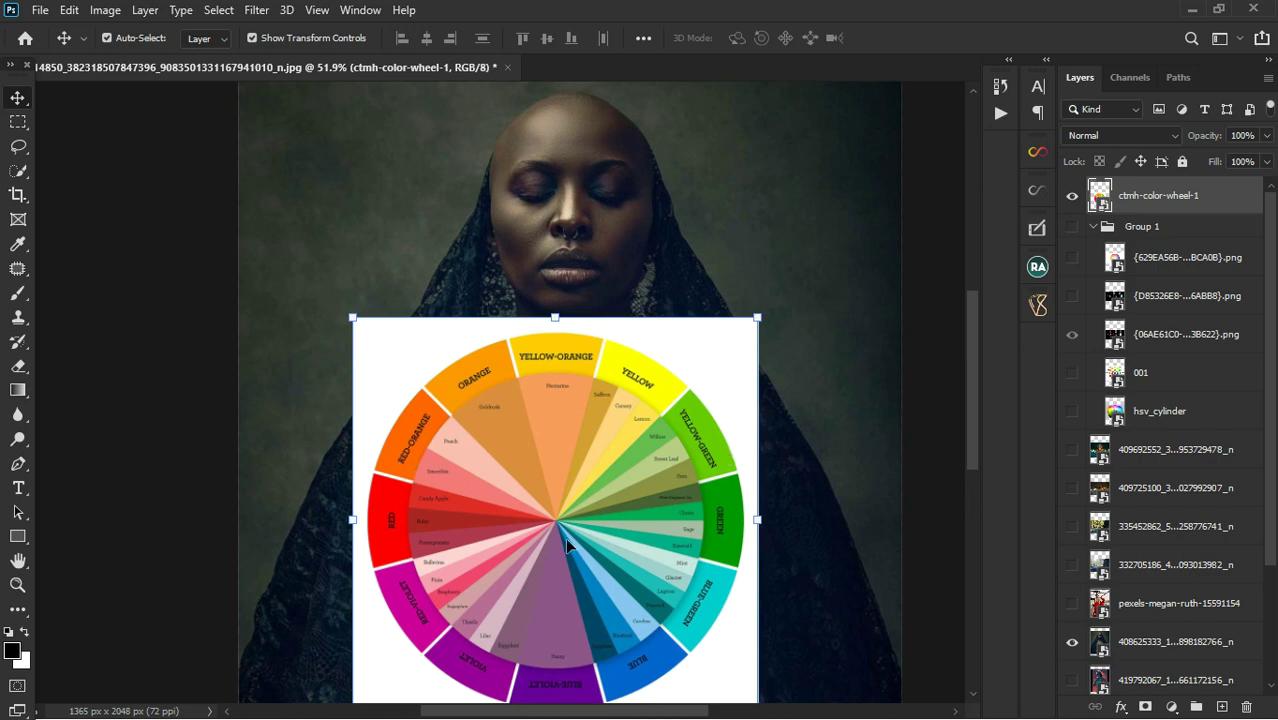
{"action": "left_click", "coordinate": [1072, 195]}
{"action": "scroll", "coordinate": [603, 308], "scroll_direction": "down", "scroll_amount": 3}
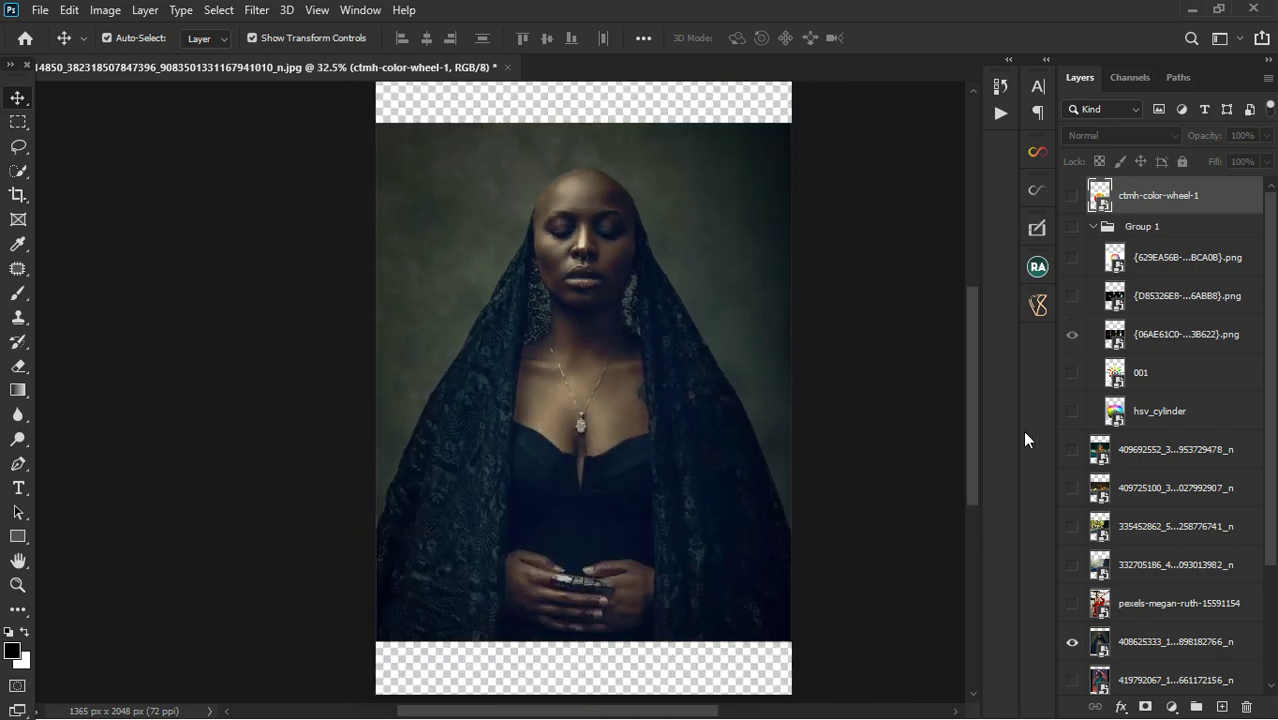
Step: Show the pexels photo layer of the woman in the red coat and hide the veiled portrait layer 408625333_1...898182766_n
{"action": "left_click", "coordinate": [1072, 603]}
{"action": "left_click", "coordinate": [1072, 641]}
{"action": "scroll", "coordinate": [630, 490], "scroll_direction": "up", "scroll_amount": 1}
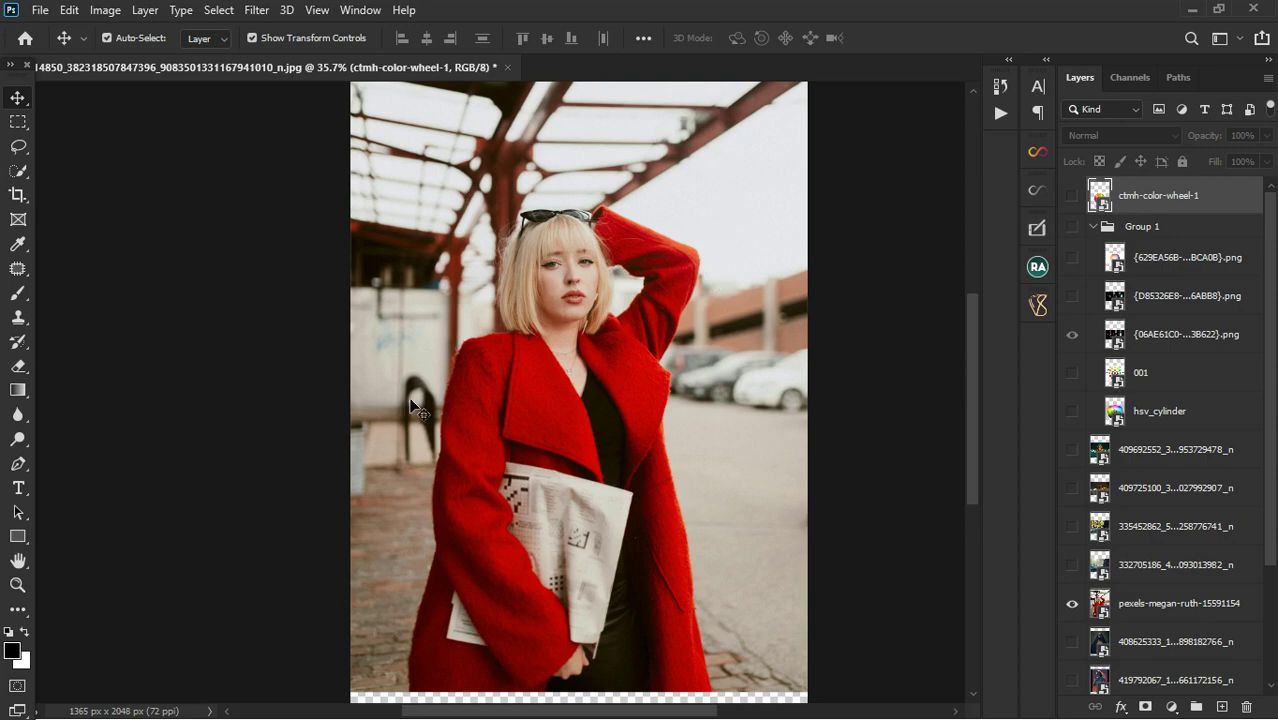
Step: Examine the colors of the red coat, hair, newspaper, trousers and background in the pexels photo
{"action": "scroll", "coordinate": [550, 289], "scroll_direction": "up", "scroll_amount": 7}
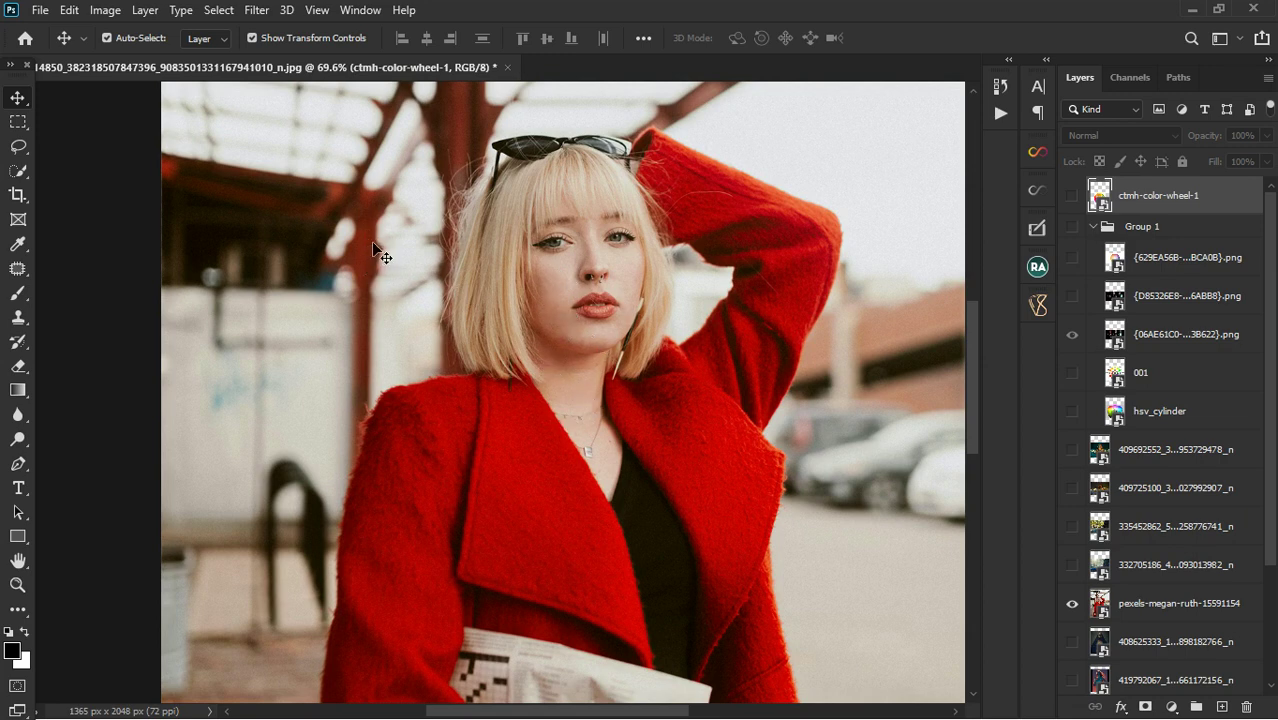
{"action": "scroll", "coordinate": [373, 245], "scroll_direction": "down", "scroll_amount": 2}
{"action": "scroll", "coordinate": [374, 237], "scroll_direction": "down", "scroll_amount": 2}
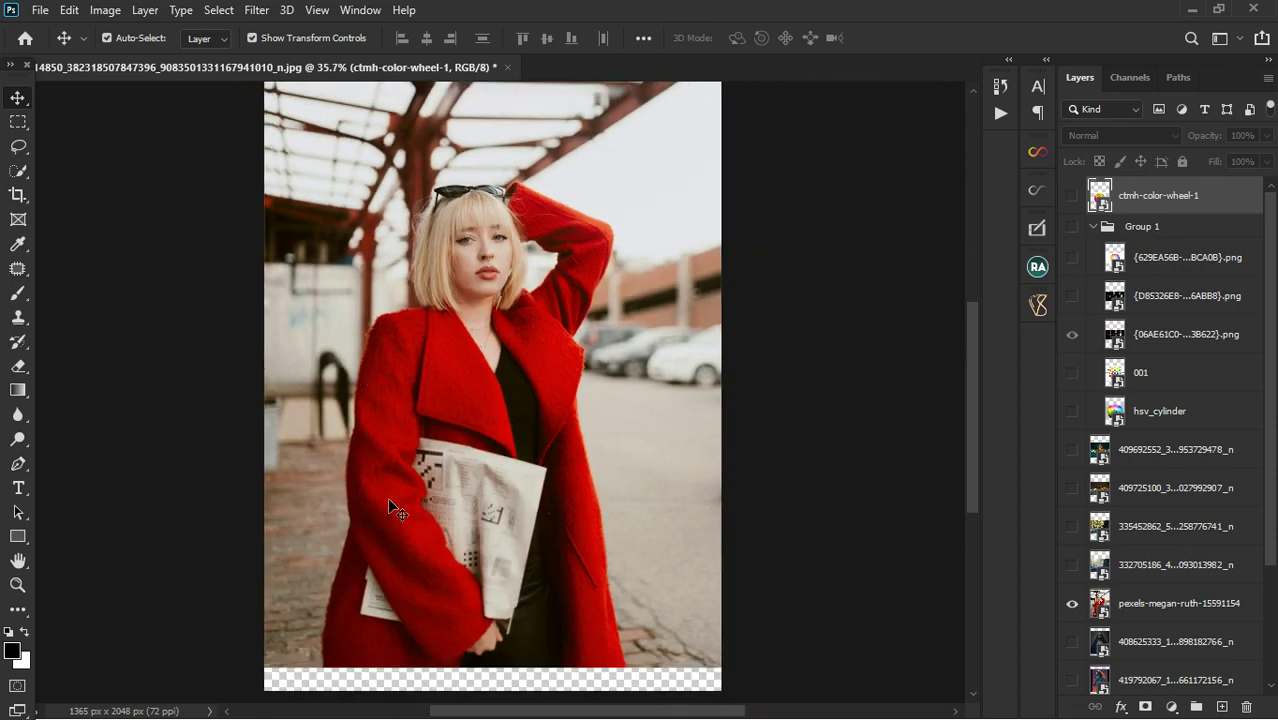
{"action": "scroll", "coordinate": [582, 590], "scroll_direction": "up", "scroll_amount": 5}
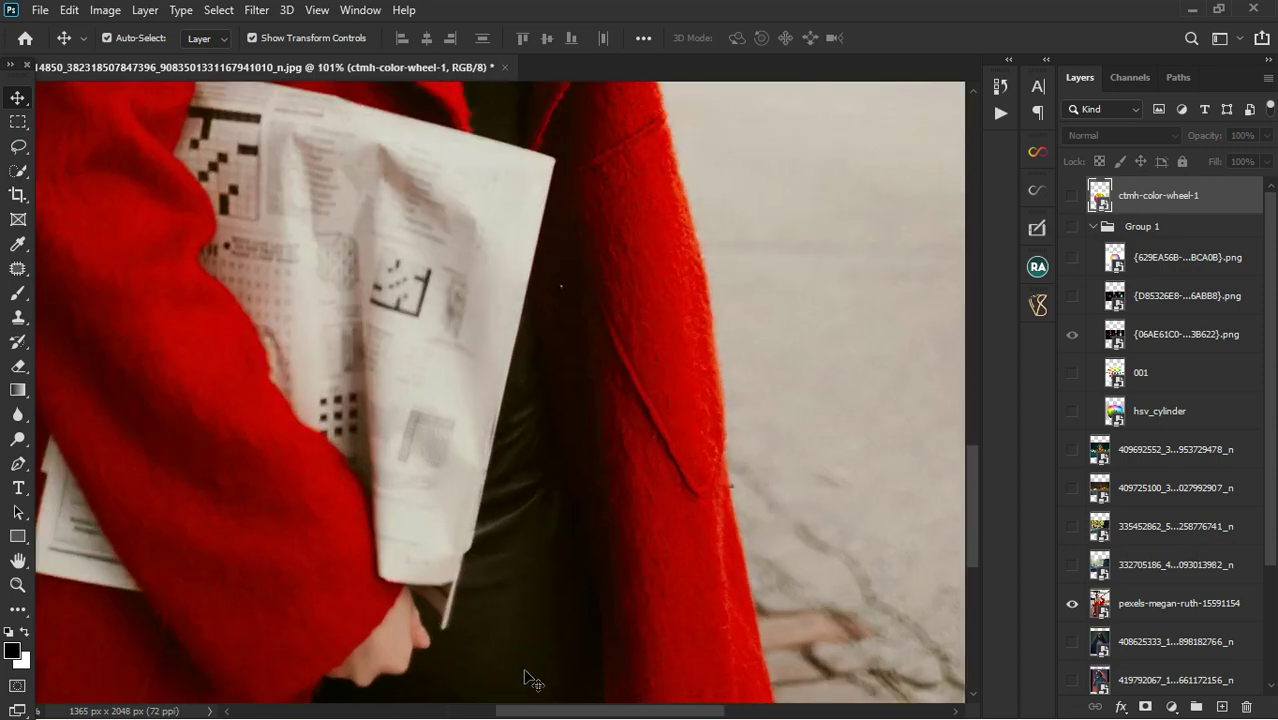
{"action": "scroll", "coordinate": [531, 651], "scroll_direction": "up", "scroll_amount": 1}
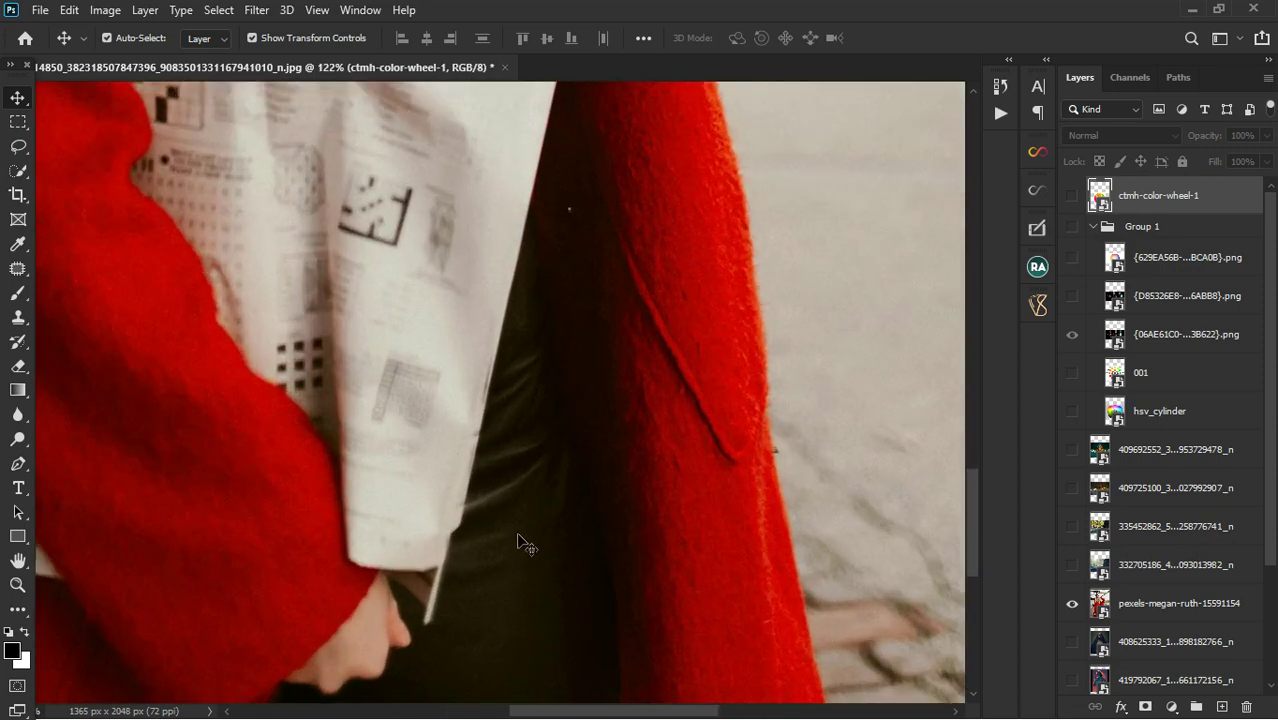
{"action": "scroll", "coordinate": [530, 562], "scroll_direction": "down", "scroll_amount": 5}
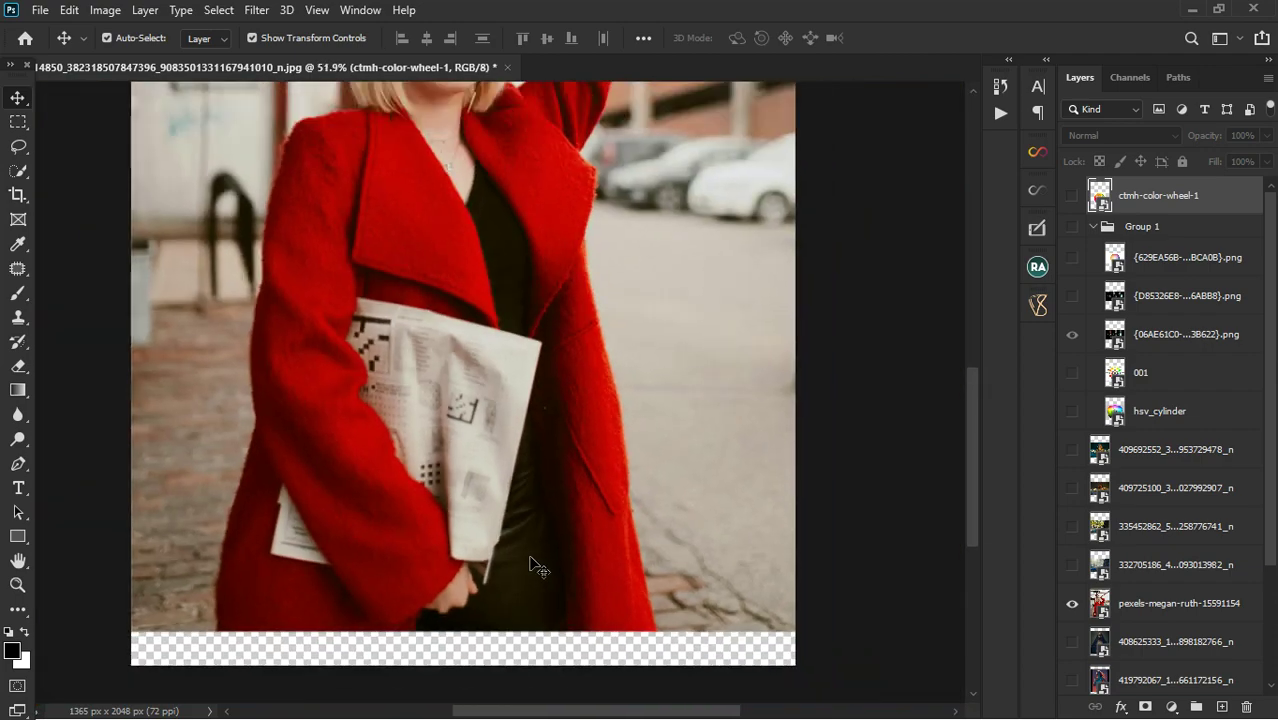
{"action": "scroll", "coordinate": [530, 560], "scroll_direction": "down", "scroll_amount": 2}
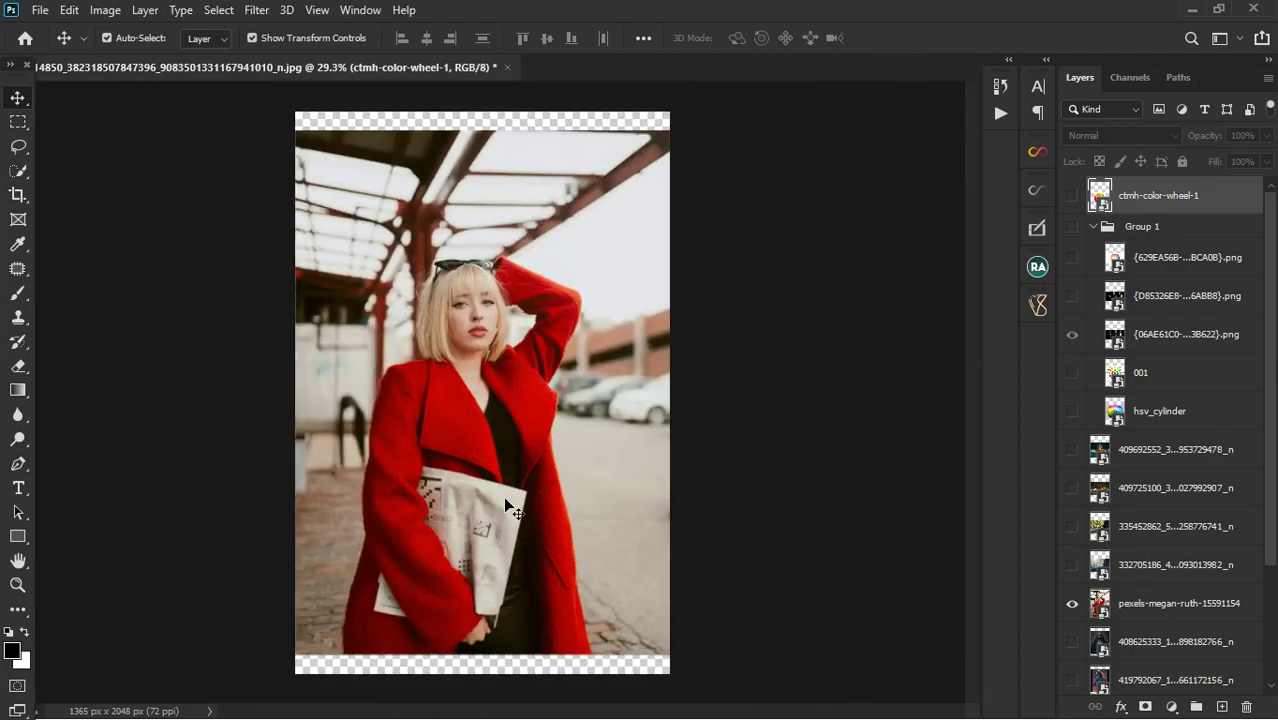
{"action": "scroll", "coordinate": [505, 500], "scroll_direction": "up", "scroll_amount": 1}
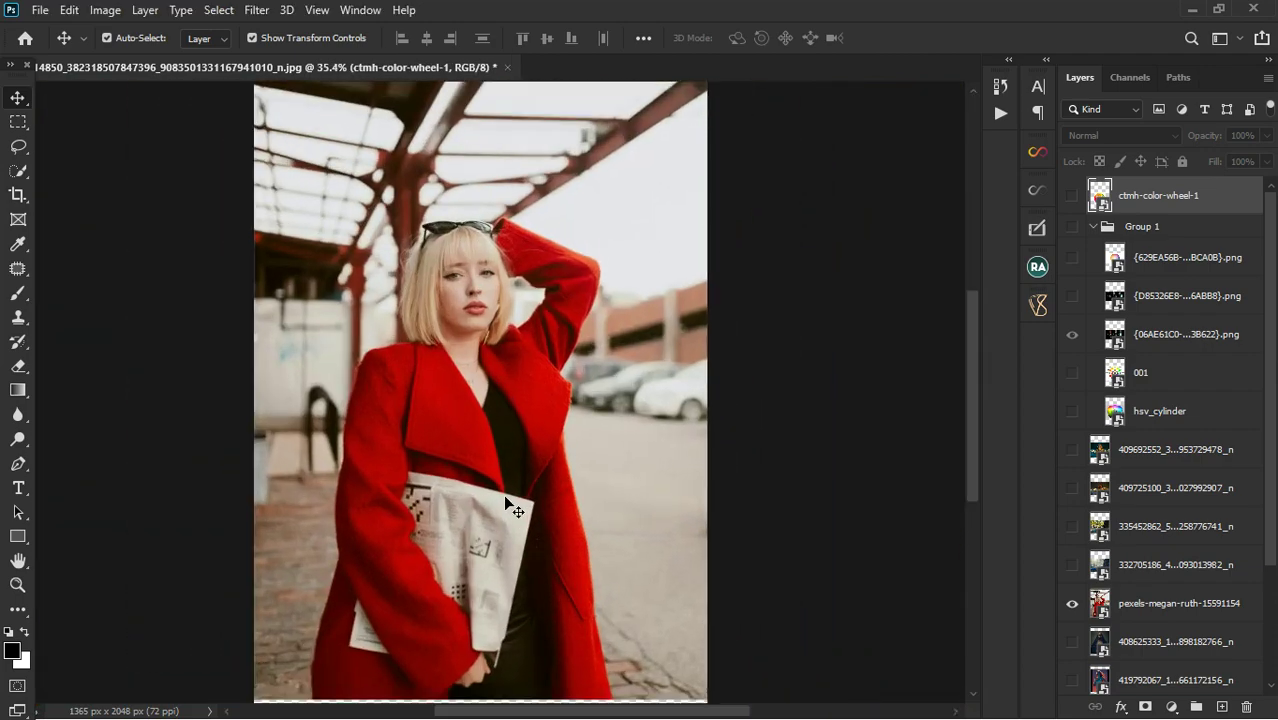
Step: Show the ctmh-color-wheel-1 layer and move it down below the coat's collar to compare the photo's colors with it
{"action": "left_click", "coordinate": [1073, 196]}
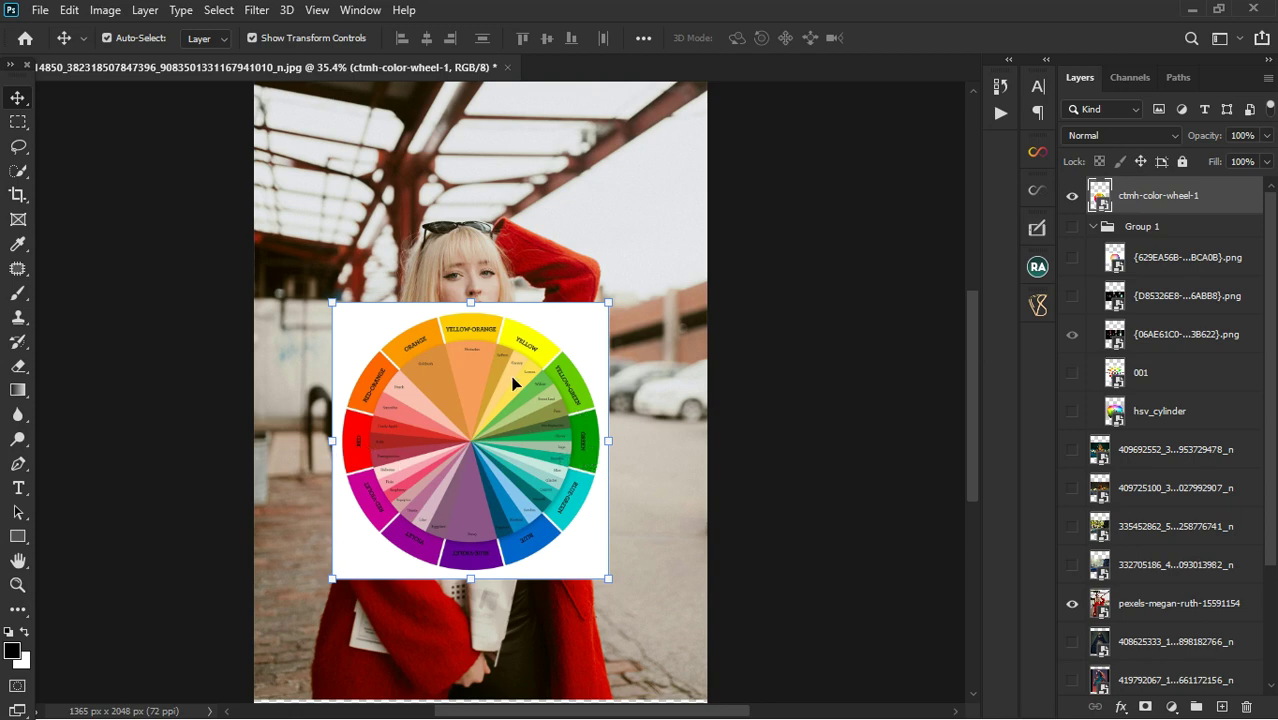
{"action": "left_click_drag", "start_coordinate": [491, 414], "coordinate": [452, 459]}
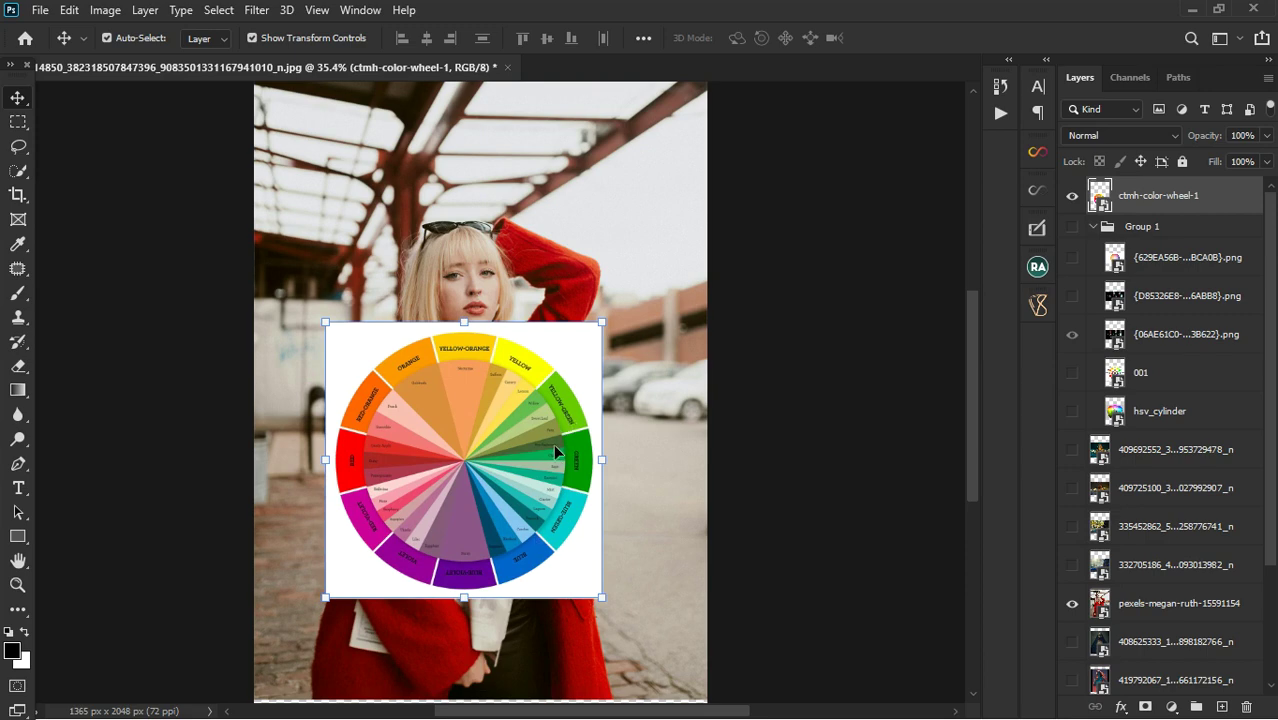
{"action": "mouse_move", "coordinate": [473, 551]}
{"action": "left_mouse_down"}
{"action": "mouse_move", "coordinate": [460, 525]}
{"action": "mouse_move", "coordinate": [302, 627]}
{"action": "mouse_move", "coordinate": [428, 598]}
{"action": "mouse_move", "coordinate": [470, 560]}
{"action": "mouse_move", "coordinate": [490, 568]}
{"action": "left_mouse_up"}
{"action": "scroll", "coordinate": [328, 281], "scroll_direction": "up", "scroll_amount": 5}
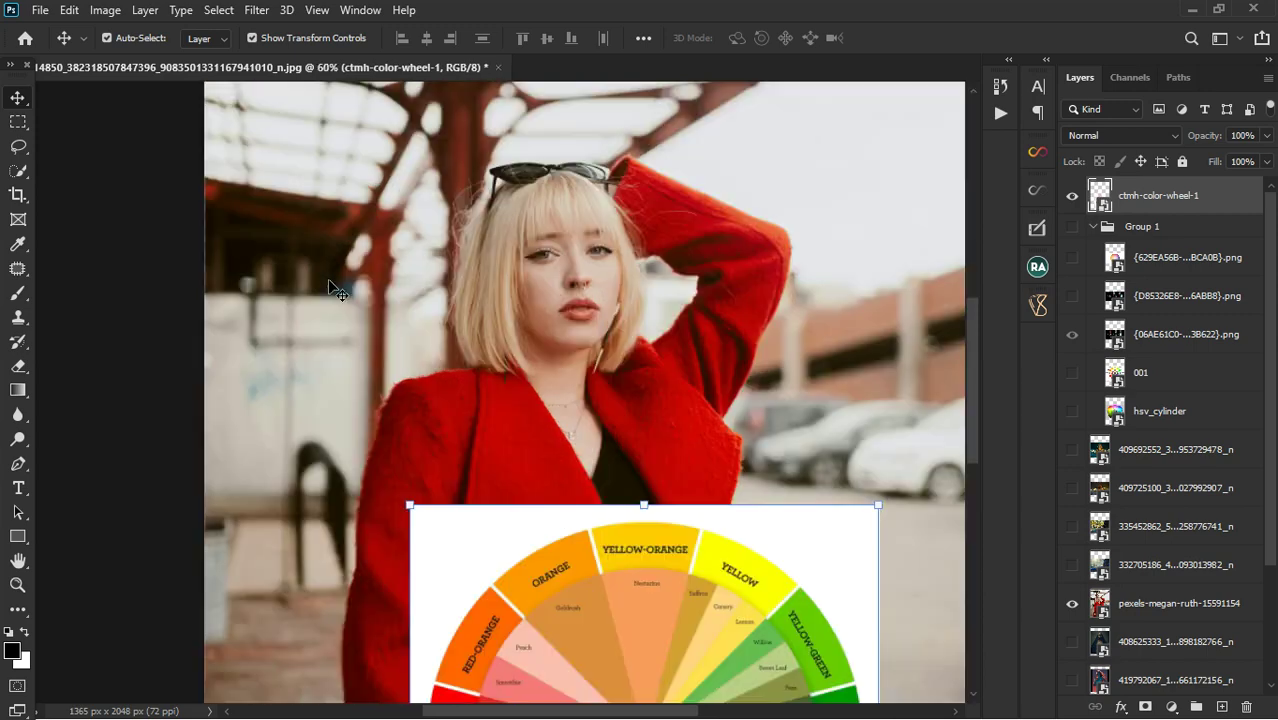
{"action": "scroll", "coordinate": [345, 295], "scroll_direction": "up", "scroll_amount": 1}
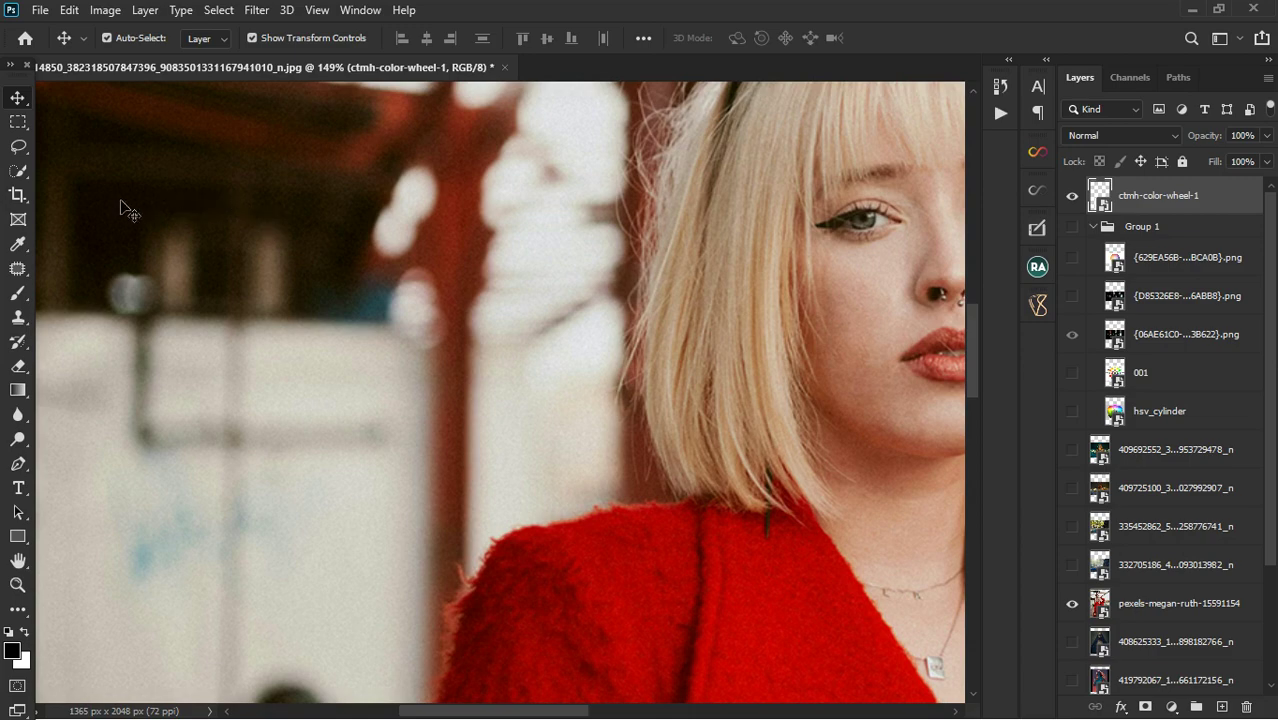
Step: Reposition the ctmh-color-wheel-1 layer over the red coat photo and show the {D85326E8-...6ABB8}.png harmony chart with Group 1
{"action": "scroll", "coordinate": [216, 344], "scroll_direction": "down", "scroll_amount": 5}
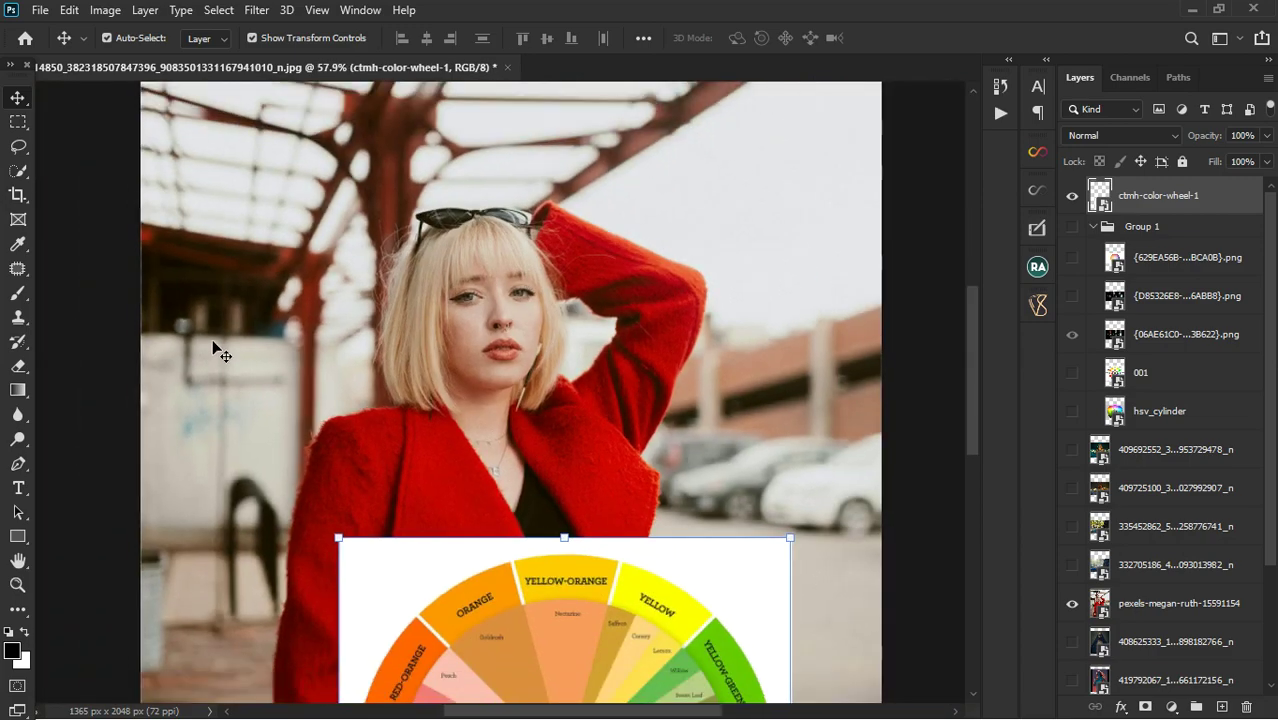
{"action": "scroll", "coordinate": [340, 280], "scroll_direction": "down", "scroll_amount": 2}
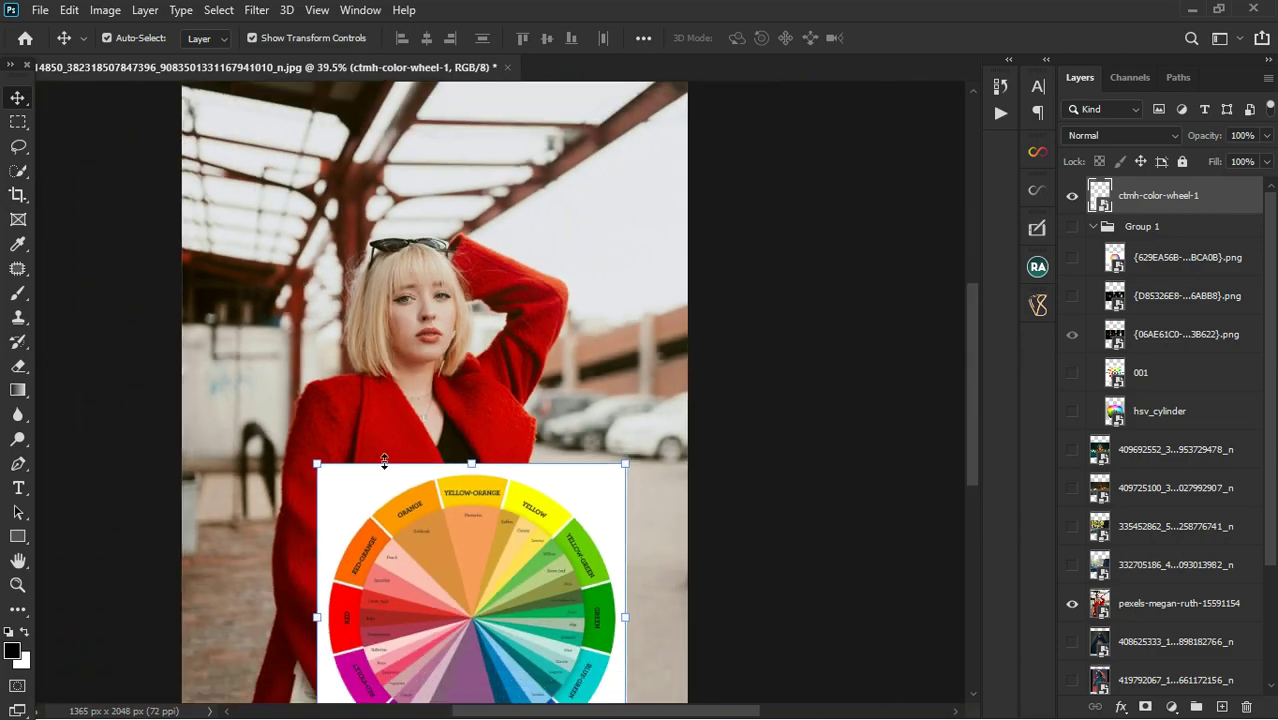
{"action": "left_click_drag", "start_coordinate": [380, 455], "coordinate": [339, 527]}
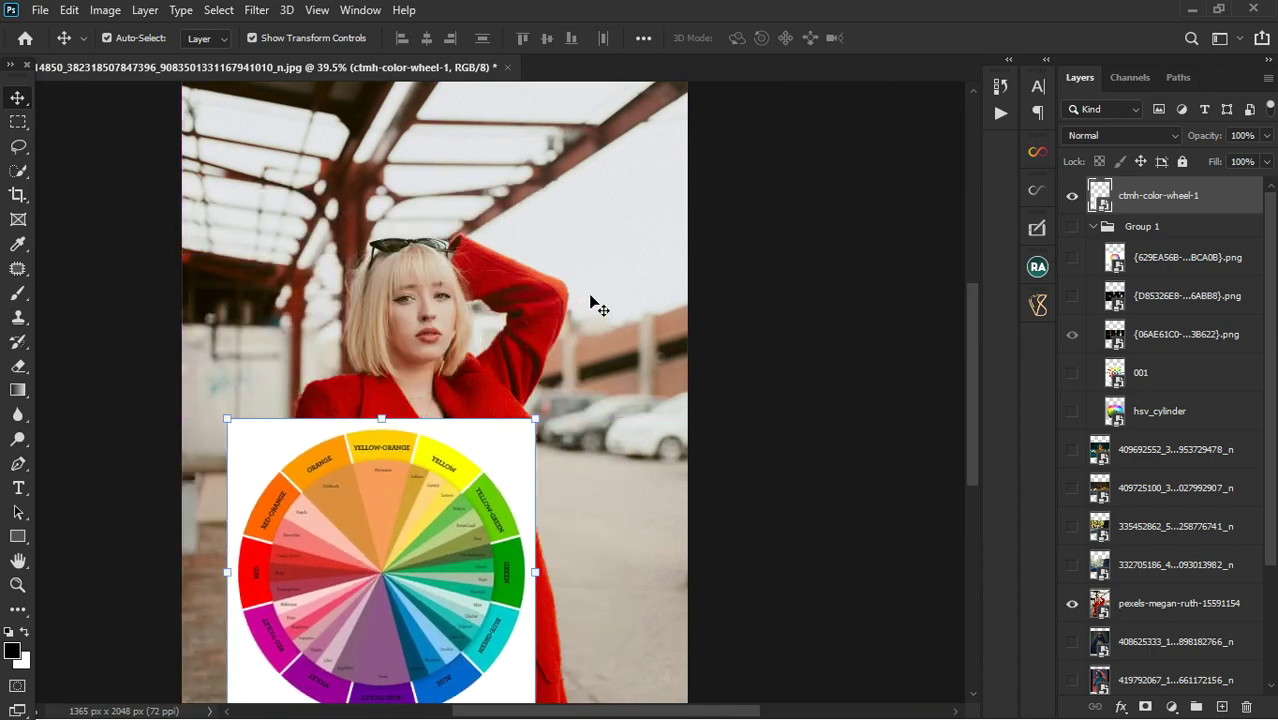
{"action": "left_click_drag", "start_coordinate": [318, 593], "coordinate": [386, 504]}
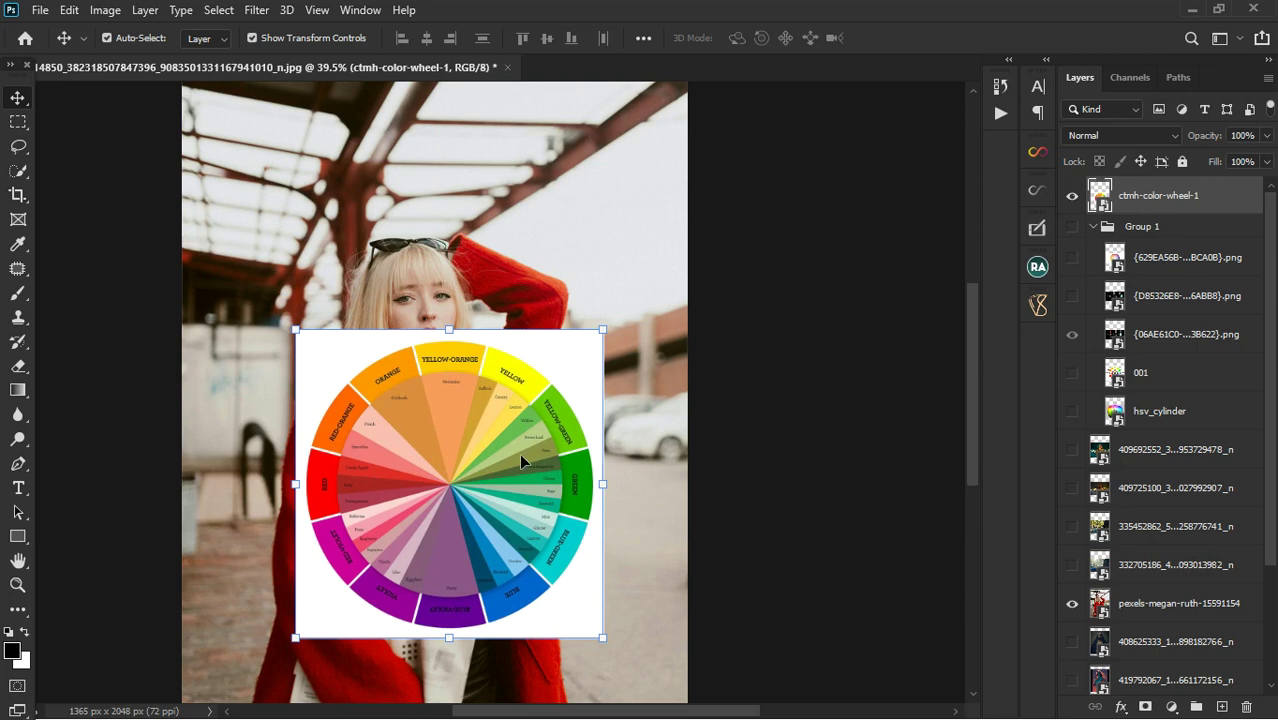
{"action": "left_click", "coordinate": [1072, 296]}
{"action": "left_click_drag", "start_coordinate": [413, 451], "coordinate": [419, 400]}
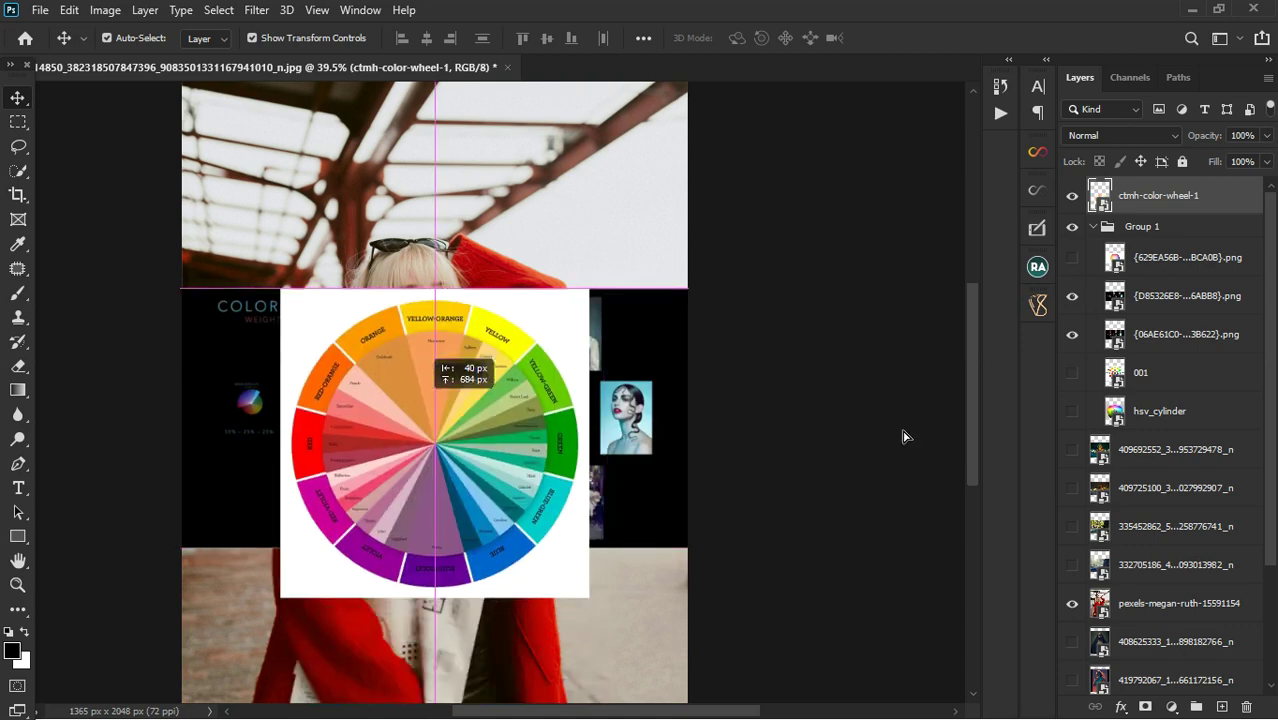
Step: Hide the pexels photo, color wheel and Group 1, and show the forest photo layers 332705186_4...093013982_n and 335452862_5...258776741_n
{"action": "left_click", "coordinate": [1073, 604]}
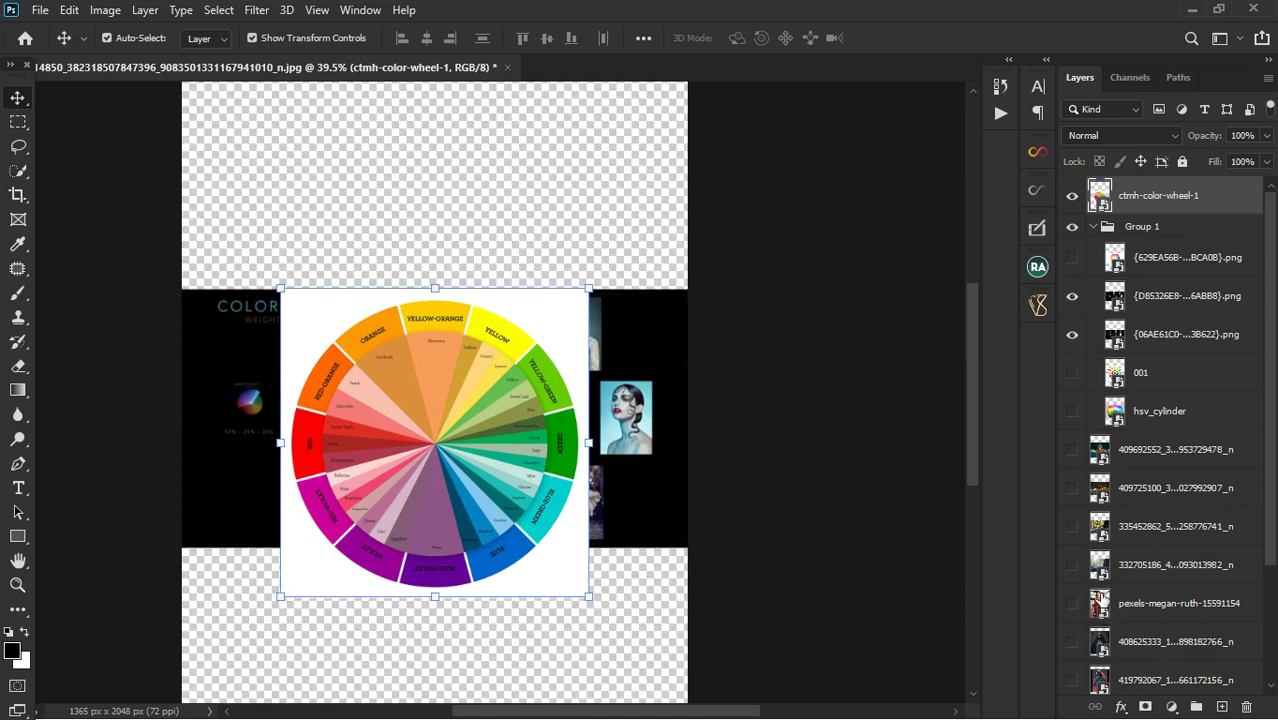
{"action": "left_click", "coordinate": [1073, 565]}
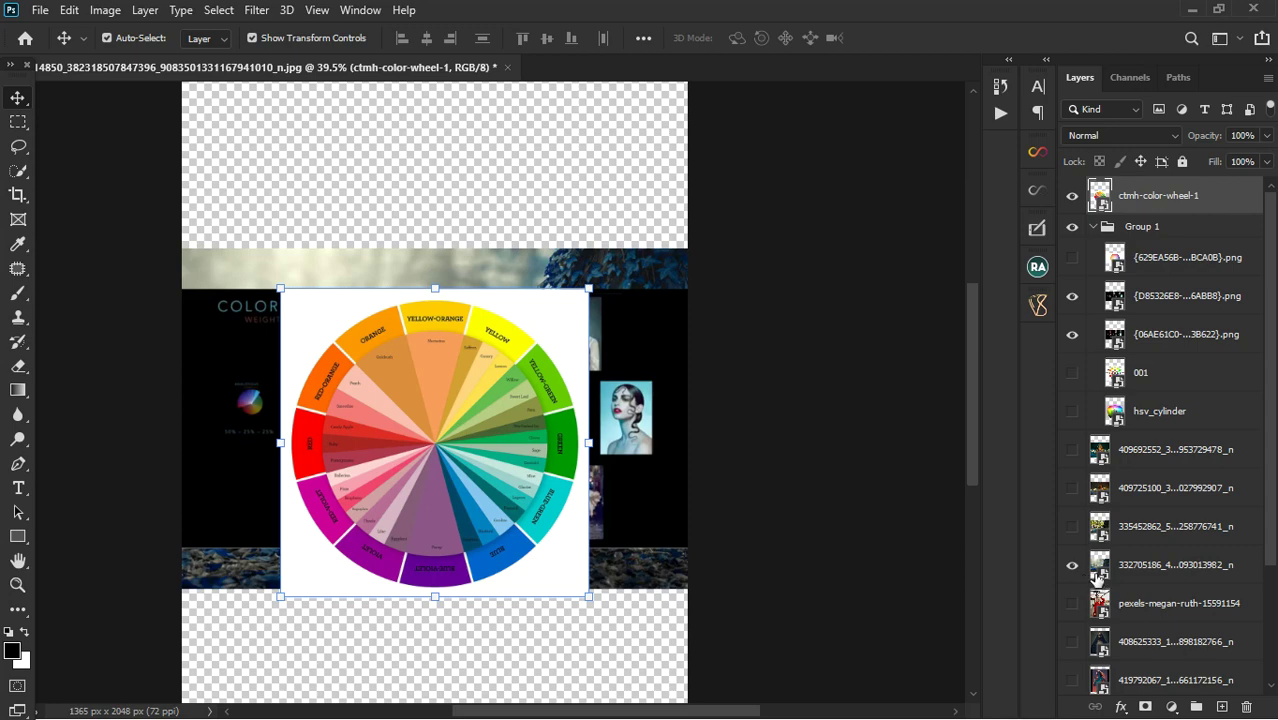
{"action": "left_click", "coordinate": [1073, 526]}
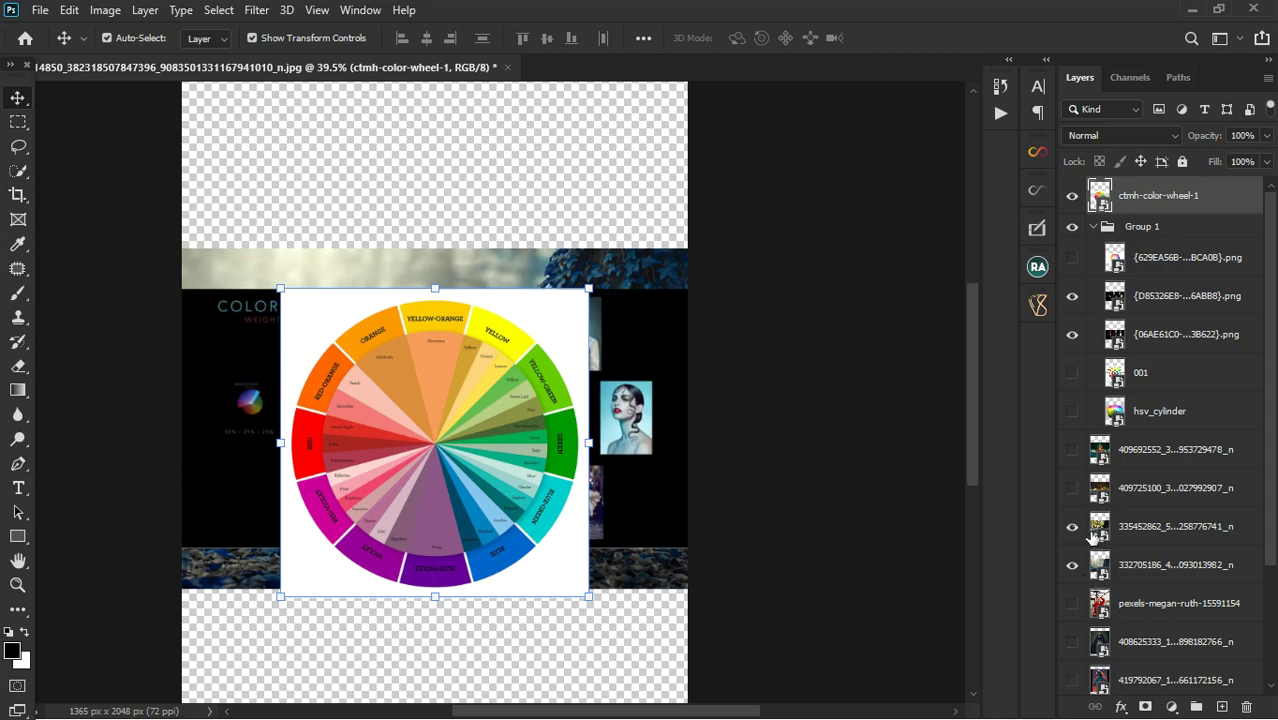
{"action": "left_click", "coordinate": [1073, 197]}
{"action": "left_click", "coordinate": [1073, 295]}
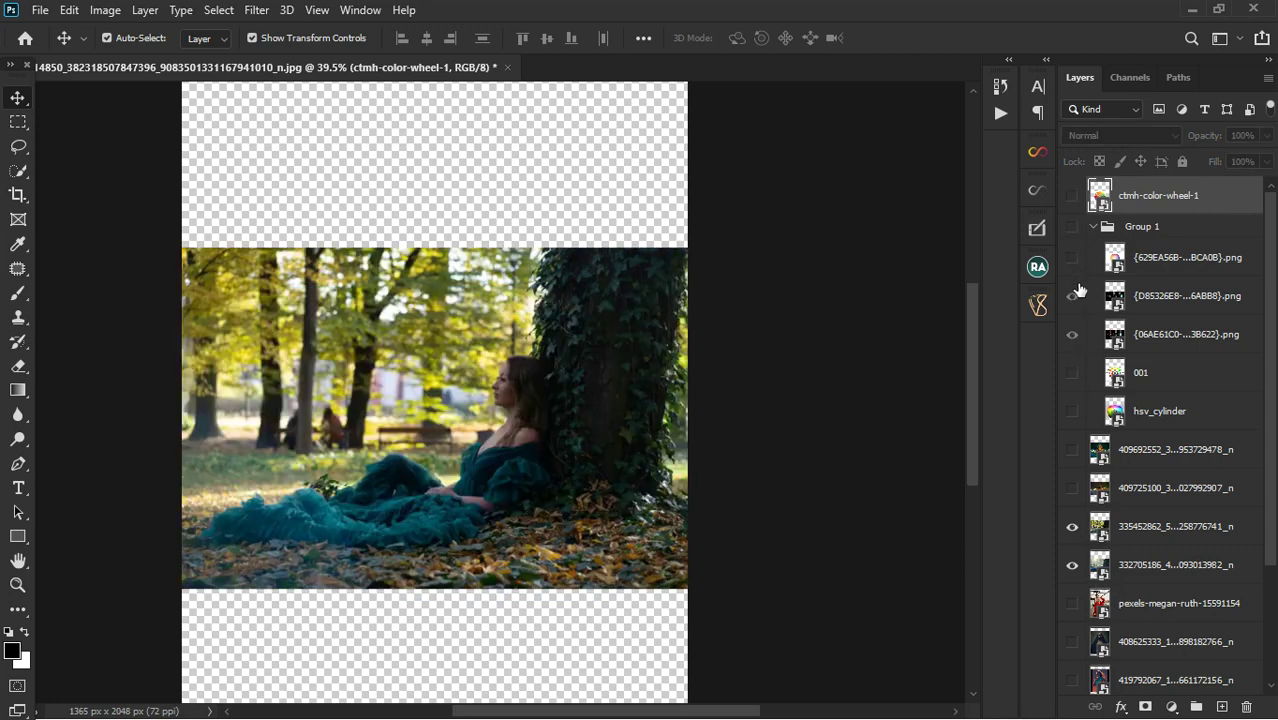
{"action": "scroll", "coordinate": [549, 455], "scroll_direction": "up", "scroll_amount": 2}
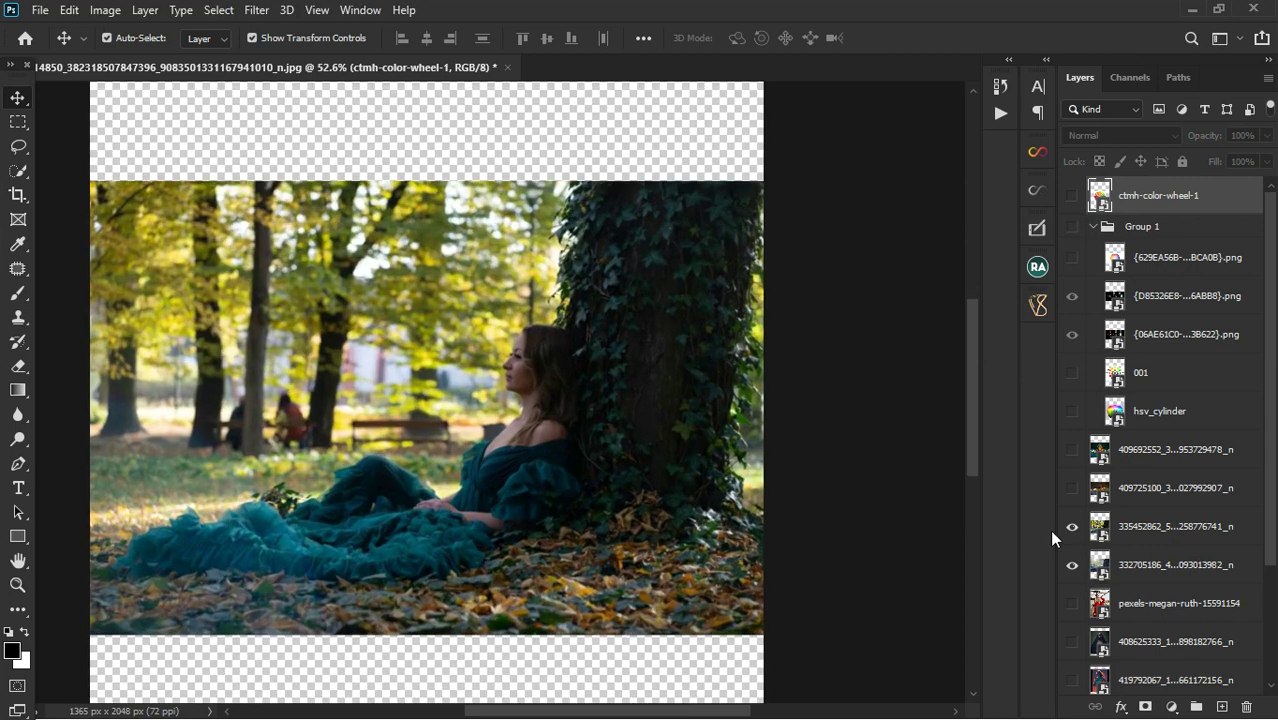
Step: Compare the original forest photo with its edit by toggling 335452862_5...258776741_n, and briefly preview the fairy-light portrait 409725100_3...027992907_n
{"action": "left_click", "coordinate": [1076, 533]}
{"action": "left_click", "coordinate": [1076, 533]}
{"action": "left_click", "coordinate": [1074, 490]}
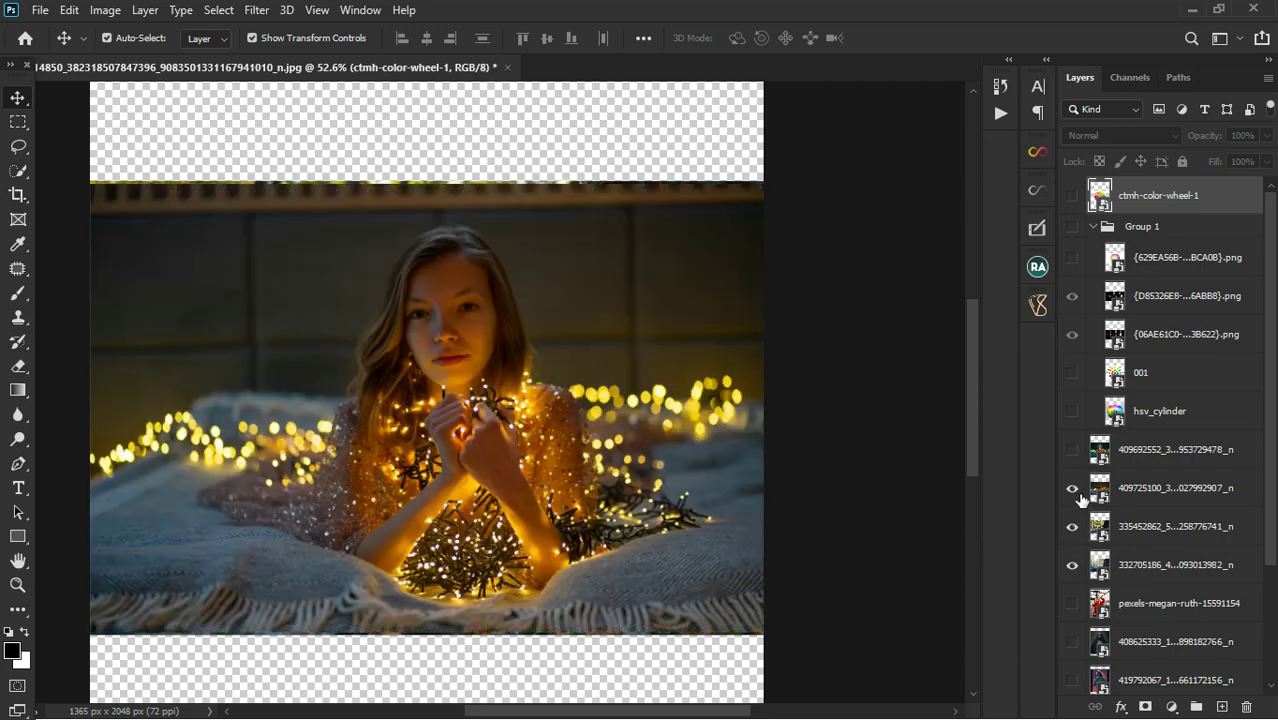
{"action": "left_click", "coordinate": [1075, 490]}
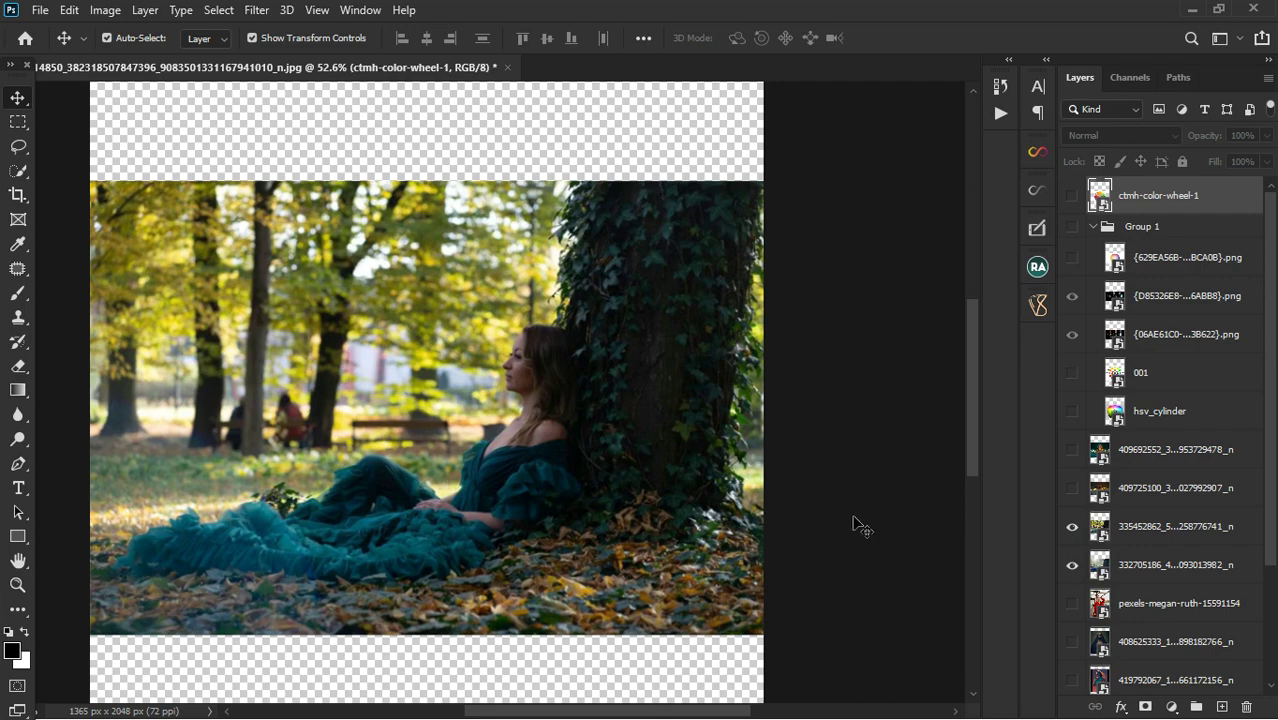
Step: Hide the original forest photo layer 335452862_5...258776741_n and examine the blue edit's skin, hair, dress and ivy colors up close
{"action": "left_click", "coordinate": [1073, 533]}
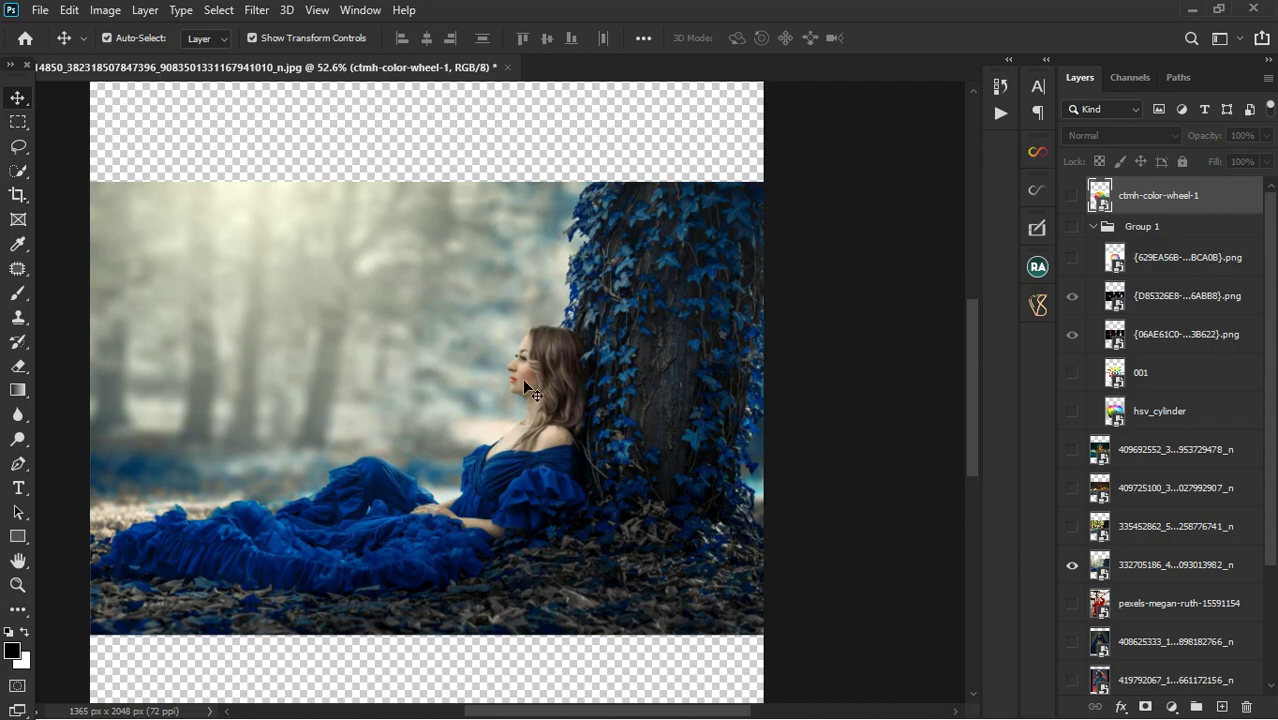
{"action": "scroll", "coordinate": [543, 384], "scroll_direction": "up", "scroll_amount": 3}
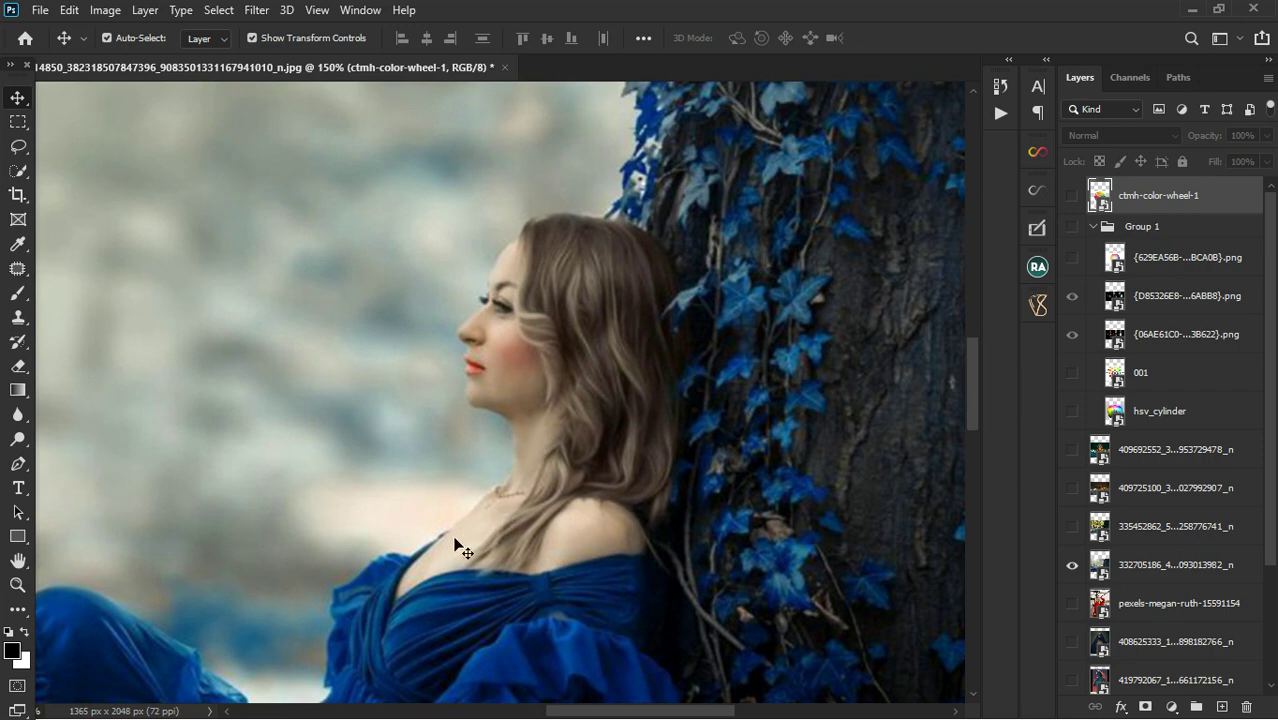
{"action": "scroll", "coordinate": [500, 525], "scroll_direction": "down", "scroll_amount": 1}
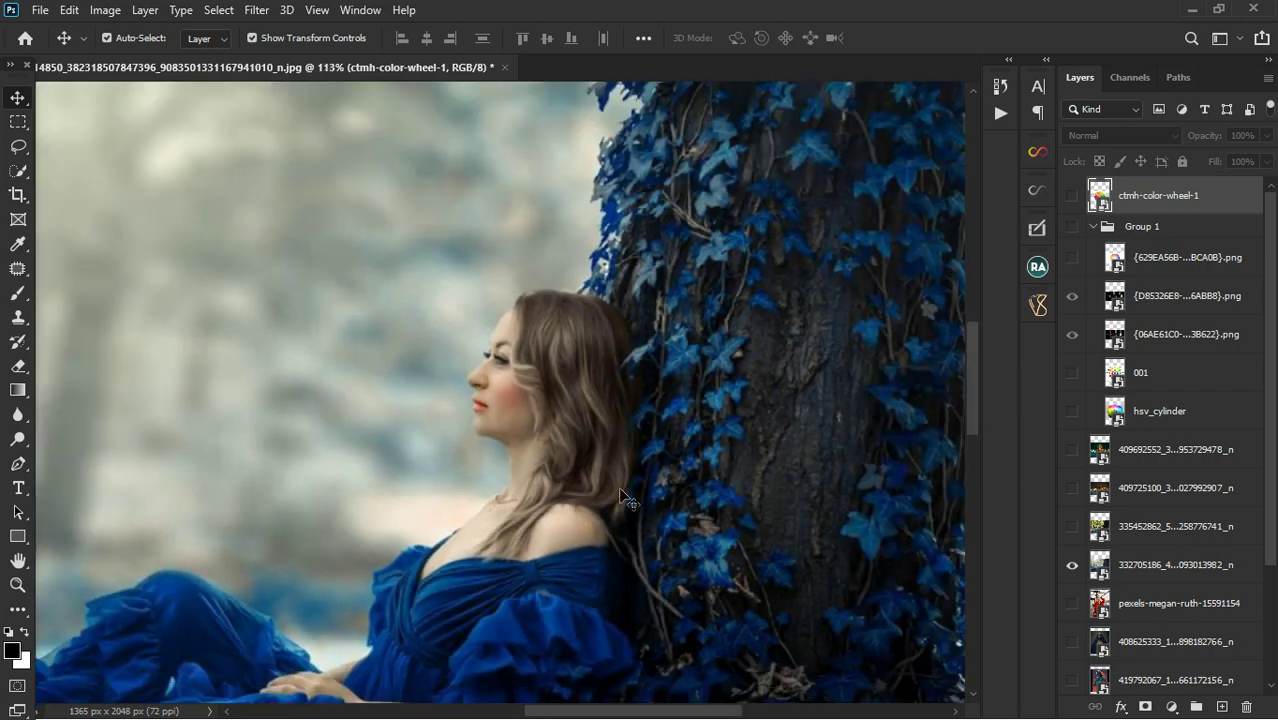
Step: Show the ctmh-color-wheel-1 layer and place it over the left part of the blue forest photo, leaving the woman's face uncovered
{"action": "left_click", "coordinate": [1072, 196]}
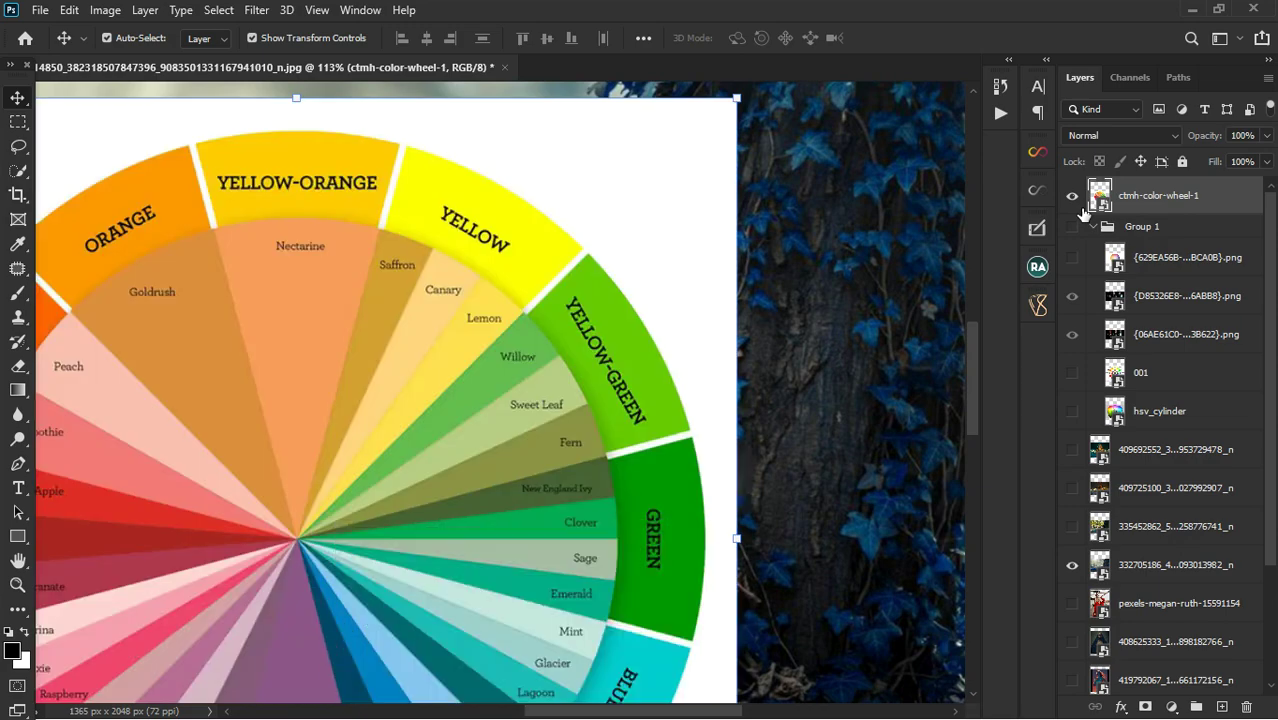
{"action": "scroll", "coordinate": [528, 460], "scroll_direction": "down", "scroll_amount": 2}
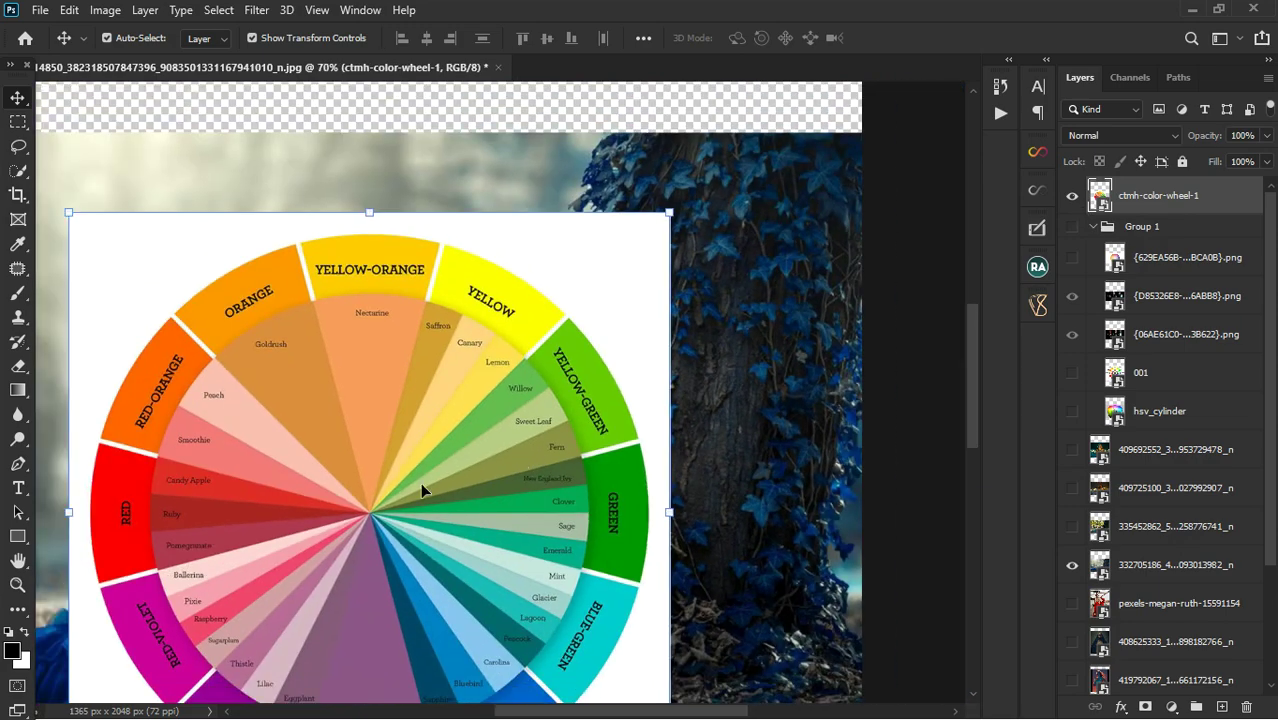
{"action": "scroll", "coordinate": [421, 489], "scroll_direction": "down", "scroll_amount": 1}
{"action": "left_click_drag", "start_coordinate": [968, 364], "coordinate": [982, 427]}
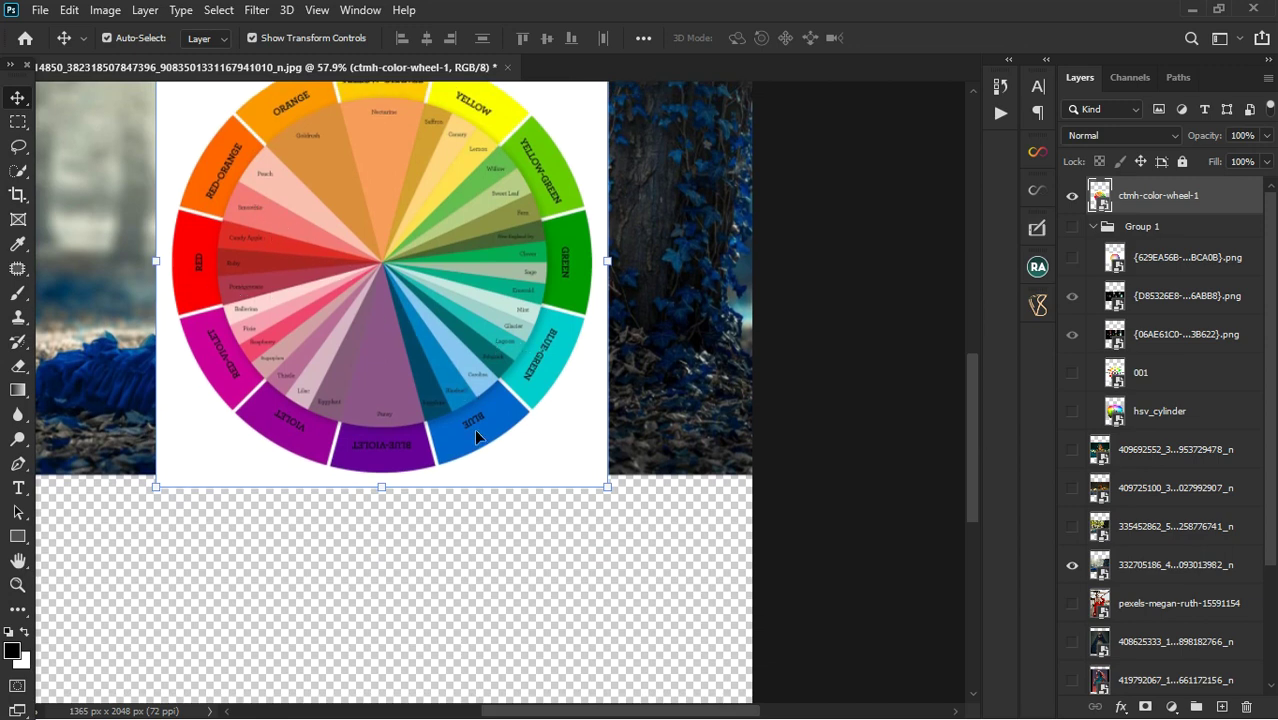
{"action": "left_click_drag", "start_coordinate": [469, 284], "coordinate": [334, 306]}
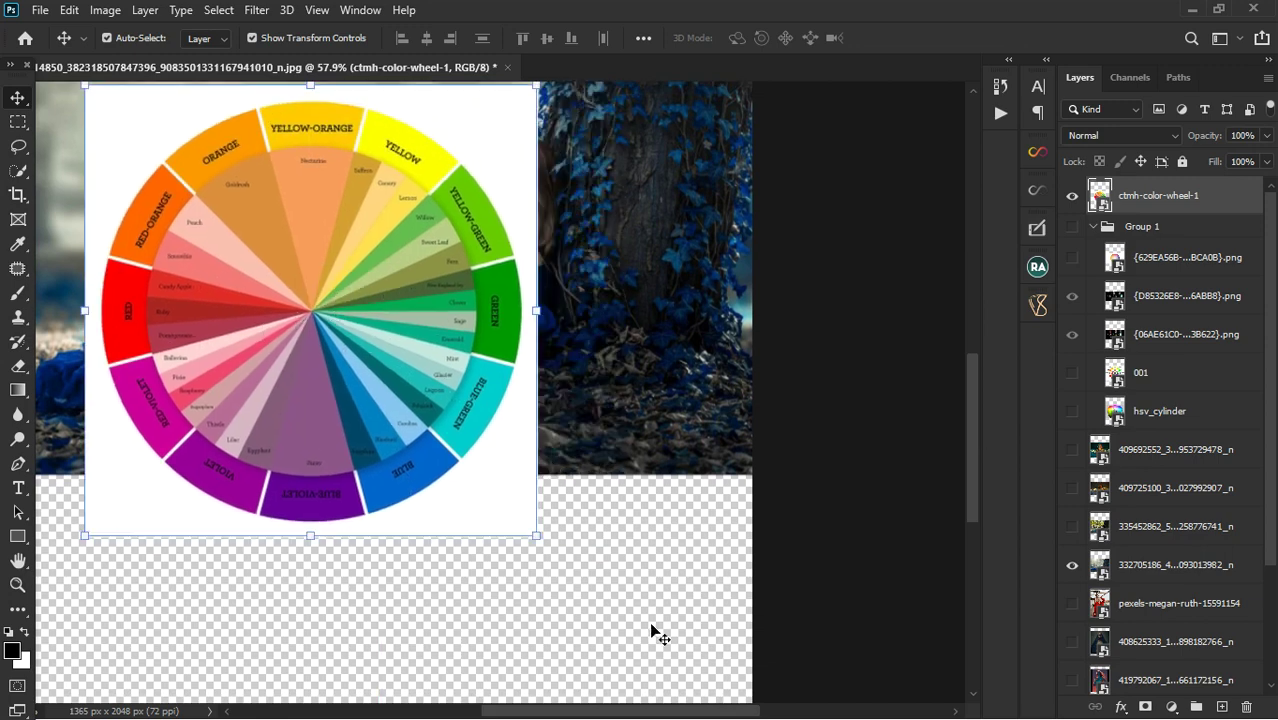
{"action": "scroll", "coordinate": [633, 436], "scroll_direction": "down", "scroll_amount": 2}
{"action": "left_click_drag", "start_coordinate": [262, 368], "coordinate": [264, 150]}
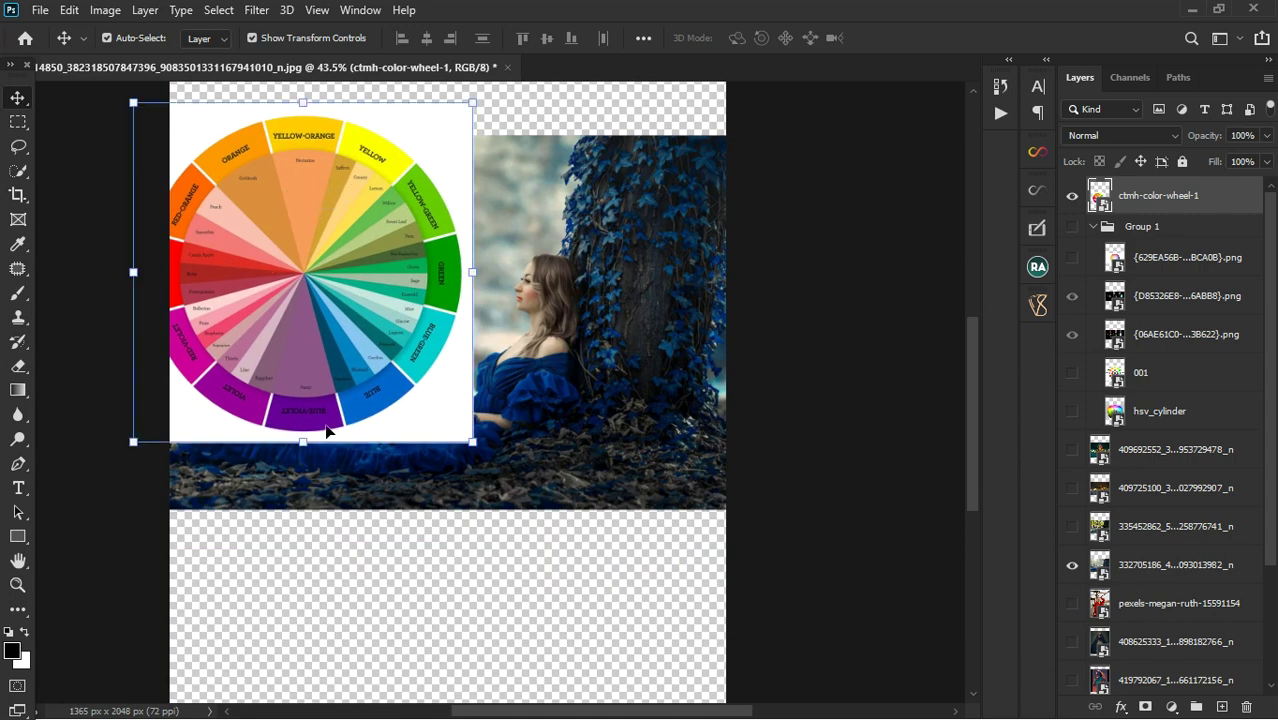
Step: Move the color wheel to just below the woman's shoulders to compare her skin, lips and blue dress with its hues
{"action": "left_click_drag", "start_coordinate": [303, 312], "coordinate": [492, 507]}
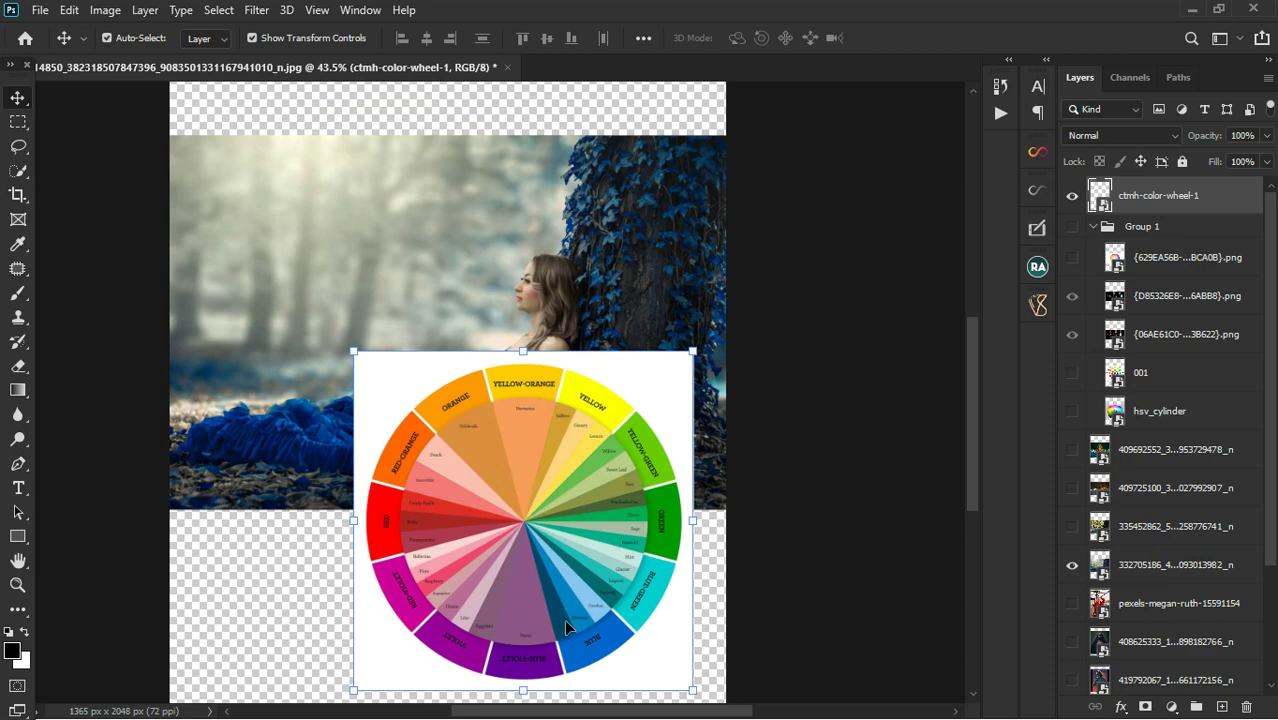
{"action": "left_click_drag", "start_coordinate": [545, 450], "coordinate": [545, 550]}
{"action": "scroll", "coordinate": [565, 346], "scroll_direction": "up", "scroll_amount": 1}
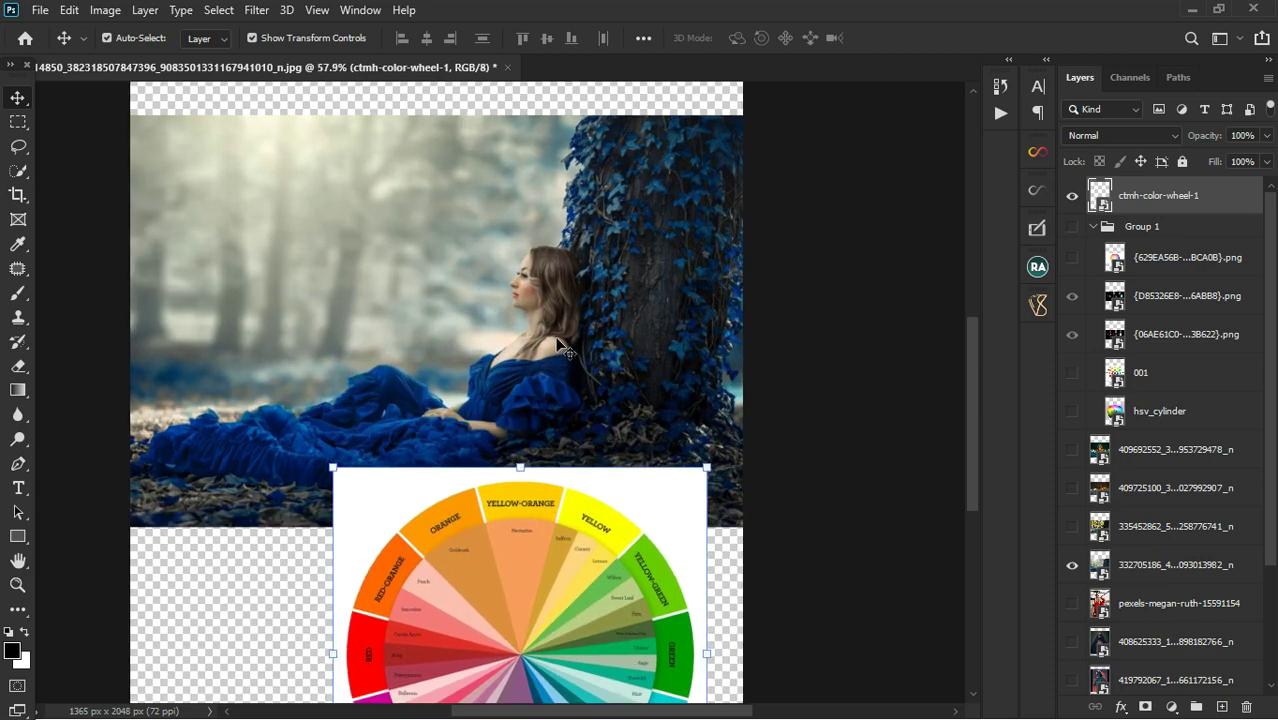
{"action": "scroll", "coordinate": [565, 346], "scroll_direction": "up", "scroll_amount": 2}
{"action": "left_click_drag", "start_coordinate": [500, 622], "coordinate": [665, 423]}
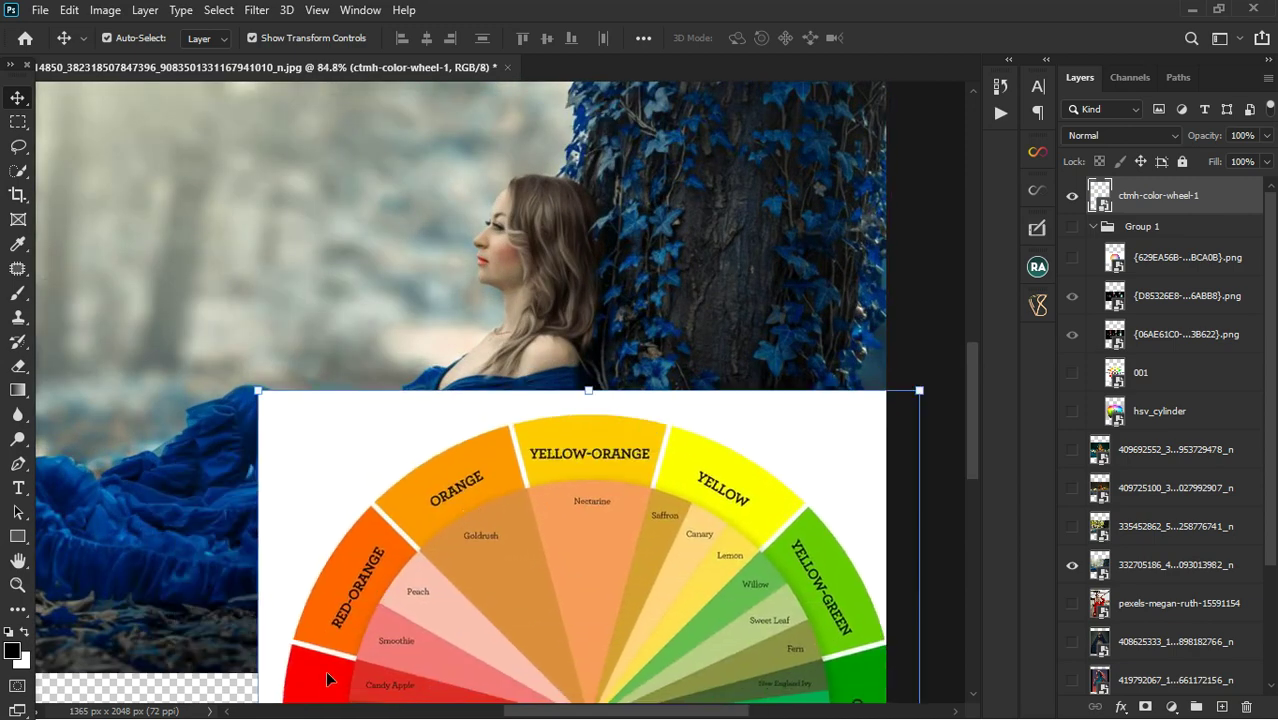
{"action": "scroll", "coordinate": [494, 263], "scroll_direction": "up", "scroll_amount": 3}
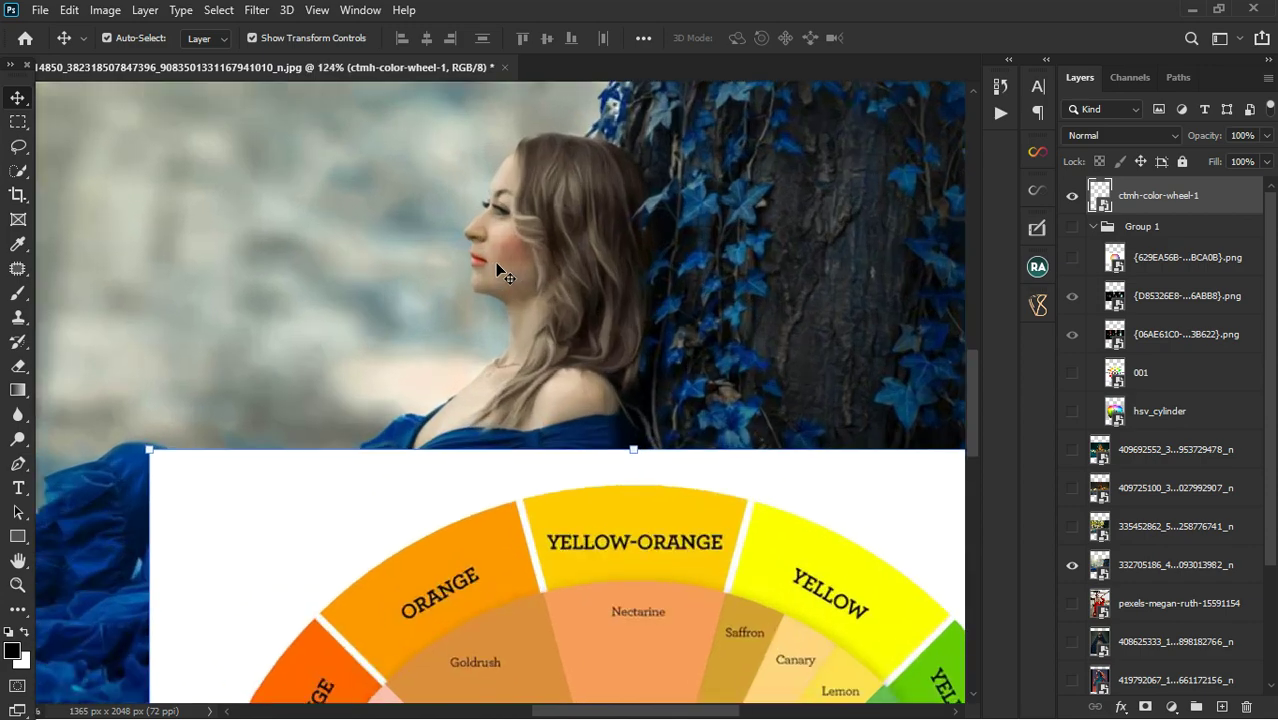
{"action": "scroll", "coordinate": [471, 264], "scroll_direction": "down", "scroll_amount": 5}
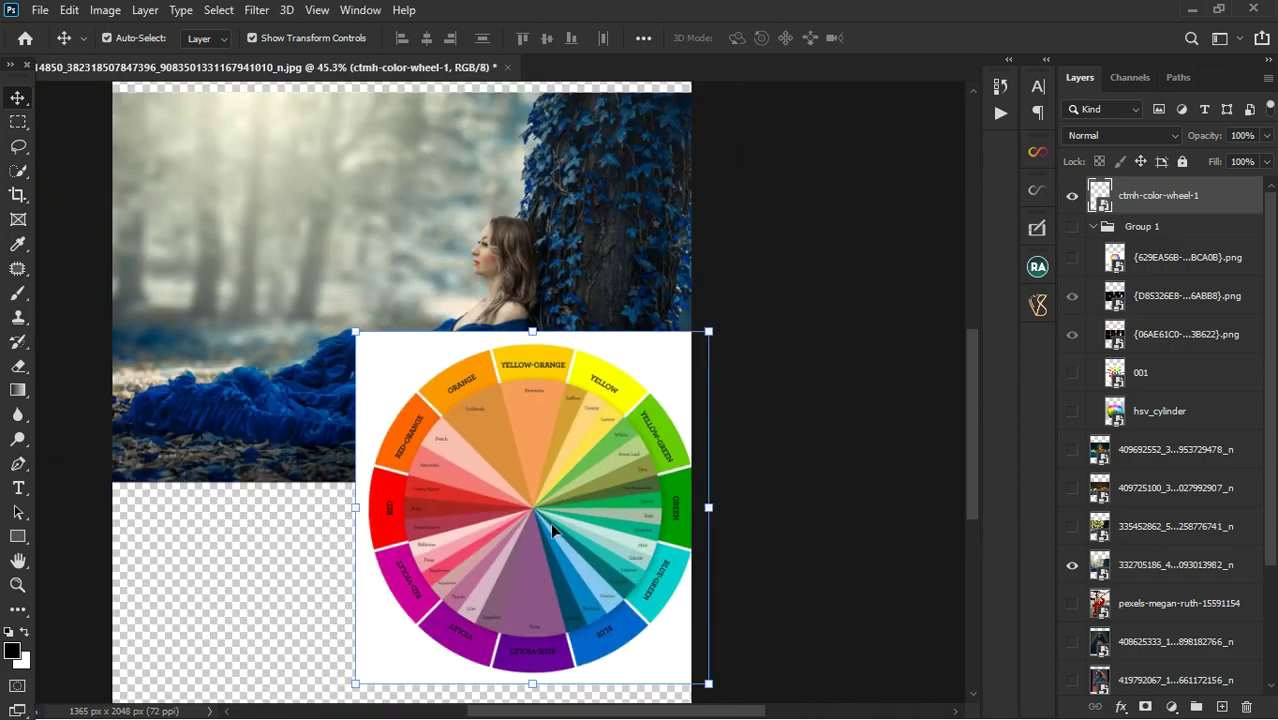
Step: Move the color wheel over the dress's lower part and compare the original forest photo with the blue edit beside it
{"action": "left_click_drag", "start_coordinate": [550, 522], "coordinate": [419, 486]}
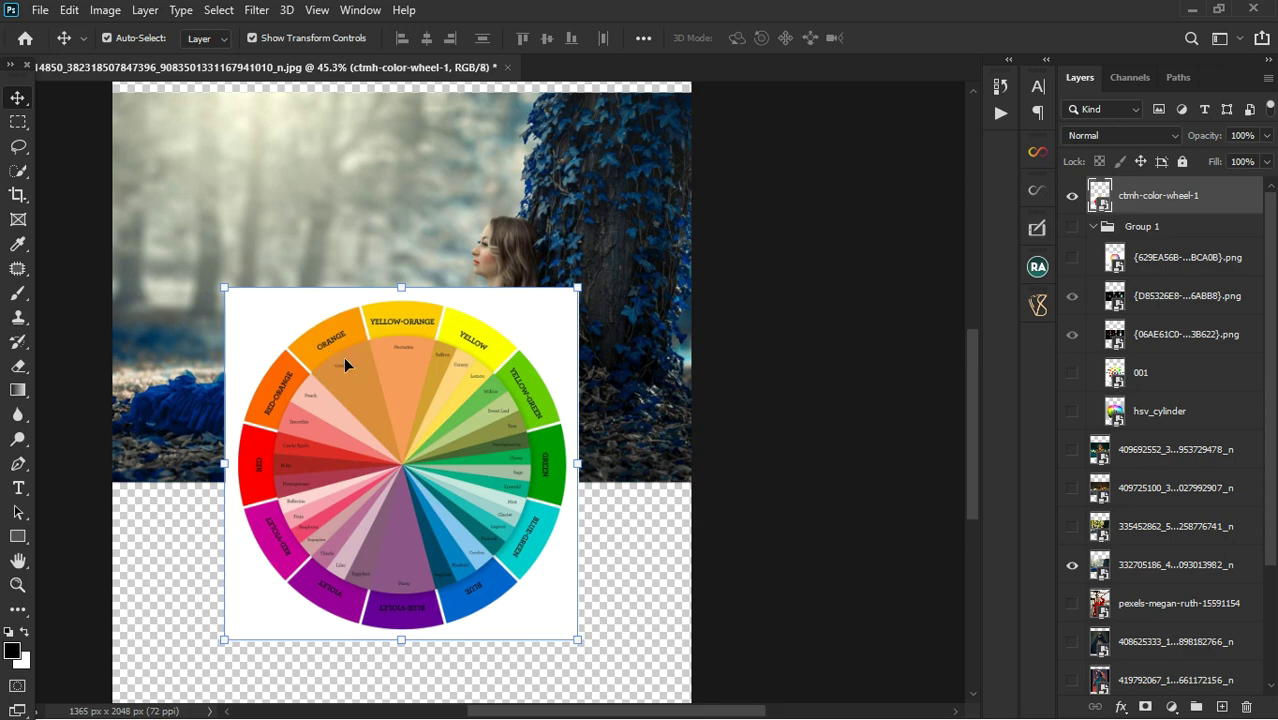
{"action": "left_click_drag", "start_coordinate": [344, 364], "coordinate": [390, 444]}
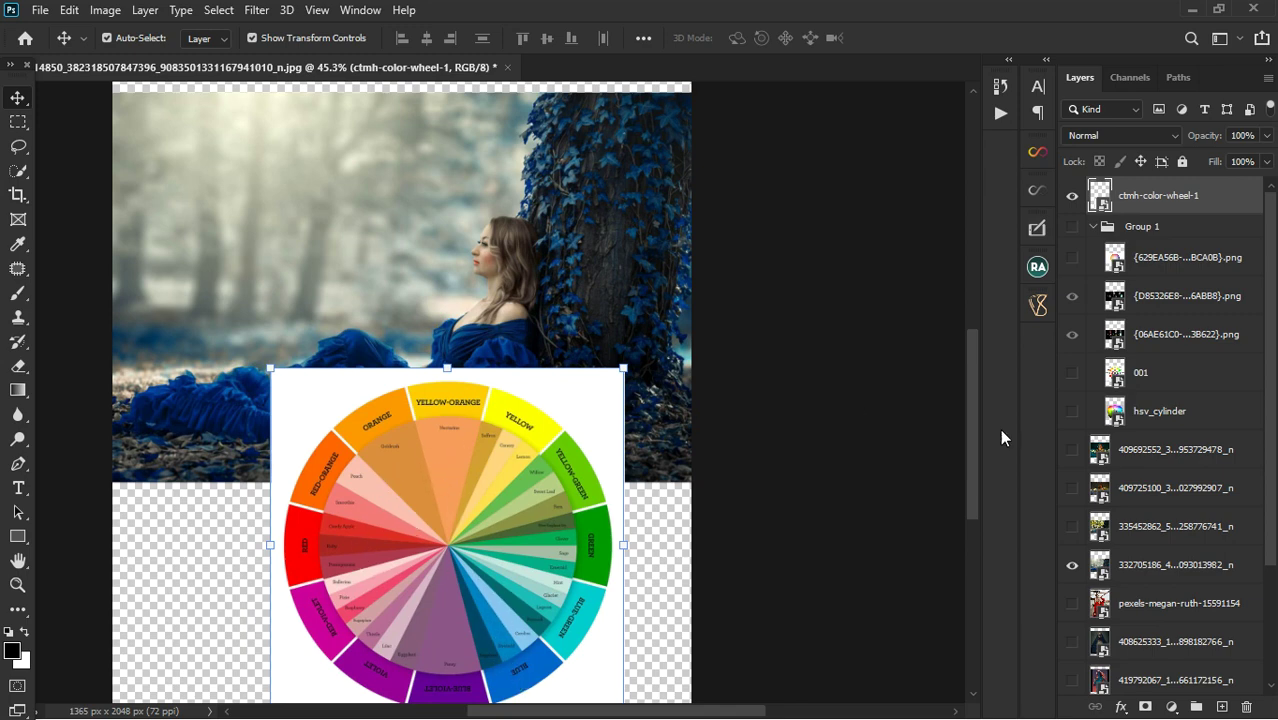
{"action": "left_click", "coordinate": [1072, 528]}
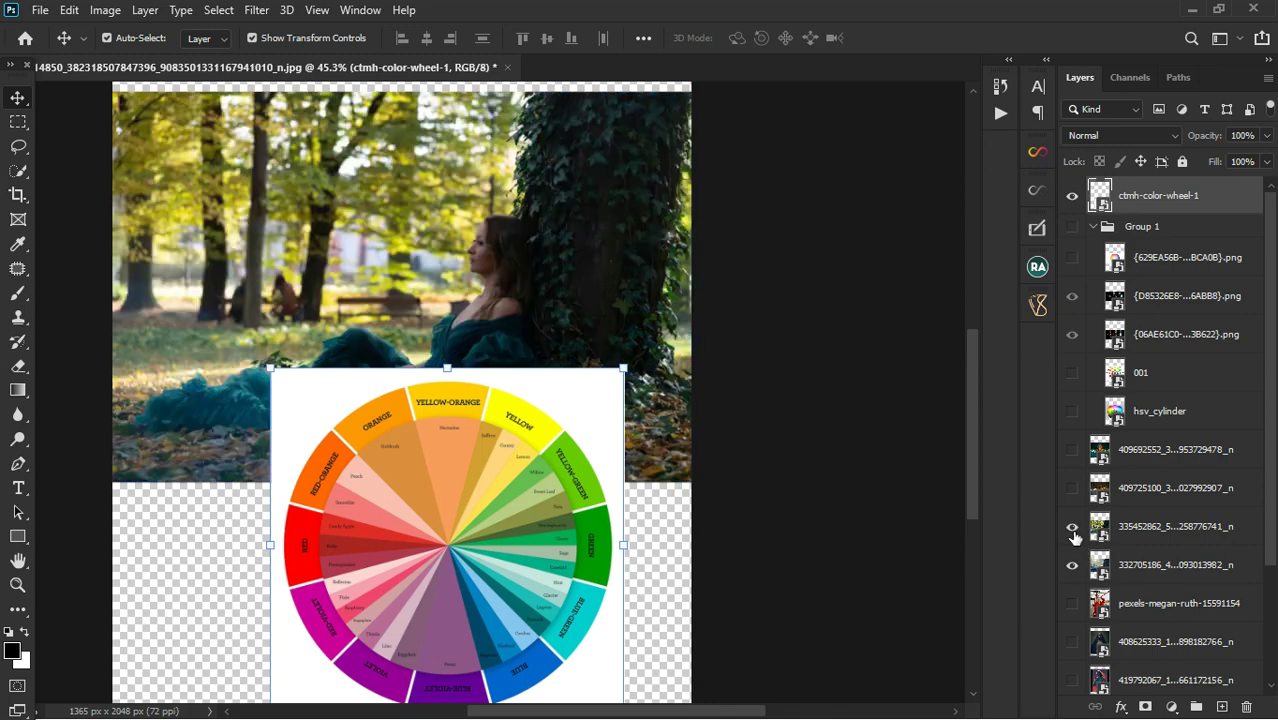
{"action": "left_click", "coordinate": [1072, 528]}
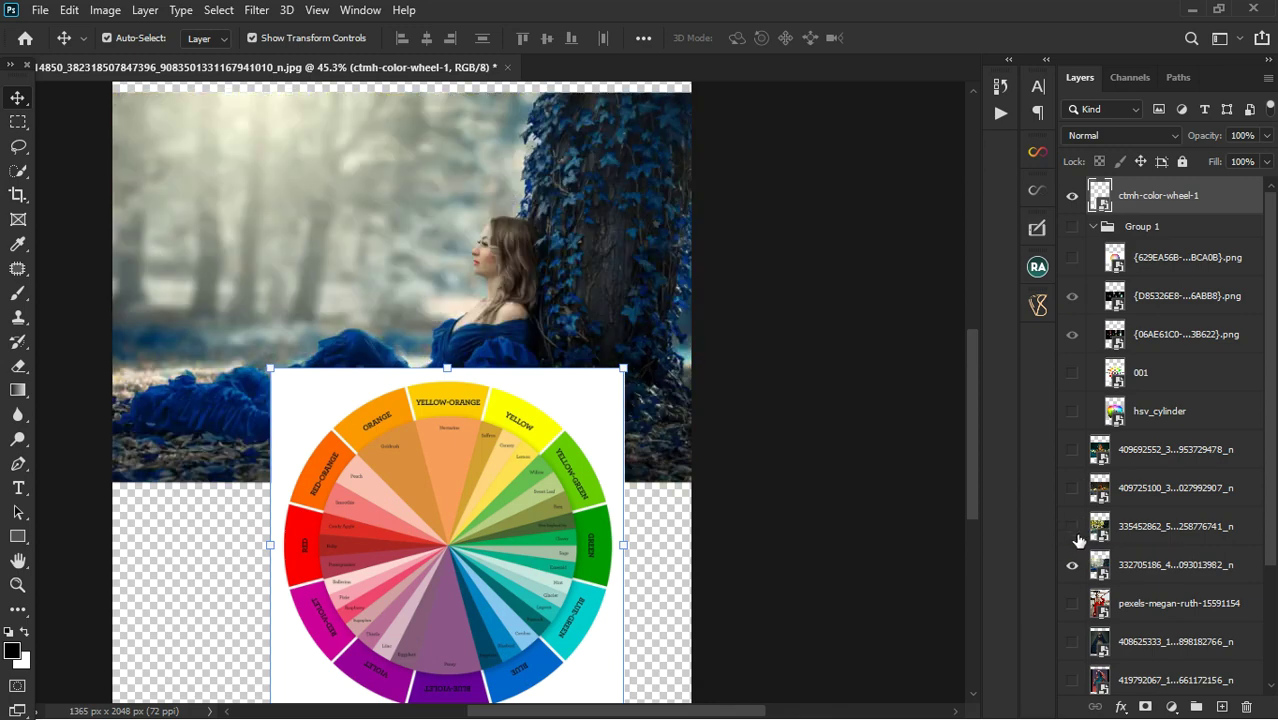
Step: Hide the ctmh-color-wheel-1 layer and review the whole blue forest photo
{"action": "left_click", "coordinate": [1072, 196]}
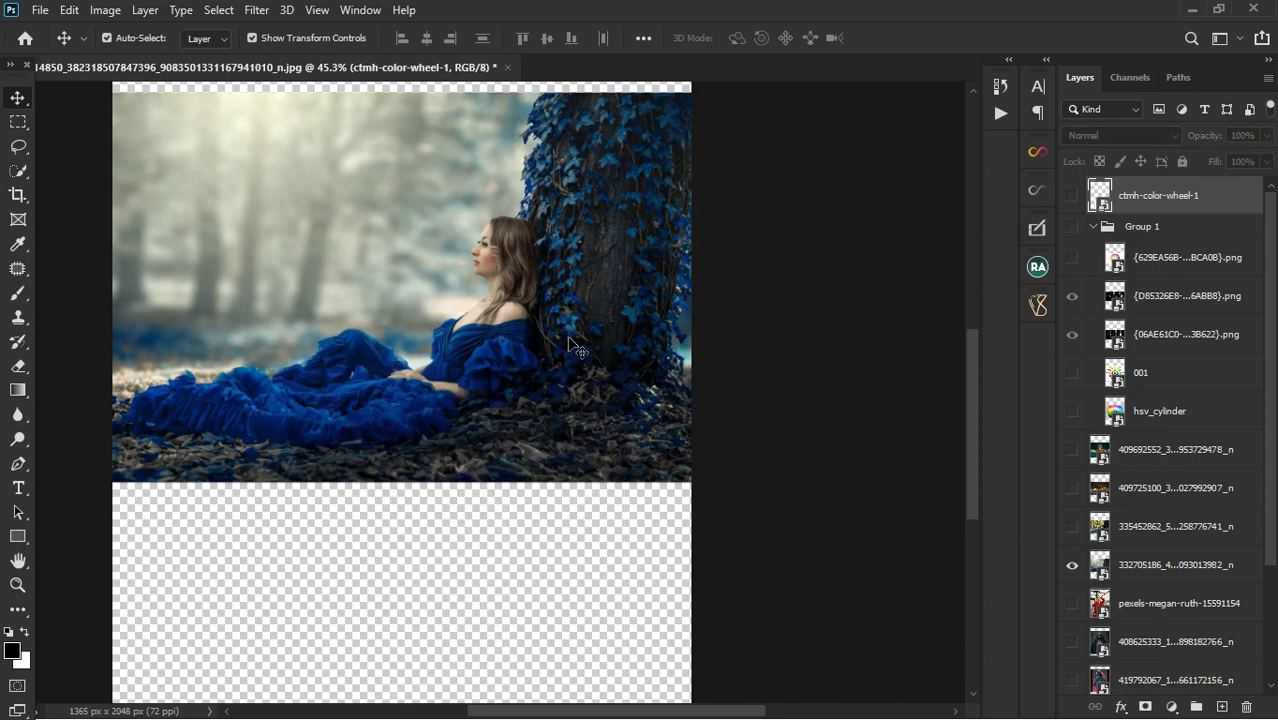
{"action": "scroll", "coordinate": [520, 287], "scroll_direction": "down", "scroll_amount": 3}
{"action": "scroll", "coordinate": [520, 287], "scroll_direction": "down", "scroll_amount": 1}
{"action": "scroll", "coordinate": [499, 251], "scroll_direction": "up", "scroll_amount": 3}
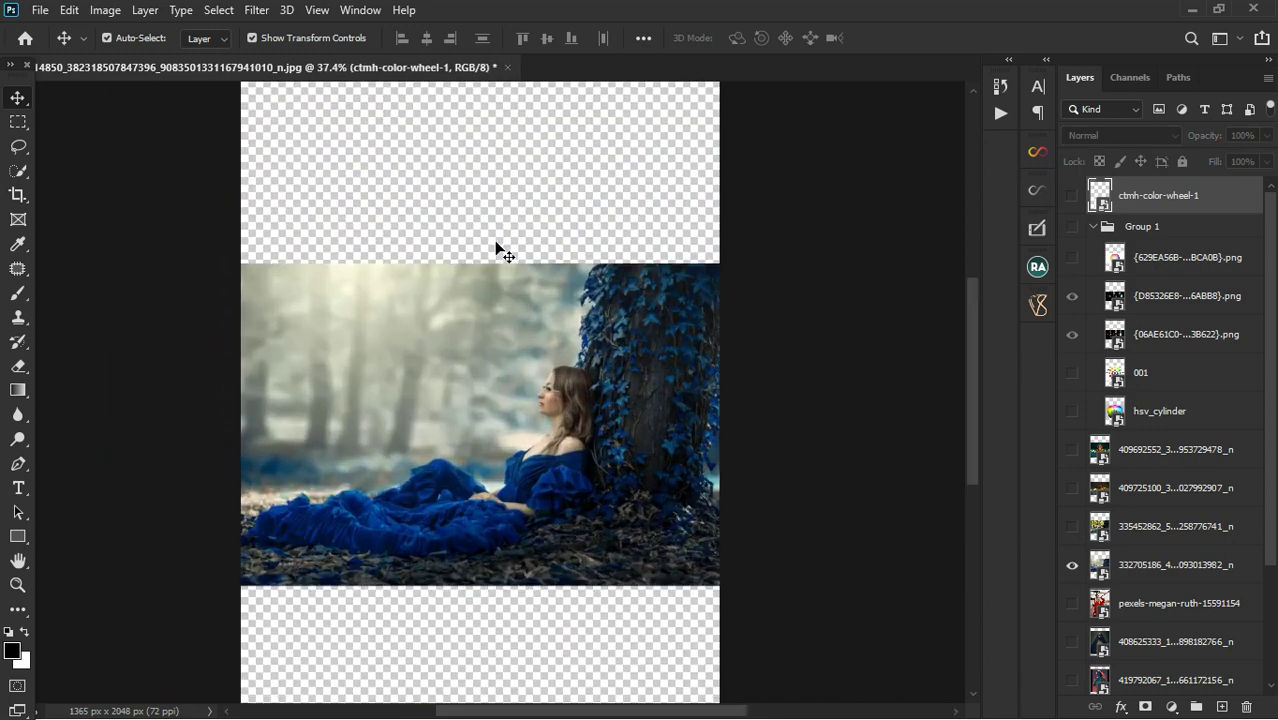
Step: Show the fairy-light portrait layers 409725100_3...027992907_n and 409692552_3...953729478_n, and examine the teal and orange edit
{"action": "scroll", "coordinate": [1078, 560], "scroll_direction": "down", "scroll_amount": 1}
{"action": "scroll", "coordinate": [1078, 560], "scroll_direction": "down", "scroll_amount": 1}
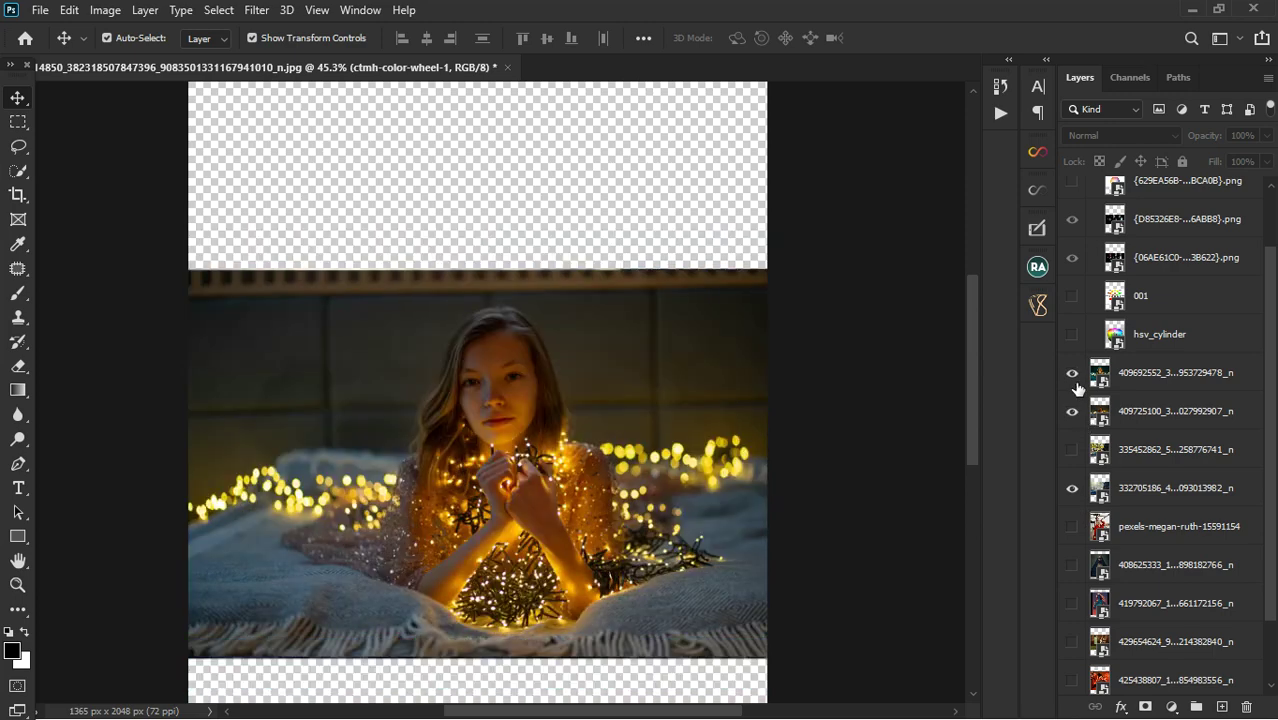
{"action": "left_click", "coordinate": [1074, 380]}
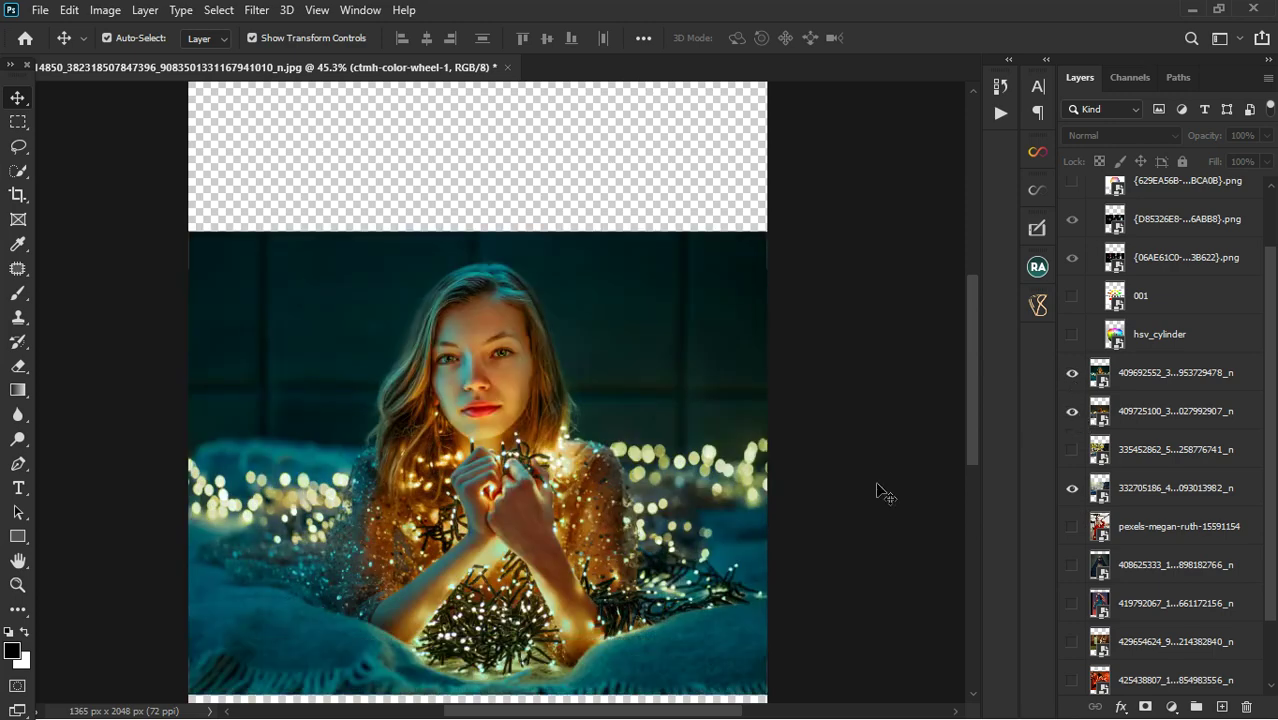
{"action": "scroll", "coordinate": [885, 492], "scroll_direction": "down", "scroll_amount": 2}
{"action": "scroll", "coordinate": [521, 550], "scroll_direction": "up", "scroll_amount": 3}
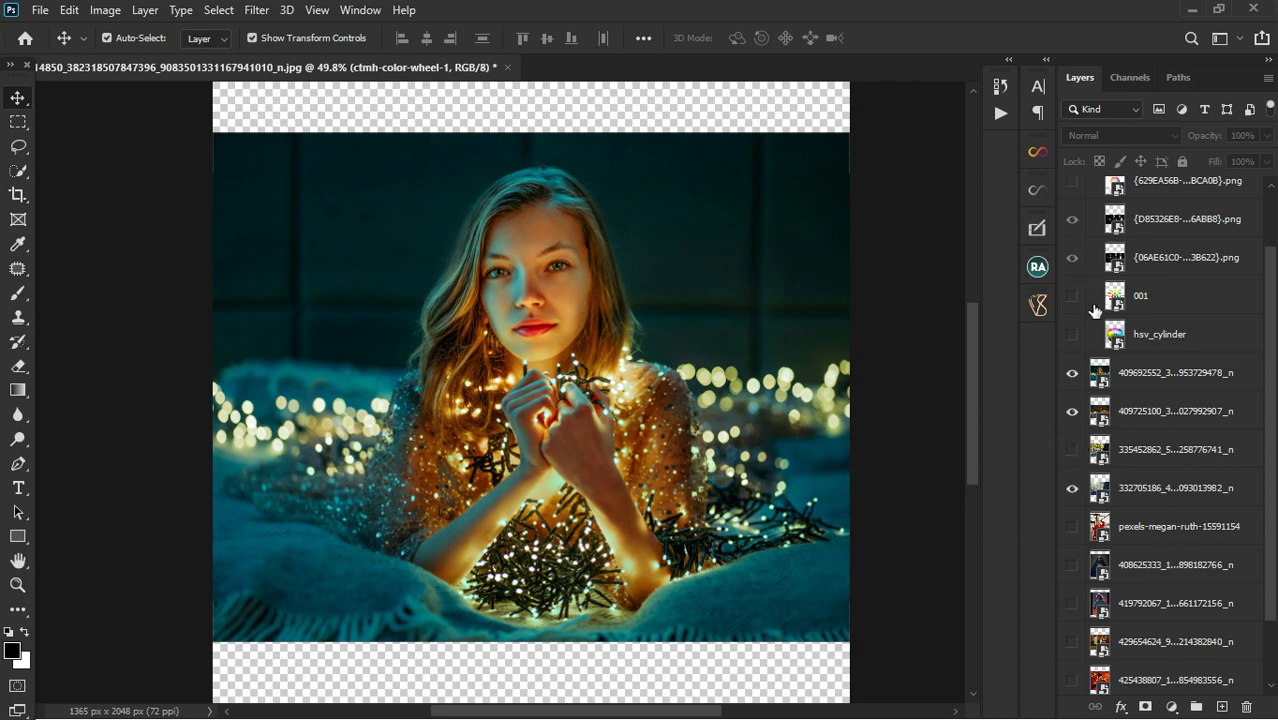
{"action": "scroll", "coordinate": [1103, 320], "scroll_direction": "up", "scroll_amount": 2}
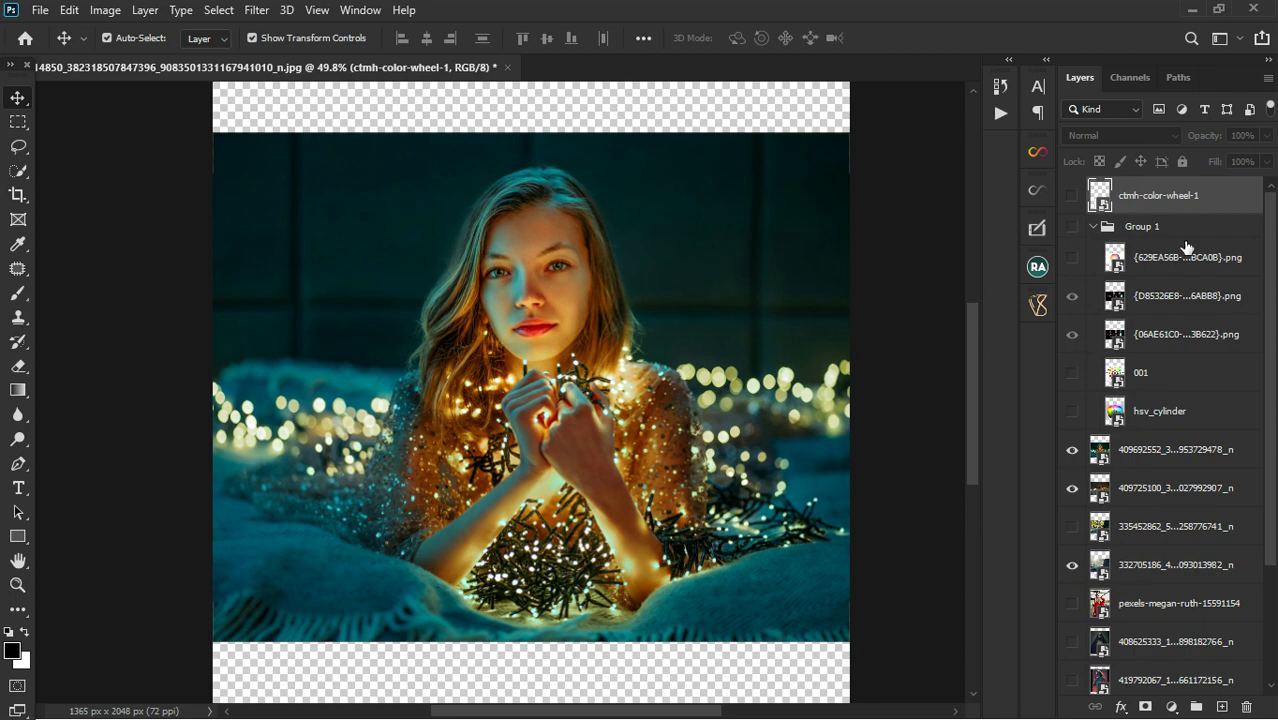
Step: Show the ctmh-color-wheel-1 layer and move the wheel over the center of the fairy-light portrait to compare its hues
{"action": "left_click", "coordinate": [1072, 196]}
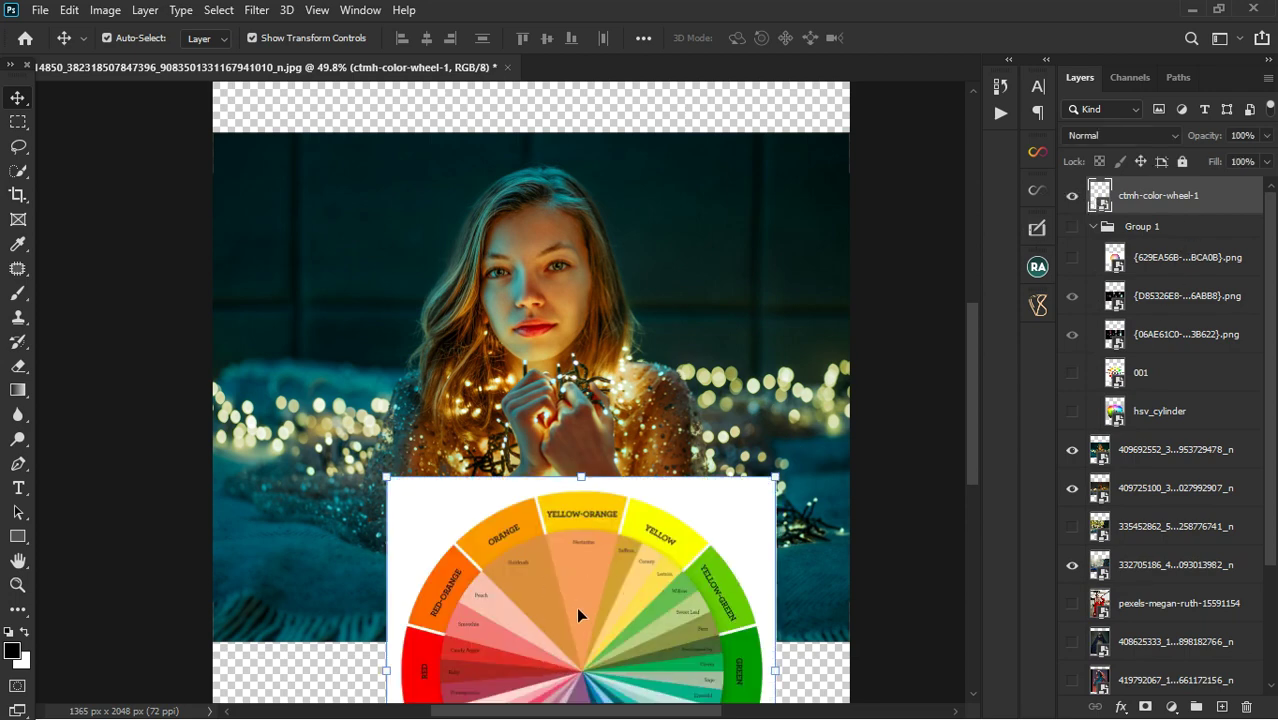
{"action": "left_click_drag", "start_coordinate": [576, 606], "coordinate": [570, 576]}
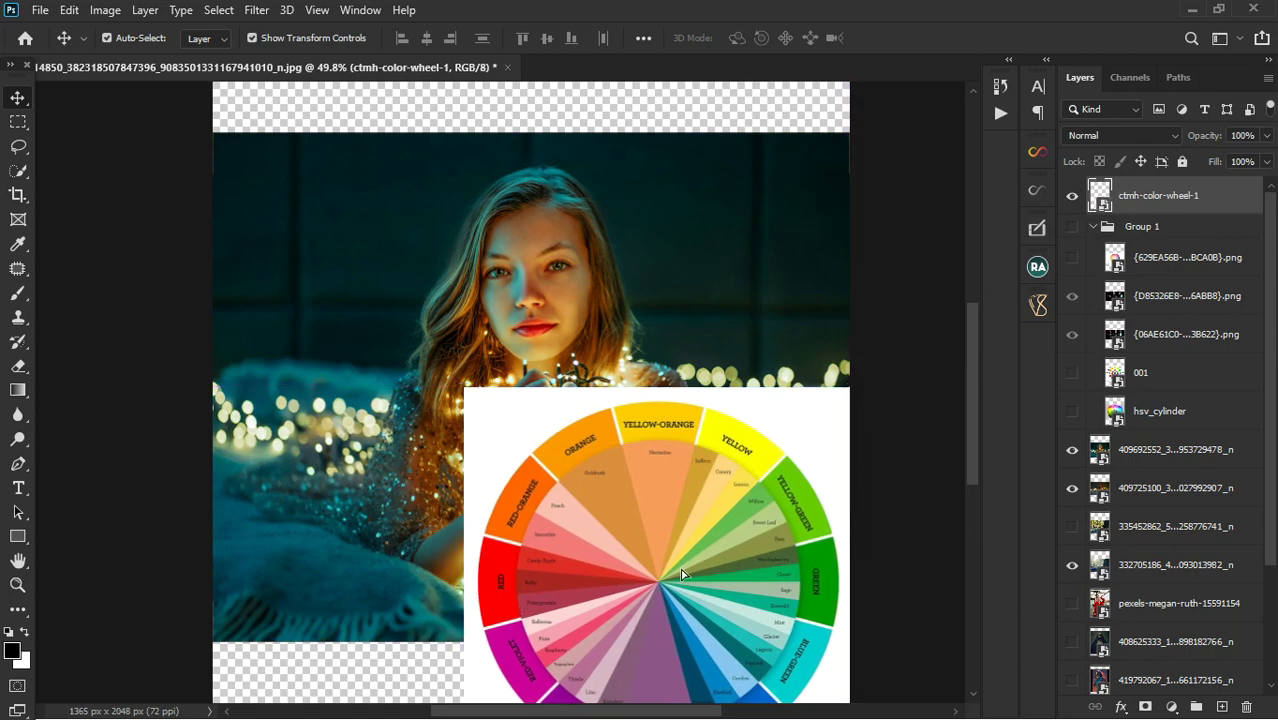
{"action": "left_click_drag", "start_coordinate": [676, 578], "coordinate": [575, 567]}
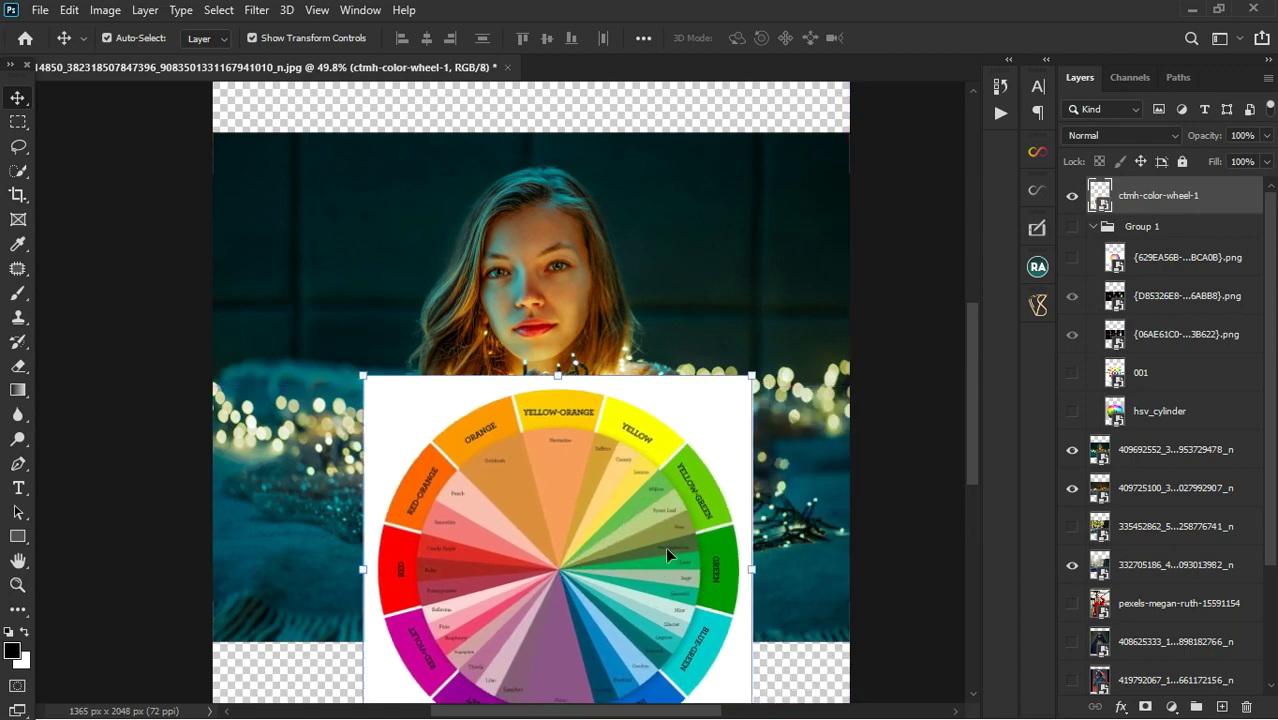
{"action": "left_click_drag", "start_coordinate": [633, 528], "coordinate": [625, 427]}
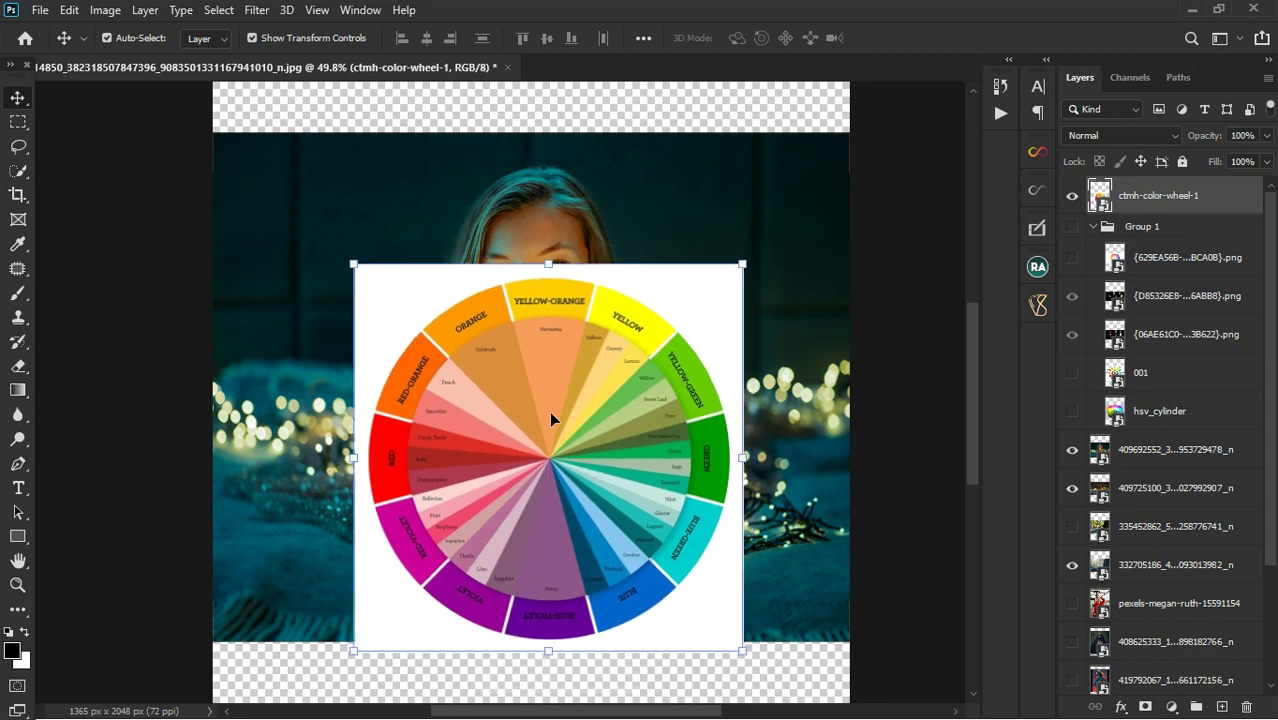
Step: Shift the color wheel aside to check the portrait's teal and warm tones, and reposition it just below the woman's face
{"action": "left_click_drag", "start_coordinate": [590, 519], "coordinate": [422, 622]}
{"action": "left_click_drag", "start_coordinate": [511, 497], "coordinate": [450, 487]}
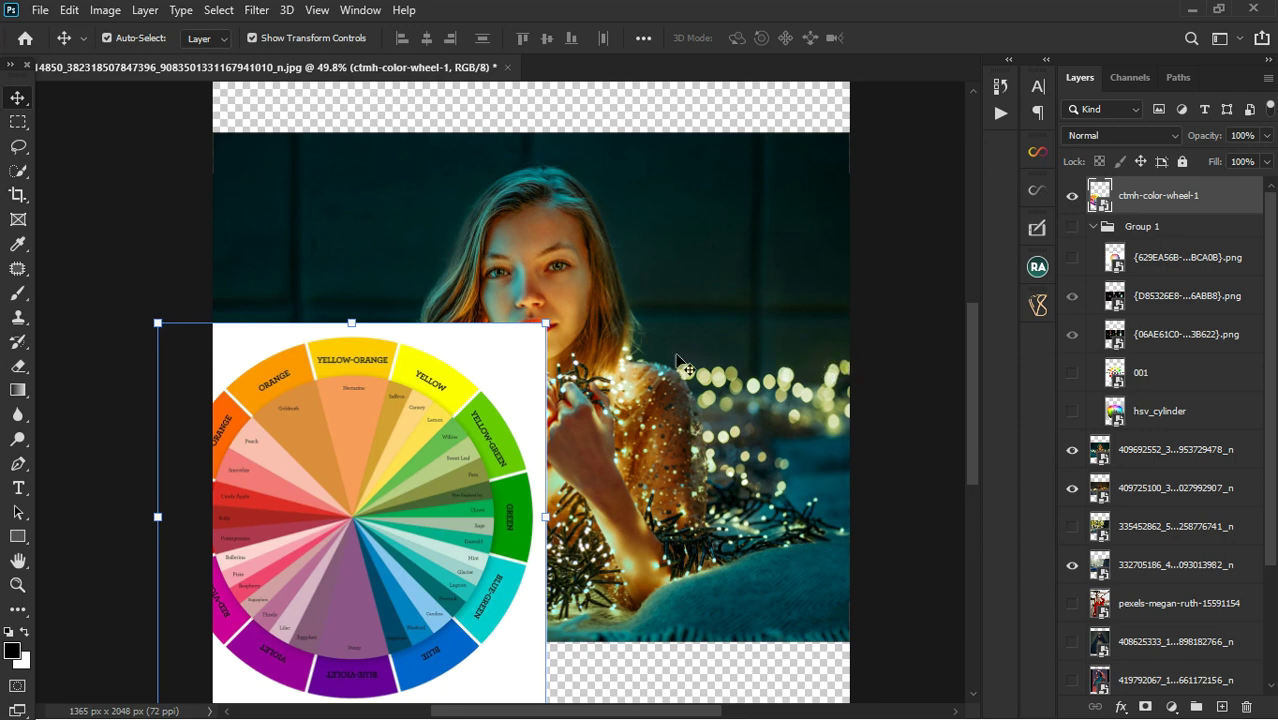
{"action": "left_click_drag", "start_coordinate": [308, 442], "coordinate": [542, 529]}
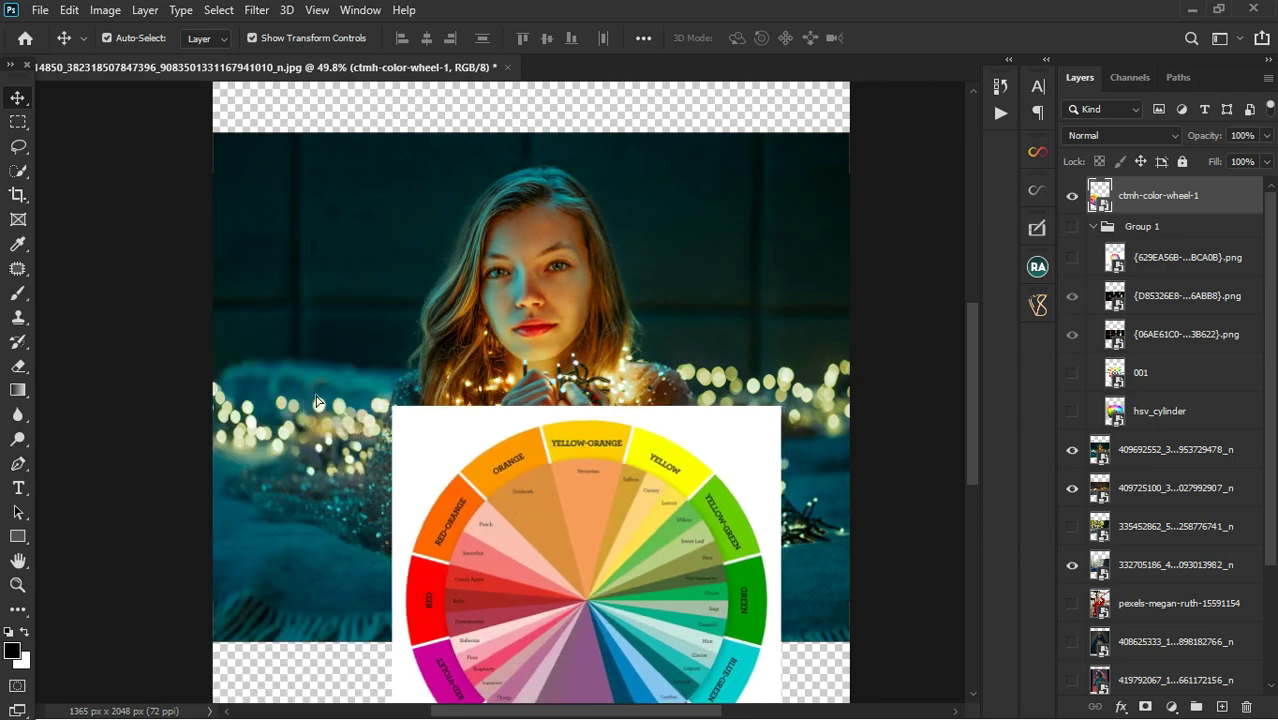
{"action": "left_click_drag", "start_coordinate": [619, 608], "coordinate": [621, 548]}
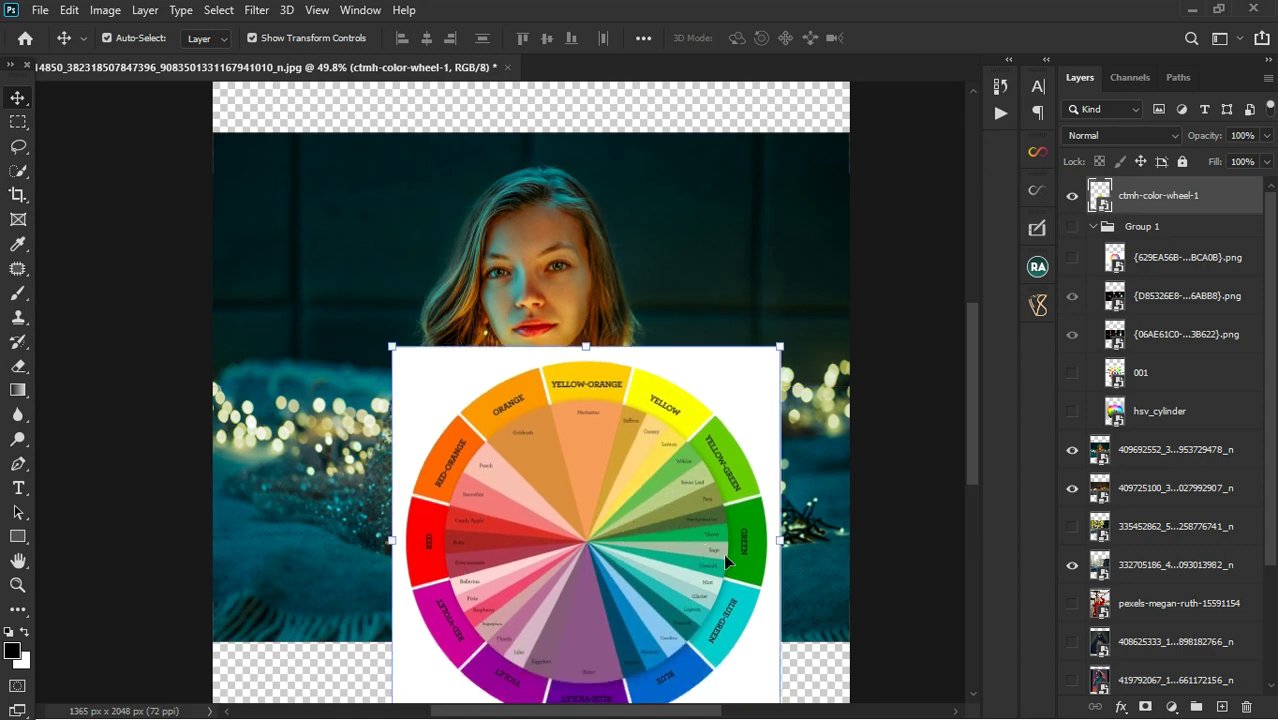
Step: Hide the color wheel and toggle the 409692552_3...953729478_n layer to compare the original fairy-light photo with its teal and orange edit
{"action": "left_click", "coordinate": [1072, 196]}
{"action": "left_click", "coordinate": [1072, 450]}
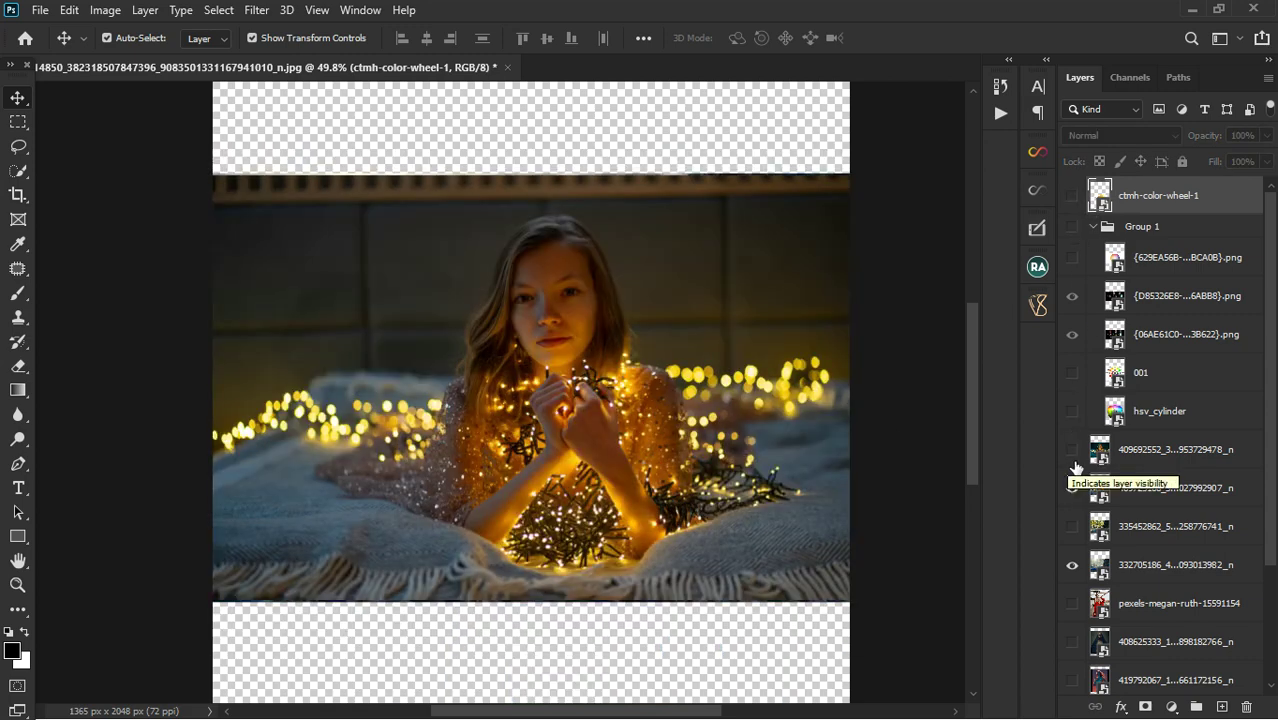
{"action": "left_click", "coordinate": [1074, 462]}
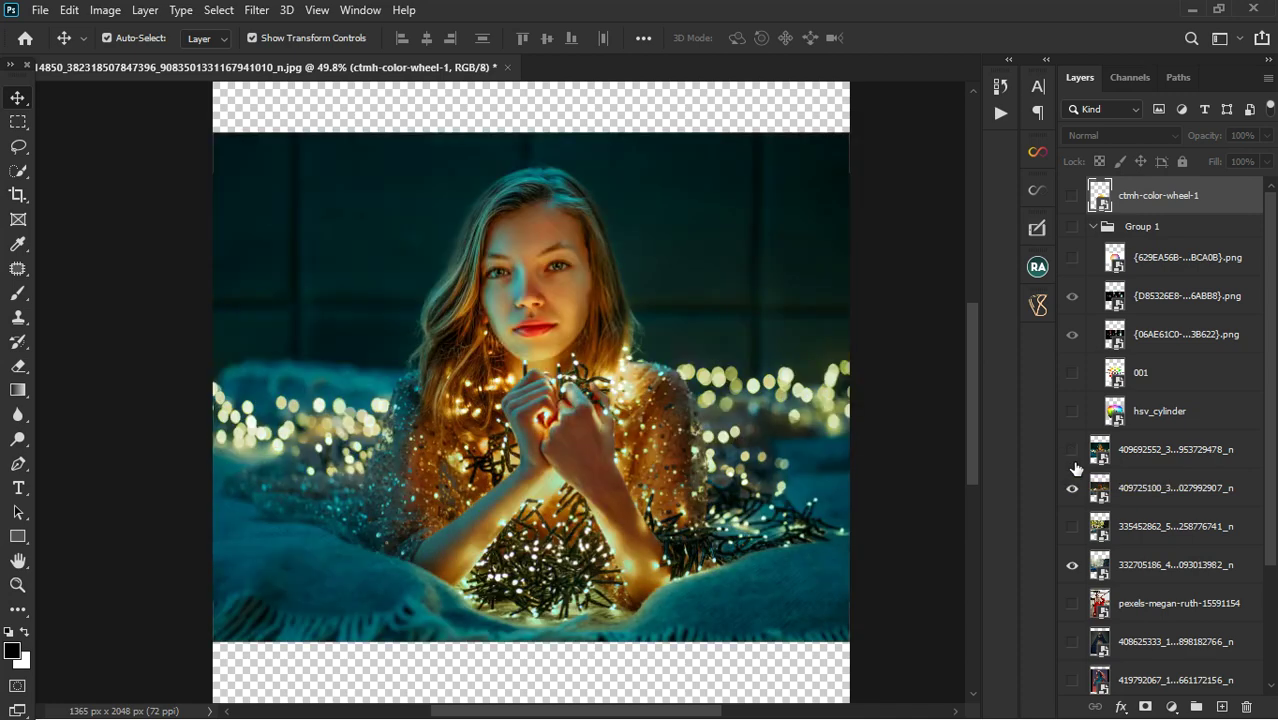
{"action": "left_click", "coordinate": [1074, 462]}
{"action": "left_click", "coordinate": [1072, 486]}
{"action": "scroll", "coordinate": [509, 448], "scroll_direction": "down", "scroll_amount": 2}
{"action": "left_click", "coordinate": [1072, 486]}
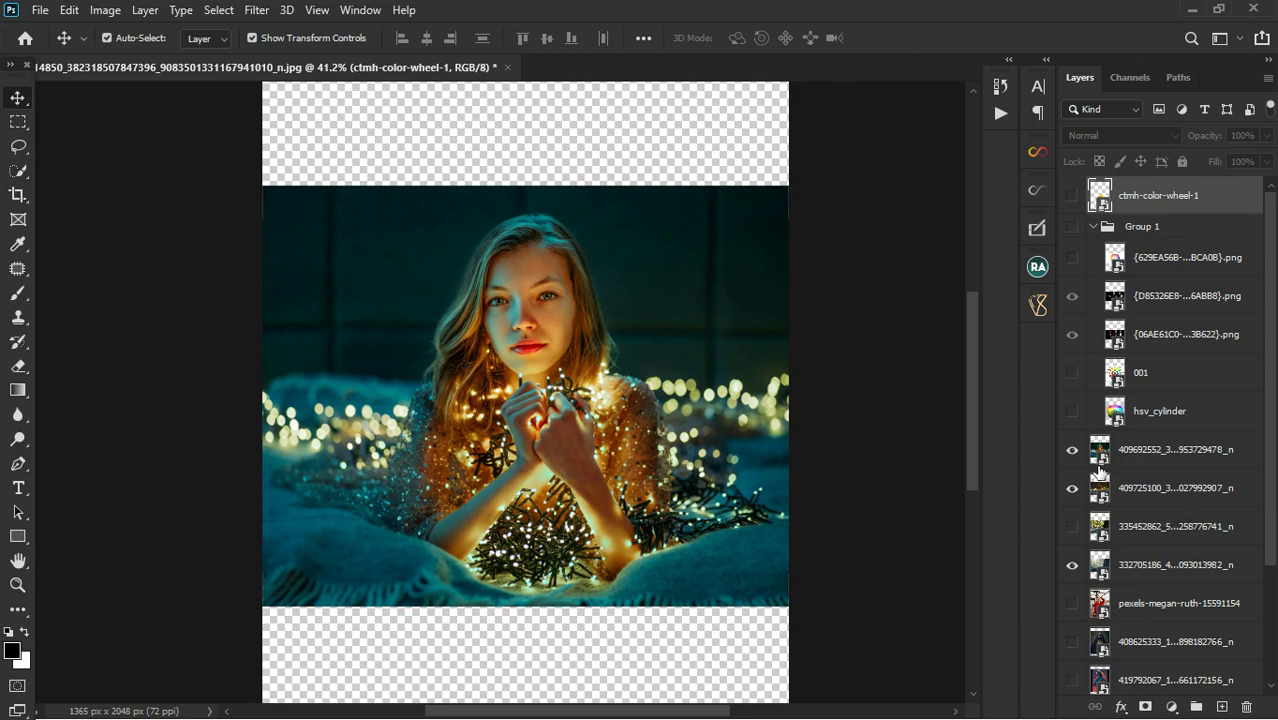
{"action": "left_click", "coordinate": [1074, 452]}
{"action": "scroll", "coordinate": [541, 266], "scroll_direction": "up", "scroll_amount": 2}
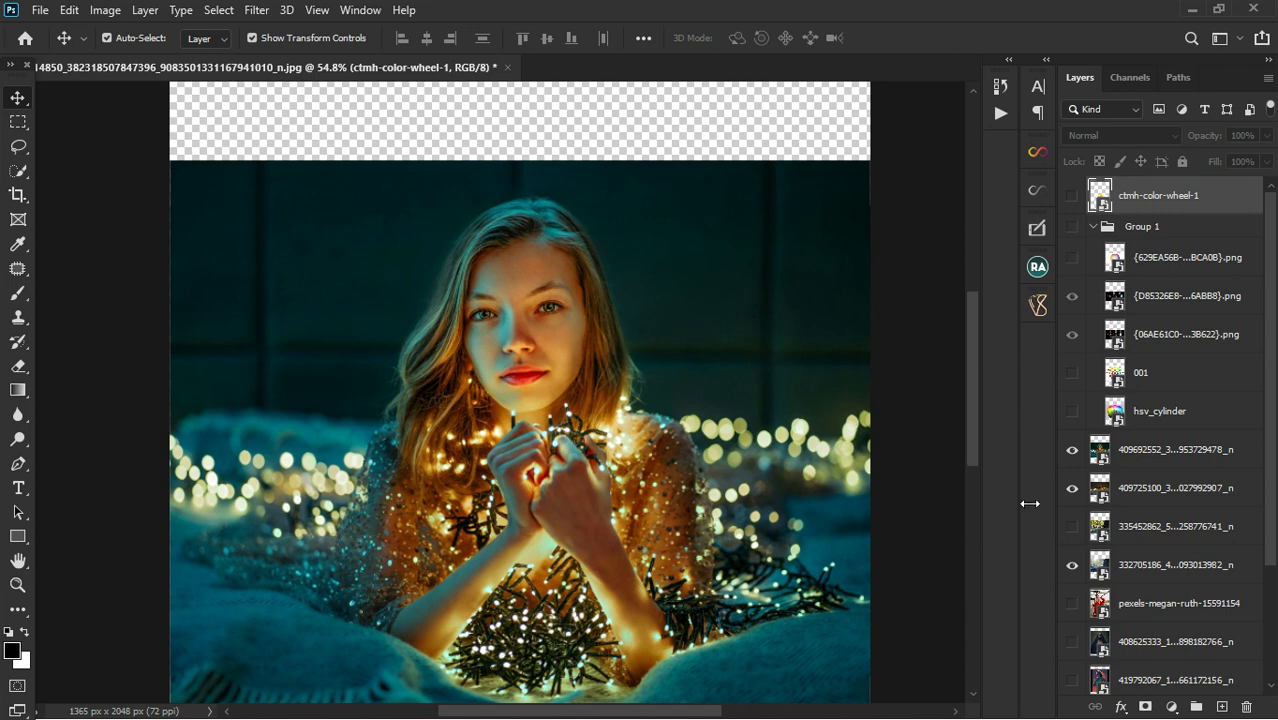
Step: Hide both fairy-light layers and the blue forest layer 332705186_4...093013982_n, and display the teal-lit portrait 419792067_1...661172156_n
{"action": "left_click", "coordinate": [1072, 451]}
{"action": "left_click", "coordinate": [1072, 488]}
{"action": "scroll", "coordinate": [1080, 500], "scroll_direction": "down", "scroll_amount": 2}
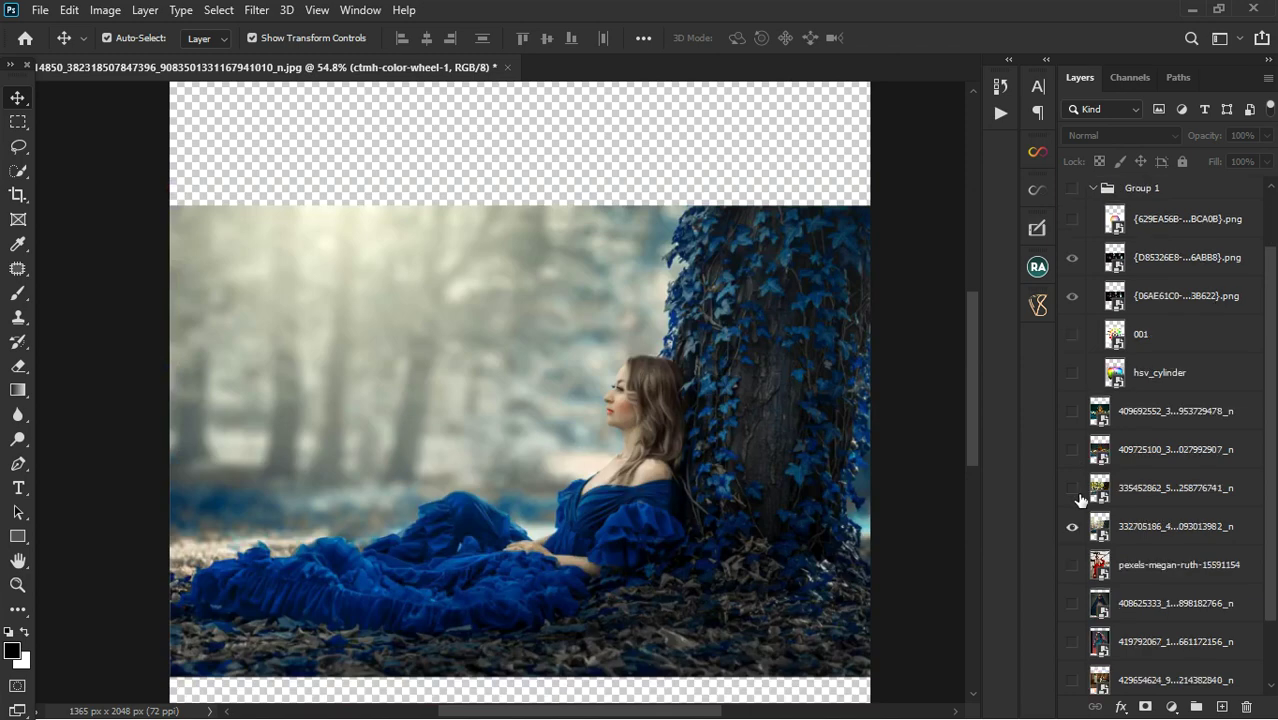
{"action": "left_click", "coordinate": [1074, 605]}
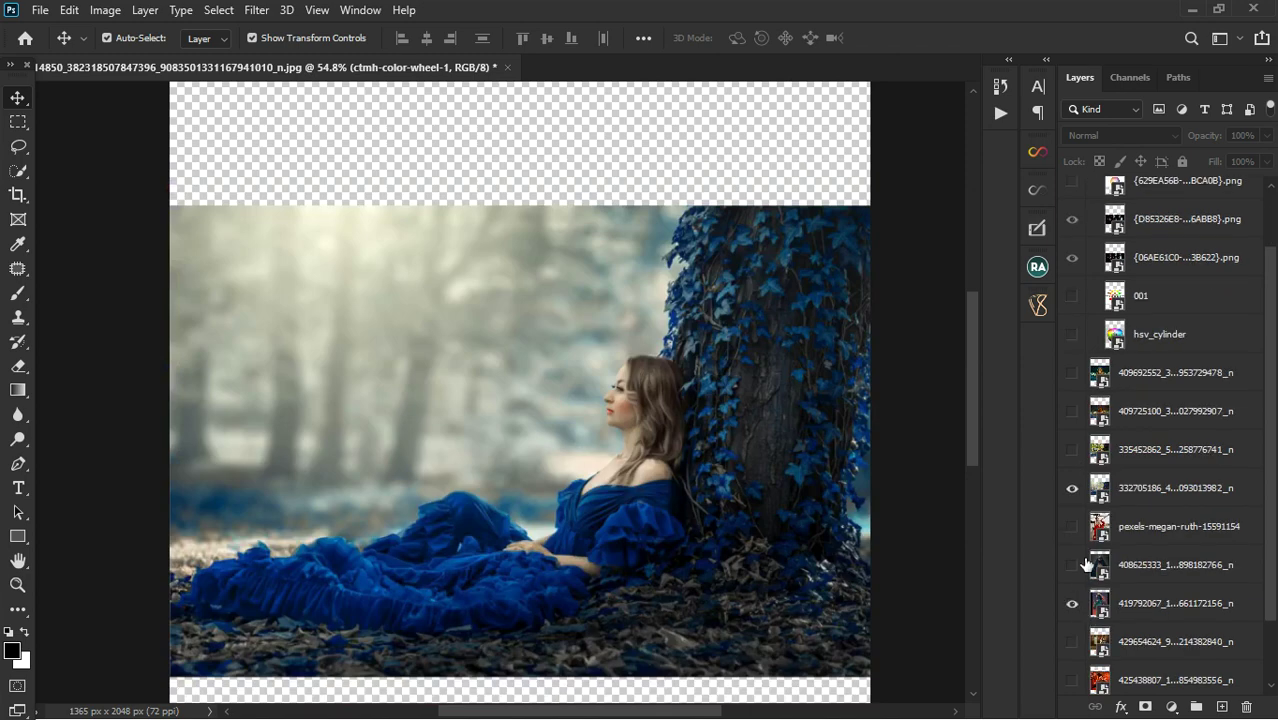
{"action": "left_click", "coordinate": [1074, 492]}
{"action": "scroll", "coordinate": [552, 370], "scroll_direction": "down", "scroll_amount": 3}
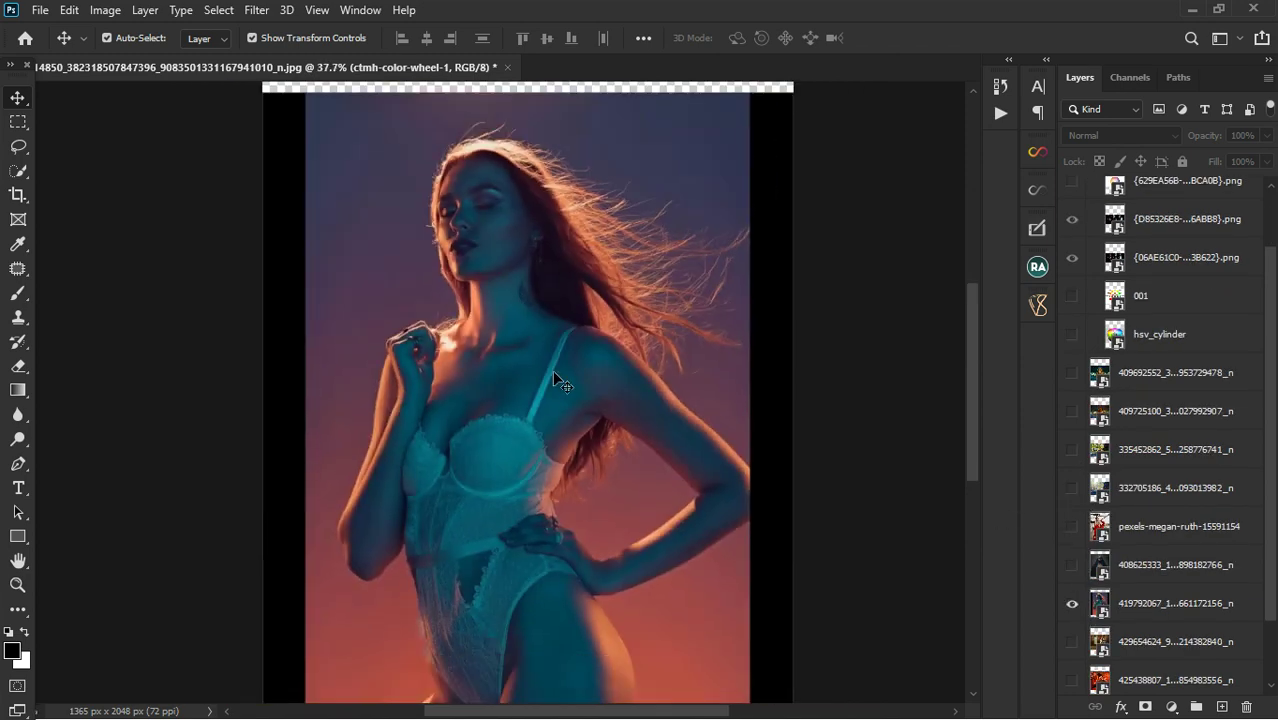
{"action": "scroll", "coordinate": [487, 232], "scroll_direction": "up", "scroll_amount": 1}
{"action": "scroll", "coordinate": [487, 232], "scroll_direction": "up", "scroll_amount": 2}
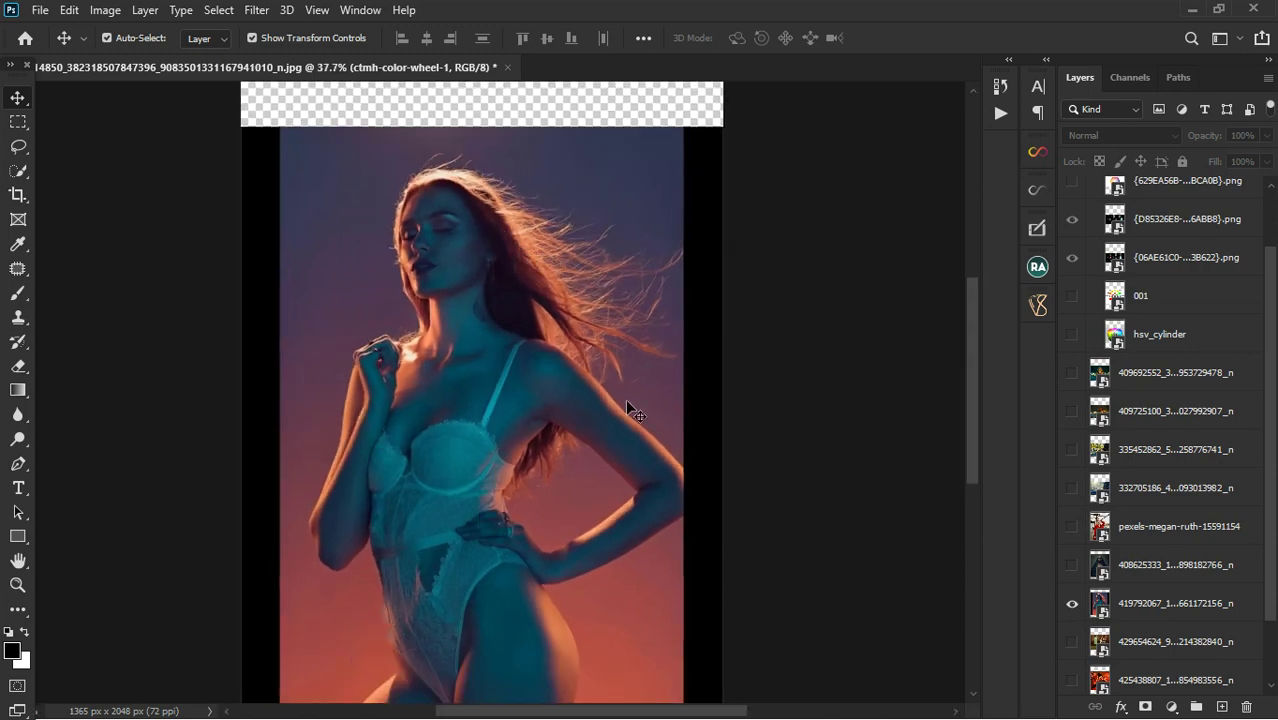
Step: Show the color wheel, place it over the teal-lit woman's torso and rotate it to -157.93°
{"action": "scroll", "coordinate": [1130, 371], "scroll_direction": "up", "scroll_amount": 1}
{"action": "left_click", "coordinate": [1072, 195]}
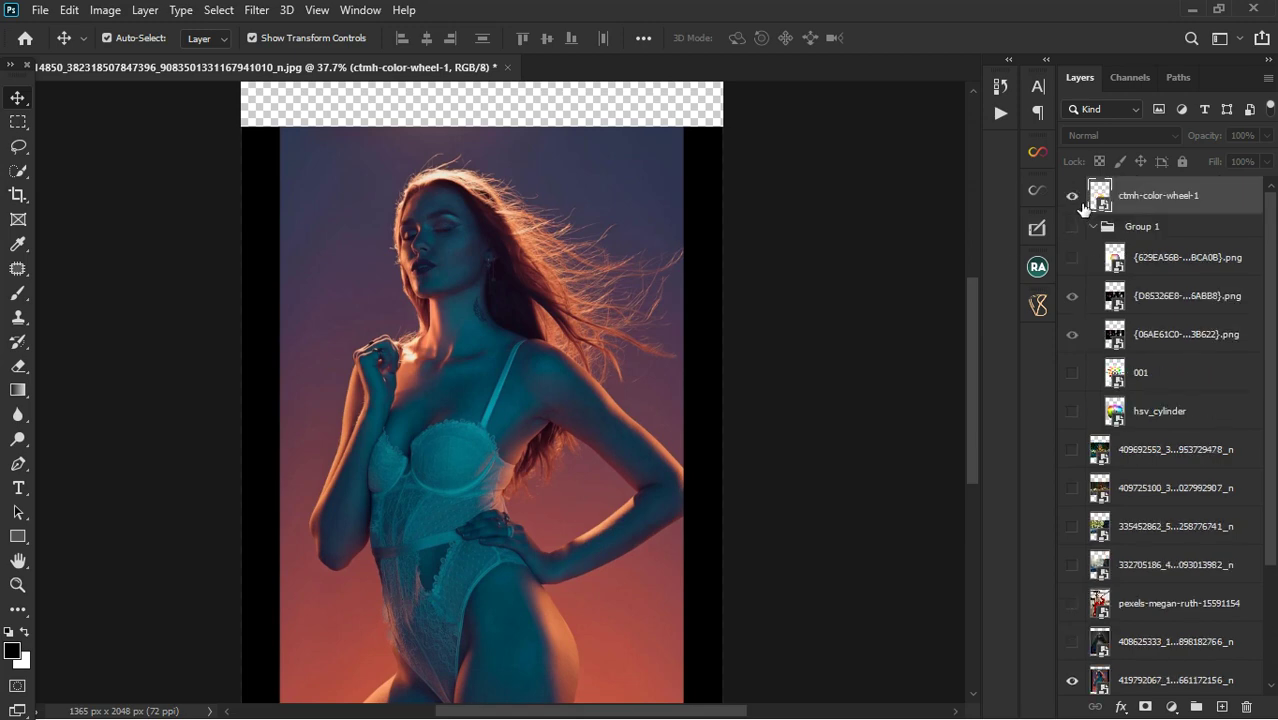
{"action": "left_click_drag", "start_coordinate": [553, 526], "coordinate": [592, 414]}
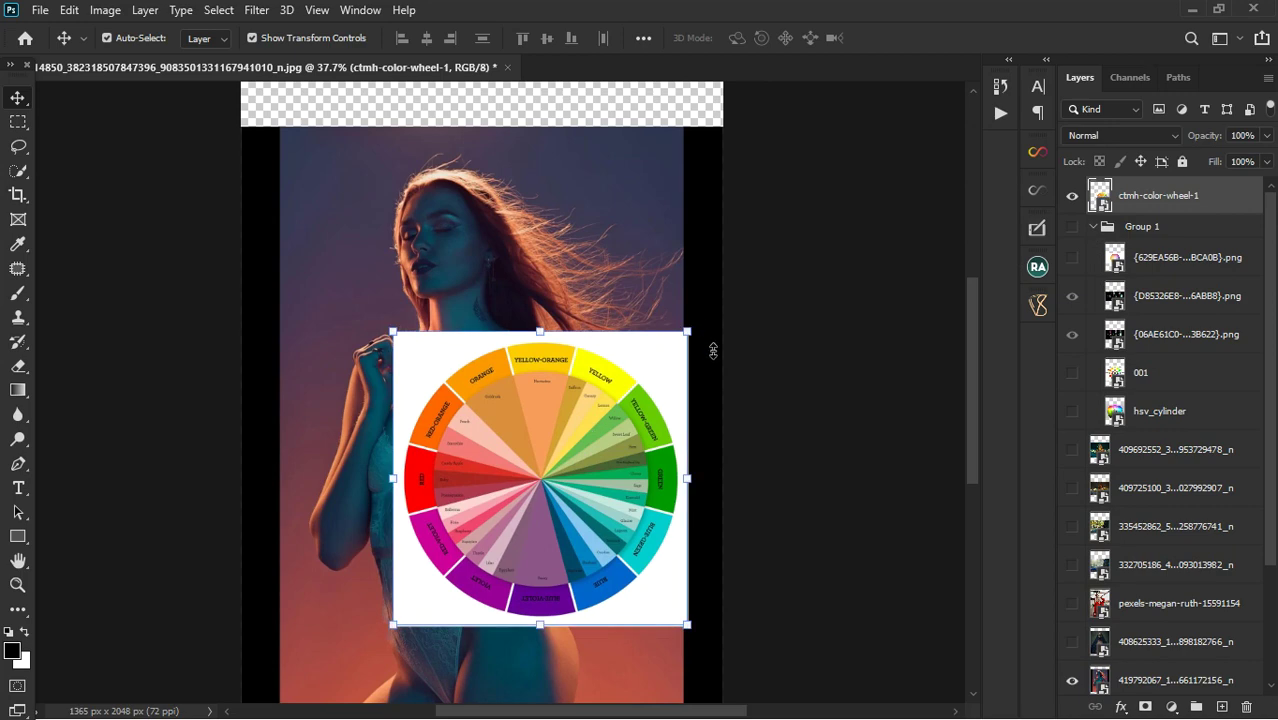
{"action": "left_click_drag", "start_coordinate": [709, 335], "coordinate": [405, 567]}
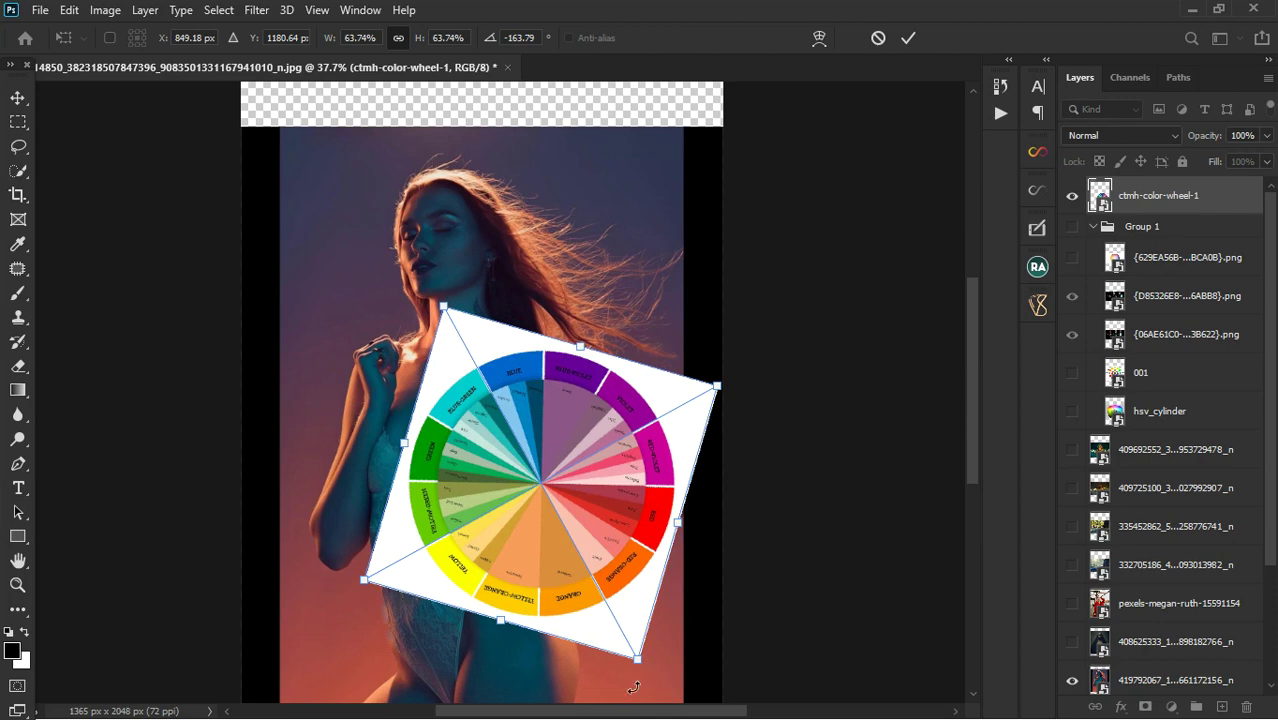
{"action": "left_click_drag", "start_coordinate": [650, 686], "coordinate": [631, 687]}
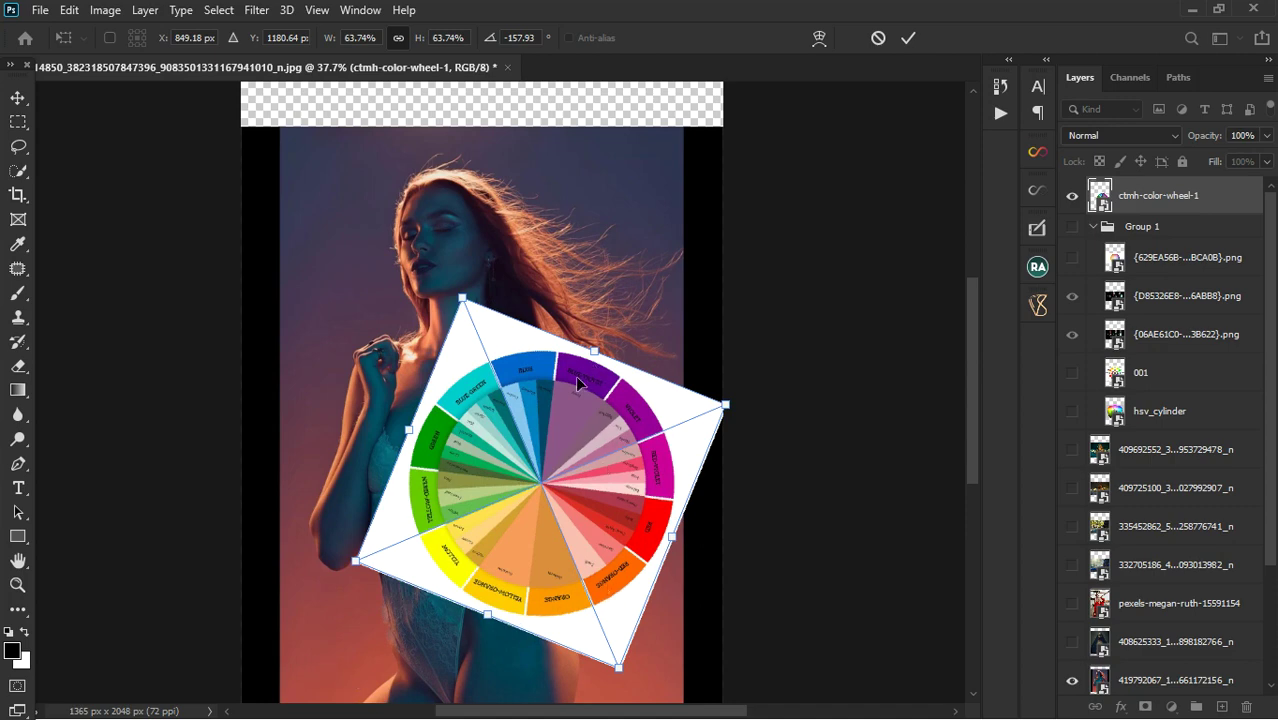
Step: Reposition the rotated color wheel around the woman's torso and compare its blue-green and orange segments with her skin and the background
{"action": "left_click_drag", "start_coordinate": [532, 497], "coordinate": [441, 462]}
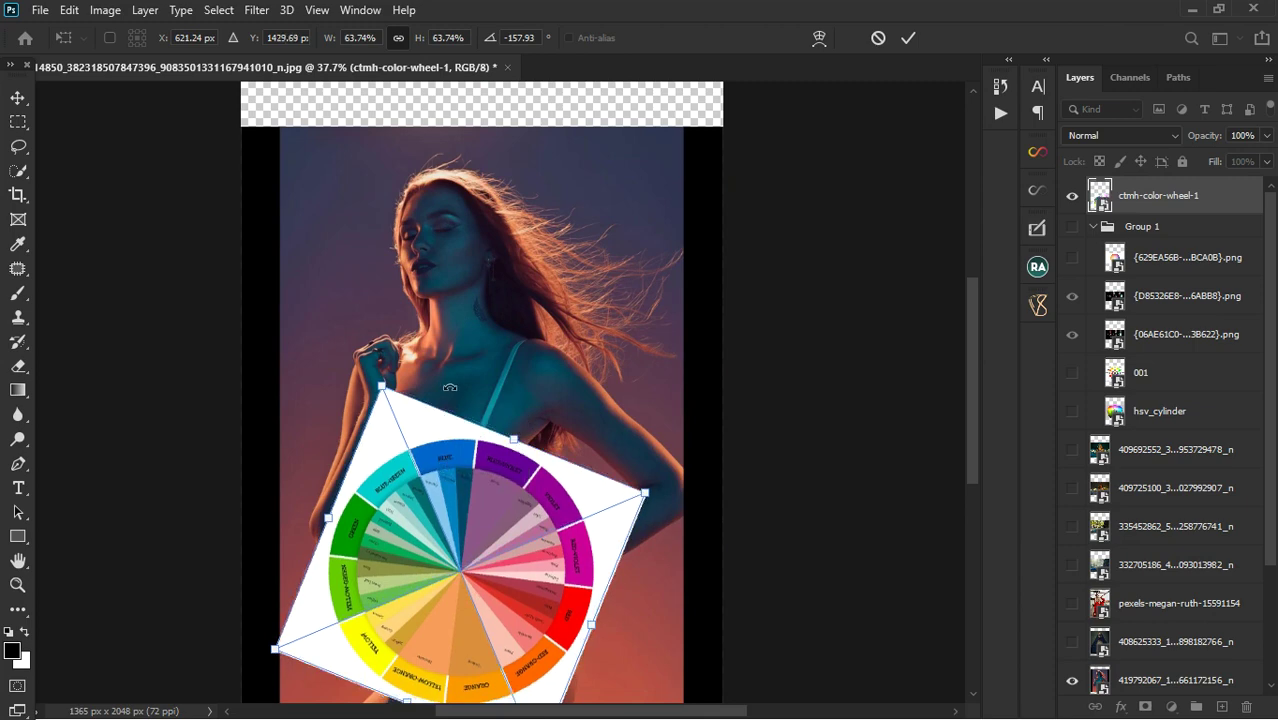
{"action": "scroll", "coordinate": [385, 490], "scroll_direction": "up", "scroll_amount": 2}
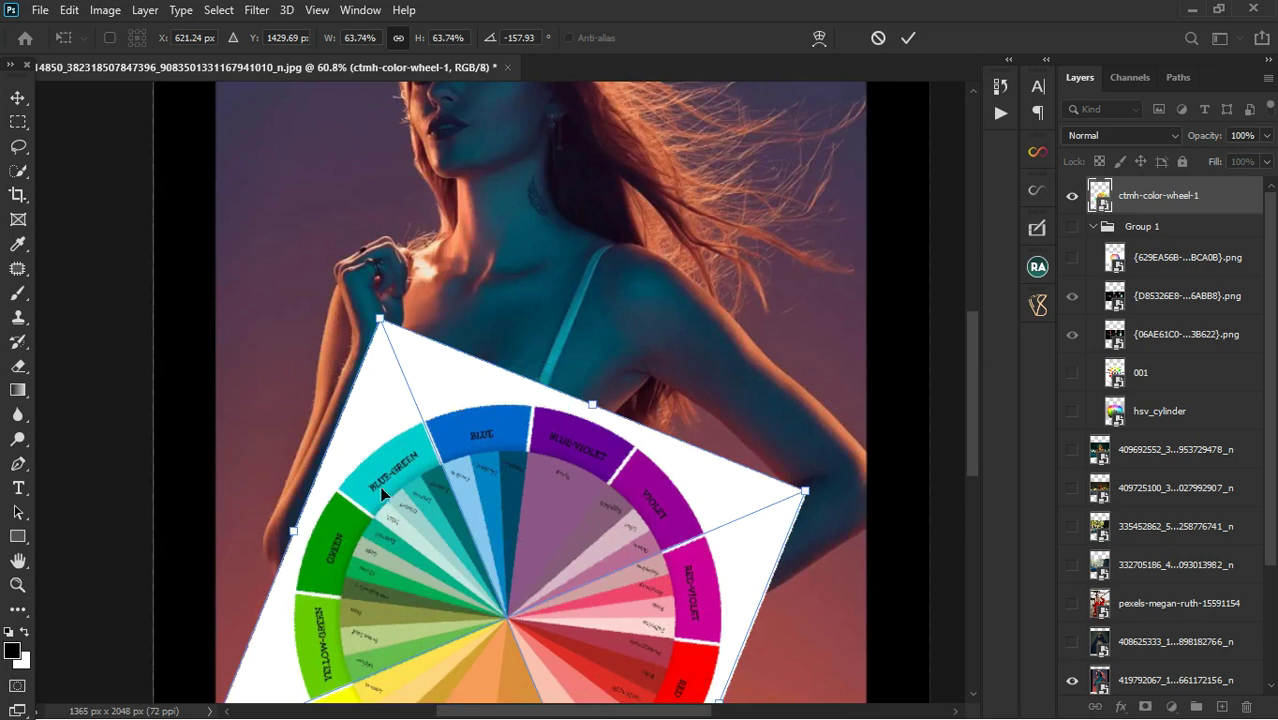
{"action": "scroll", "coordinate": [386, 493], "scroll_direction": "up", "scroll_amount": 1}
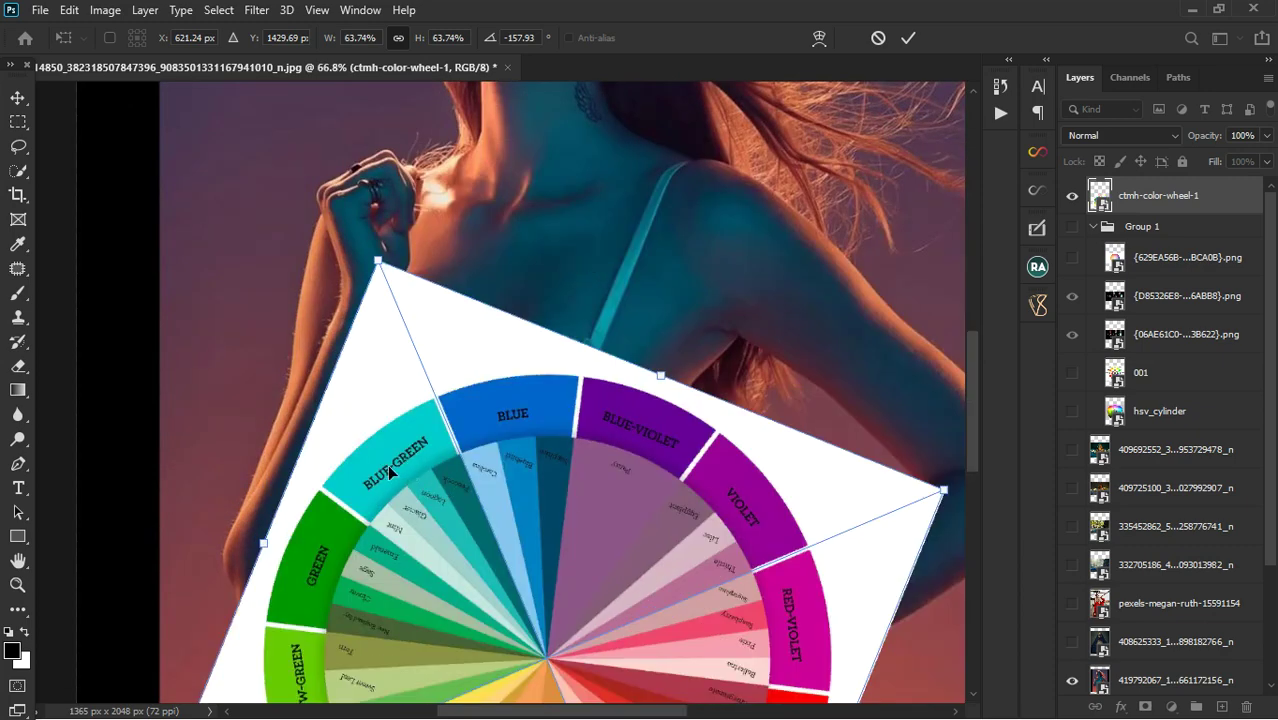
{"action": "scroll", "coordinate": [387, 464], "scroll_direction": "down", "scroll_amount": 2}
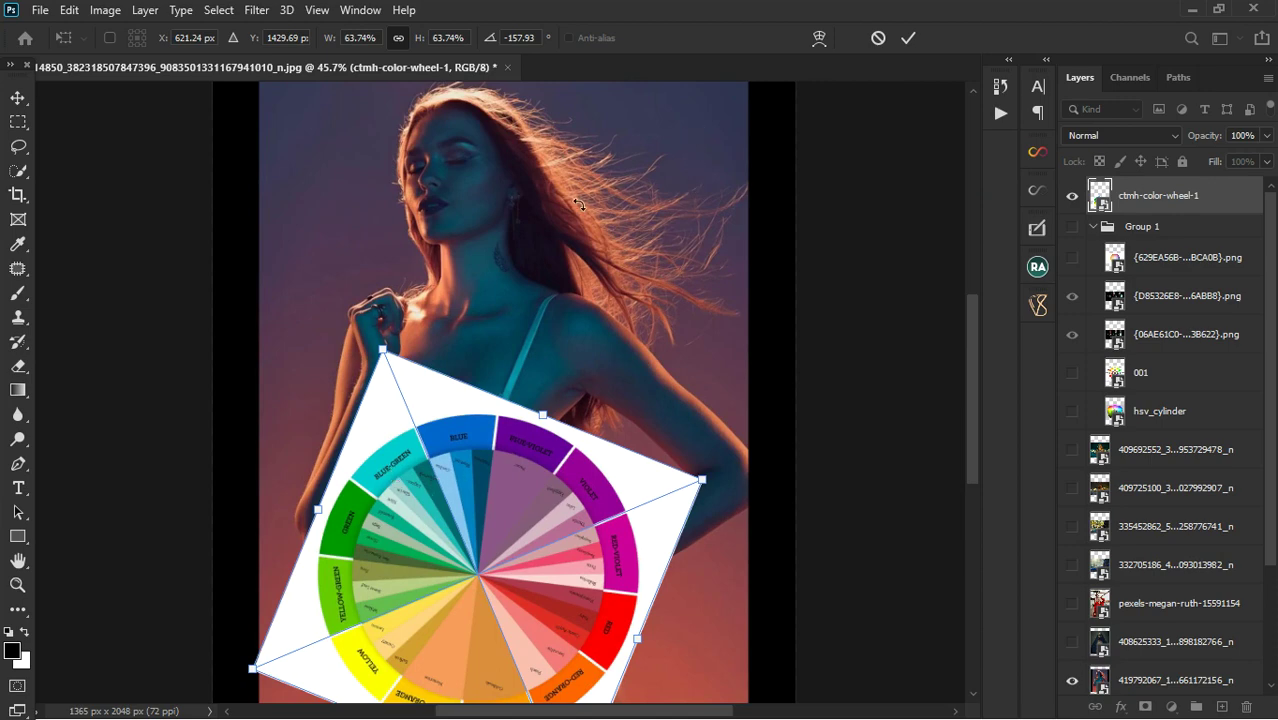
{"action": "left_click_drag", "start_coordinate": [463, 464], "coordinate": [406, 311]}
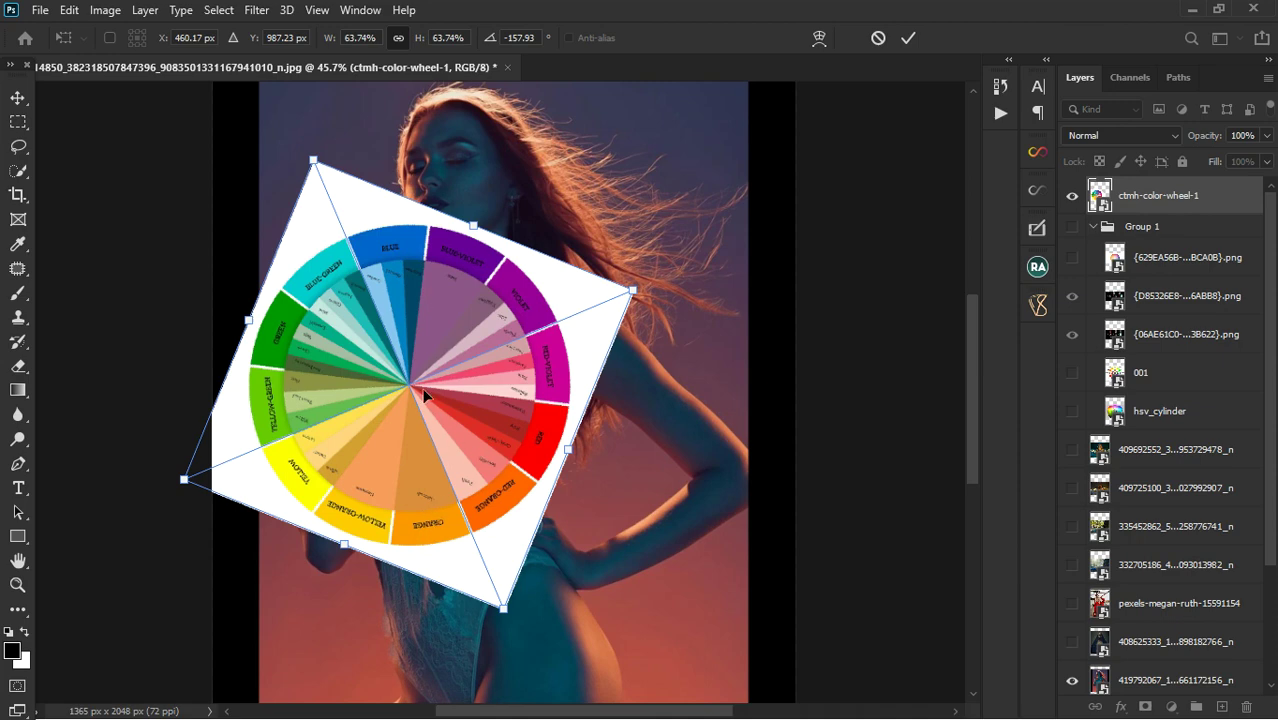
{"action": "left_click_drag", "start_coordinate": [424, 396], "coordinate": [496, 520]}
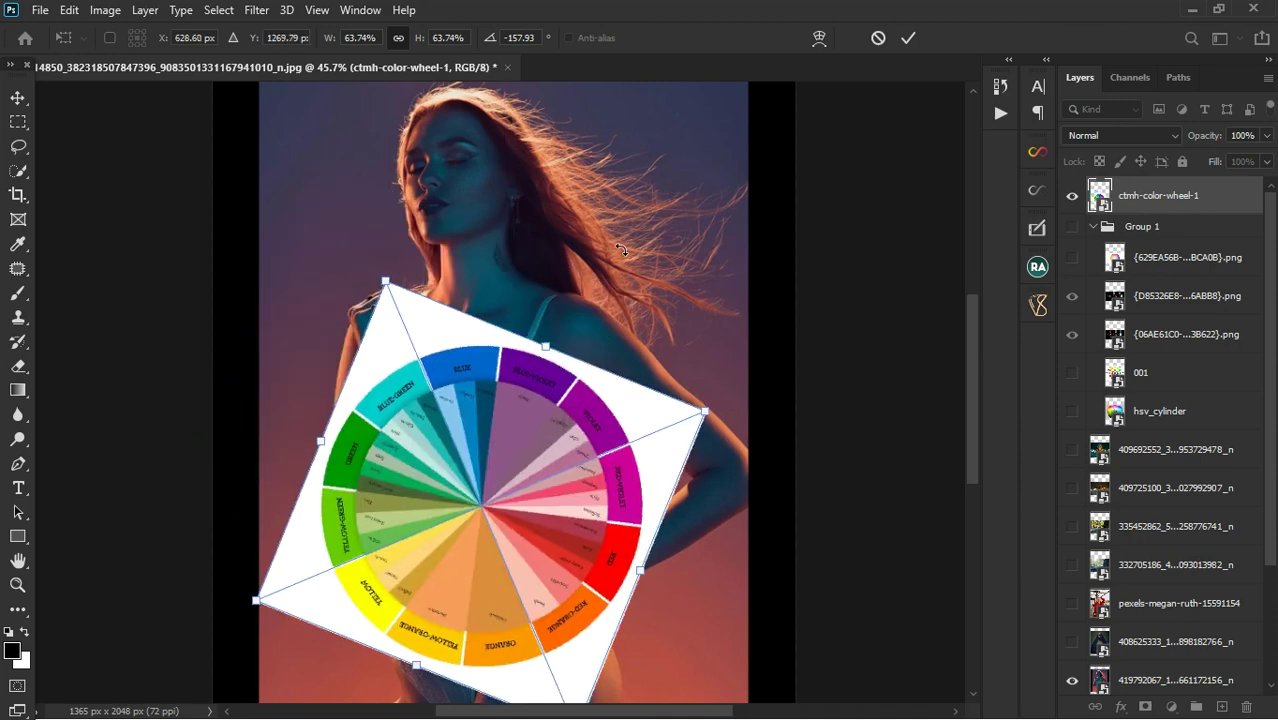
Step: Enlarge the color wheel to 77.58% and reposition it over the portrait to compare its hues with the whole photo
{"action": "key", "text": "ctrl+0"}
{"action": "left_click_drag", "start_coordinate": [455, 459], "coordinate": [448, 537]}
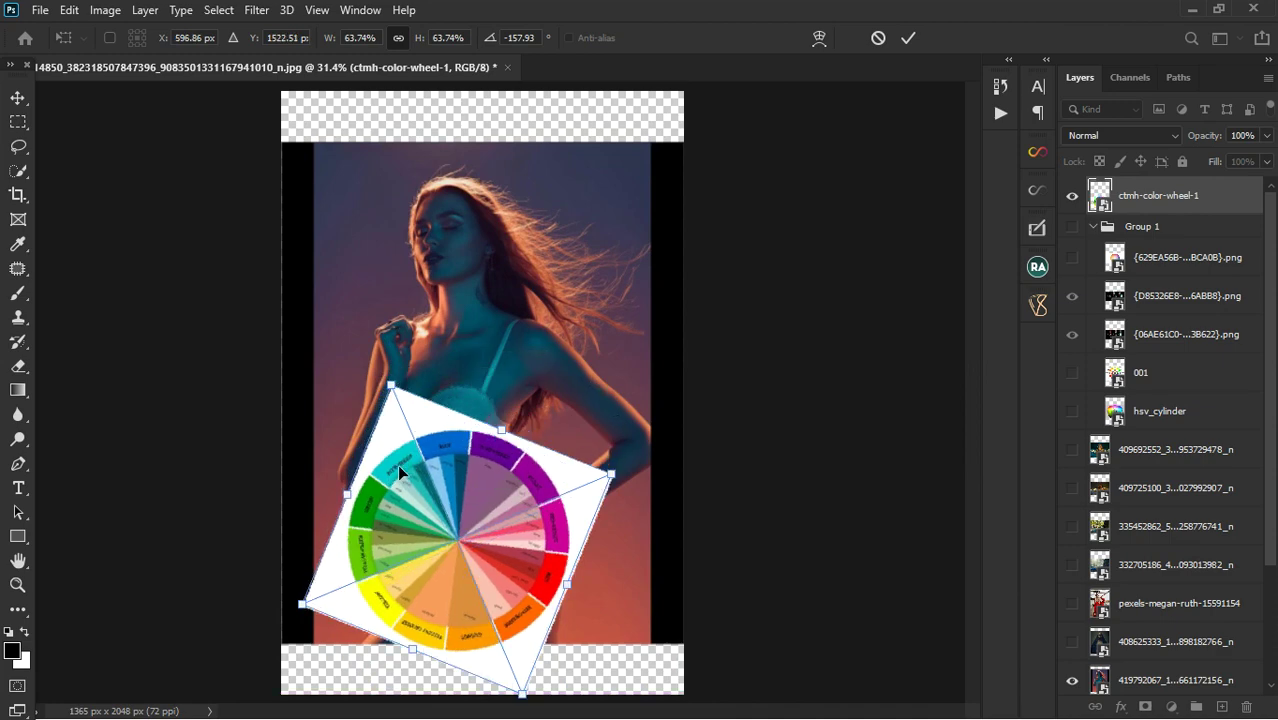
{"action": "left_click_drag", "start_coordinate": [391, 385], "coordinate": [365, 328]}
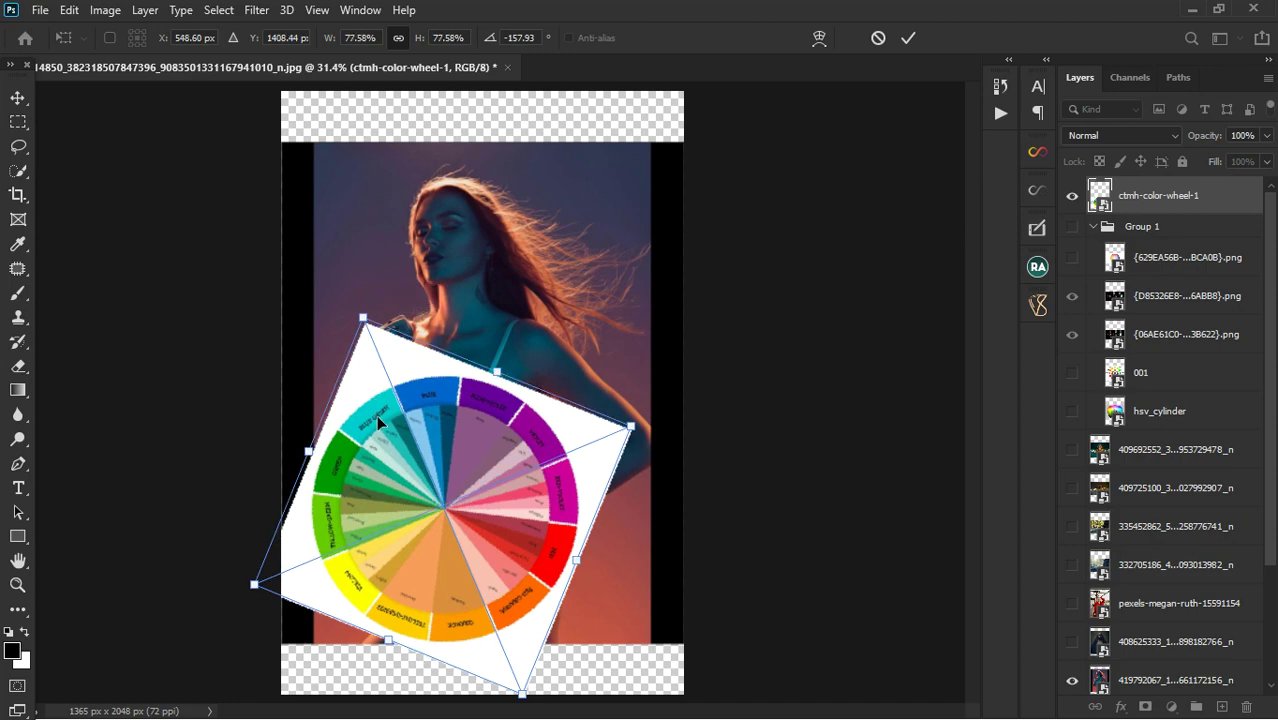
{"action": "left_click_drag", "start_coordinate": [376, 415], "coordinate": [345, 358]}
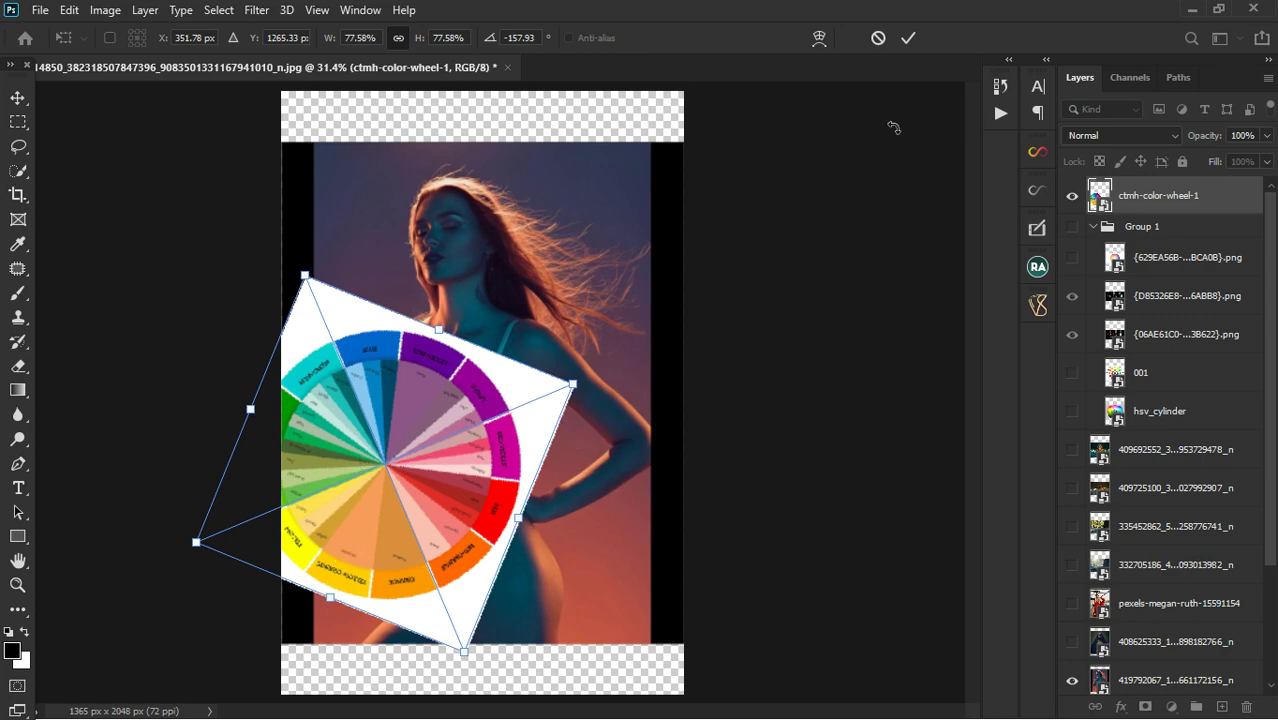
{"action": "left_click_drag", "start_coordinate": [511, 430], "coordinate": [621, 398]}
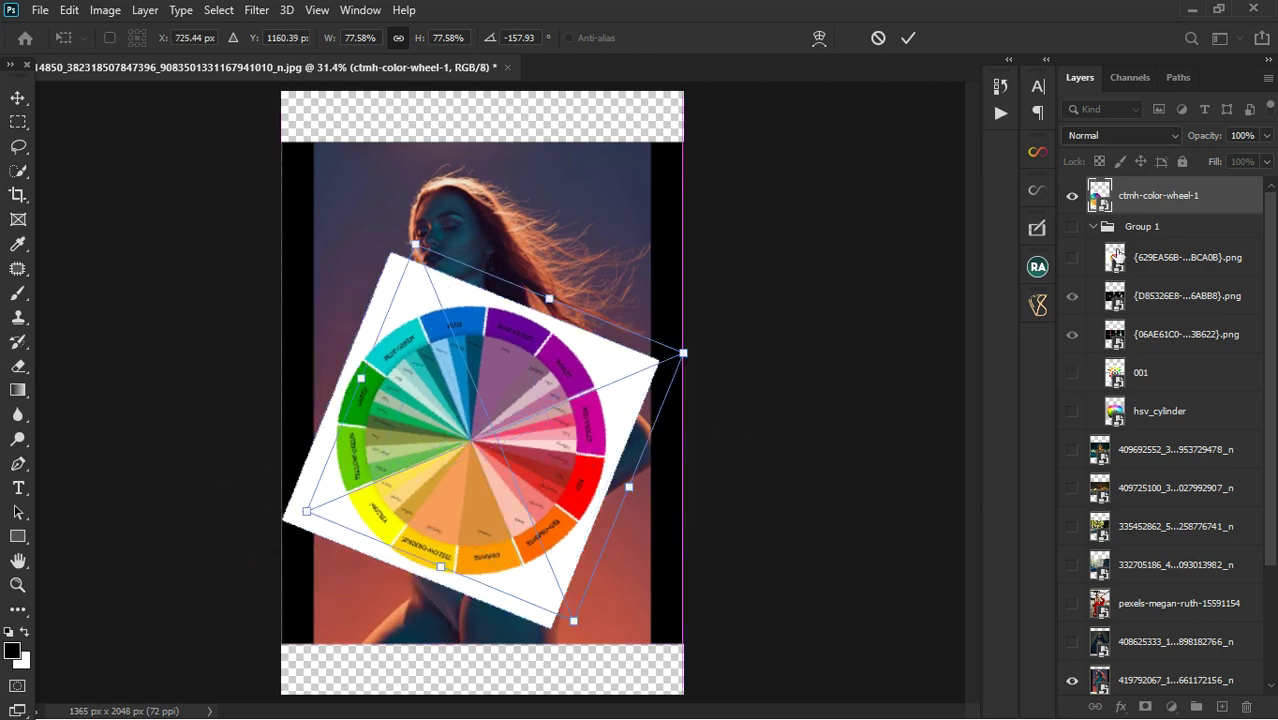
Step: Hide the color wheel and the teal-lit portrait, and display the green door photo 429654624_9...214382840_n for examination
{"action": "left_click", "coordinate": [1072, 196]}
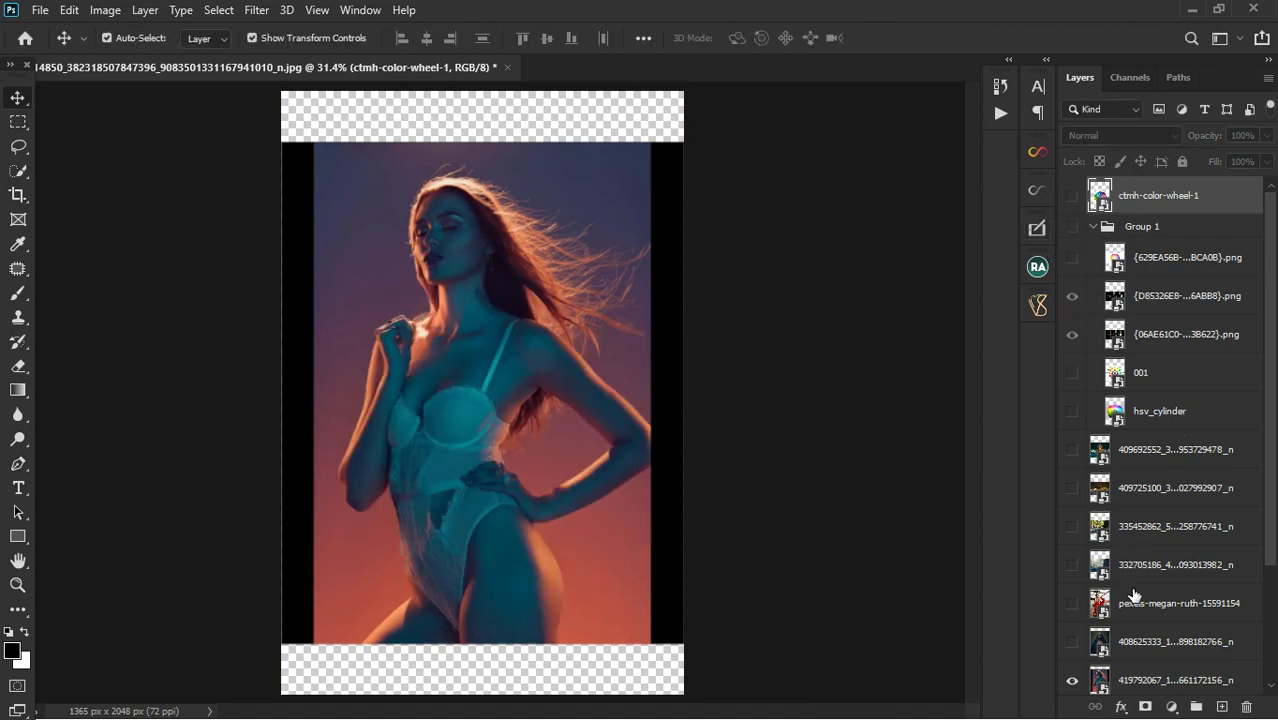
{"action": "scroll", "coordinate": [1128, 598], "scroll_direction": "down", "scroll_amount": 3}
{"action": "left_click", "coordinate": [1074, 564]}
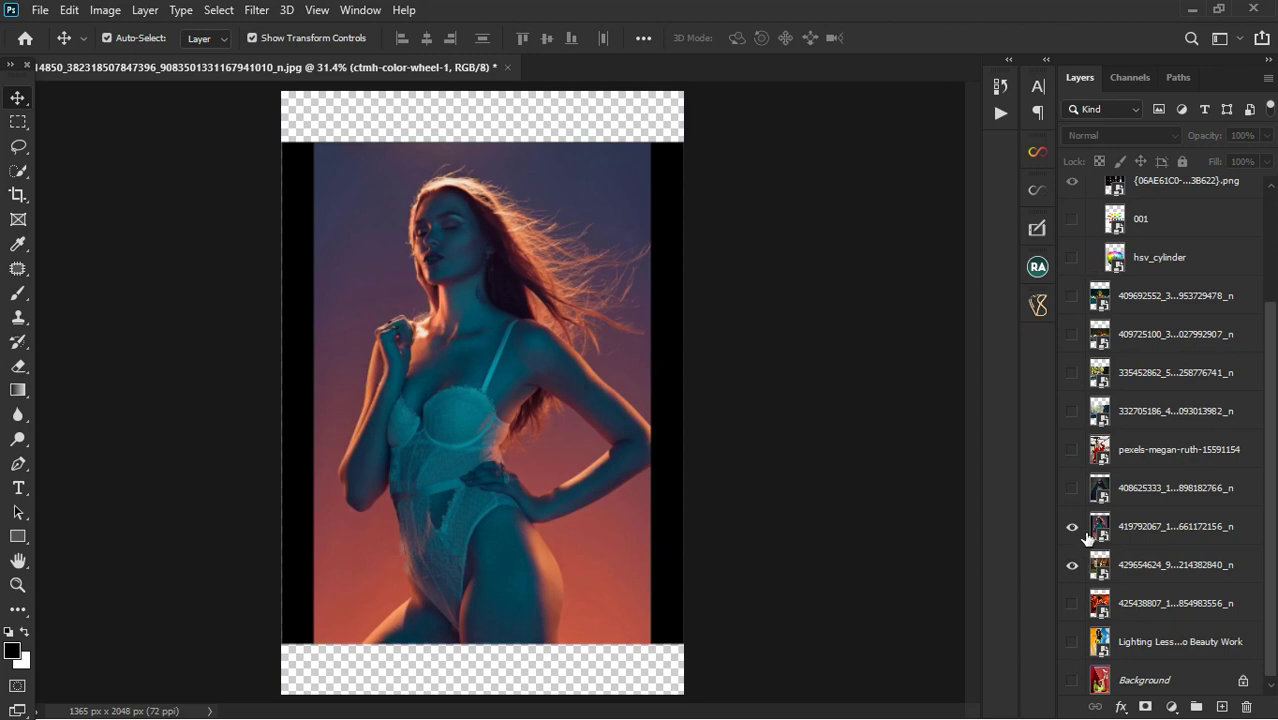
{"action": "left_click", "coordinate": [1074, 527]}
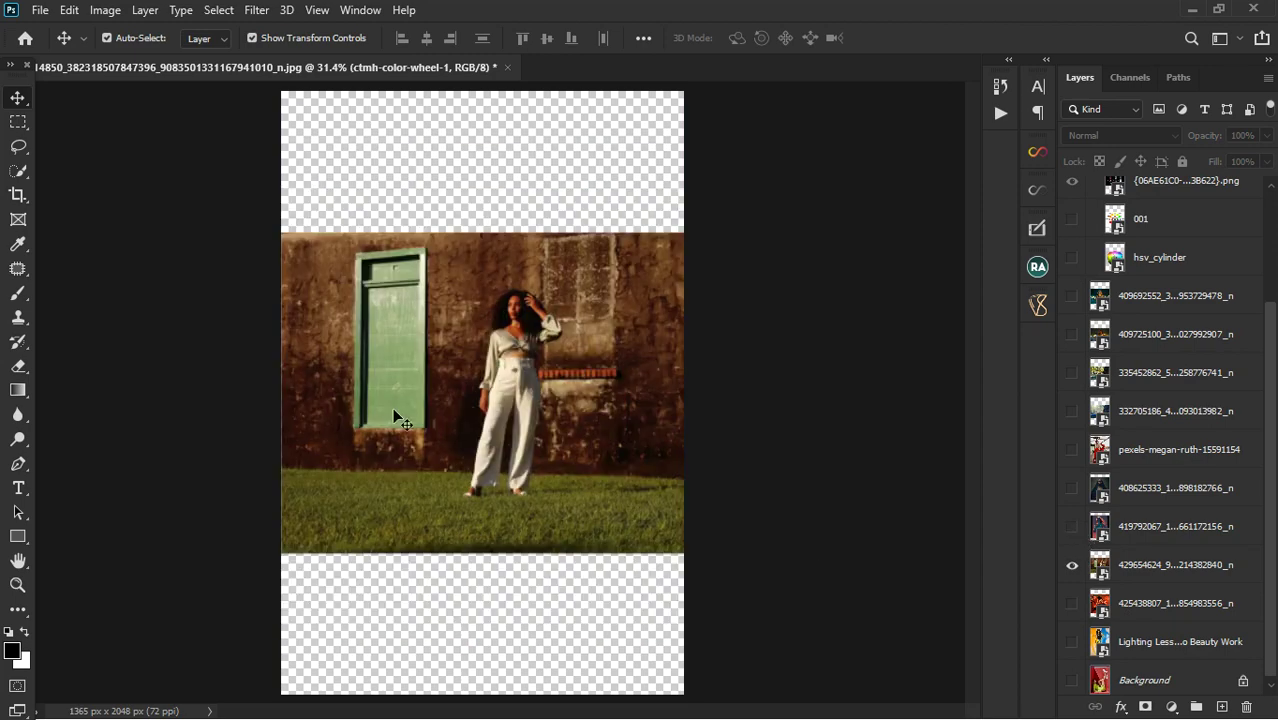
{"action": "scroll", "coordinate": [393, 410], "scroll_direction": "up", "scroll_amount": 3}
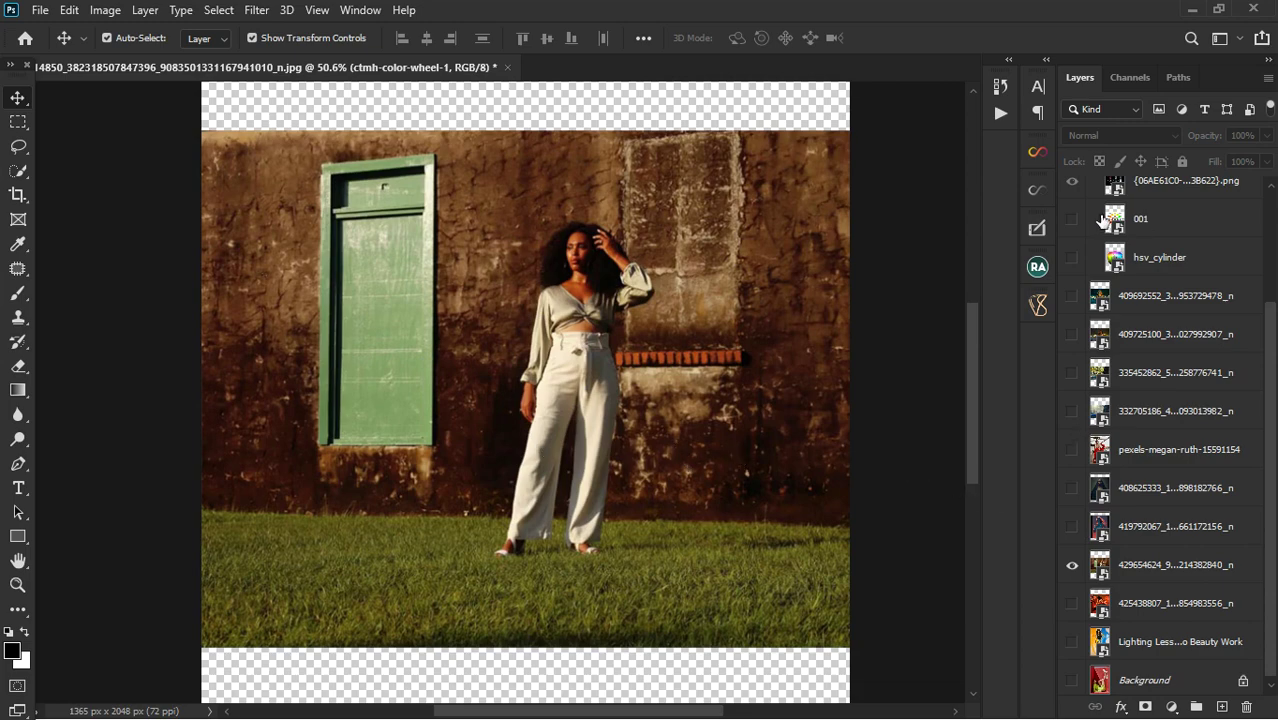
Step: Show the color wheel again and move it over the green door side of the photo, uncovering the woman's face
{"action": "scroll", "coordinate": [1098, 220], "scroll_direction": "up", "scroll_amount": 1}
{"action": "scroll", "coordinate": [1098, 220], "scroll_direction": "up", "scroll_amount": 2}
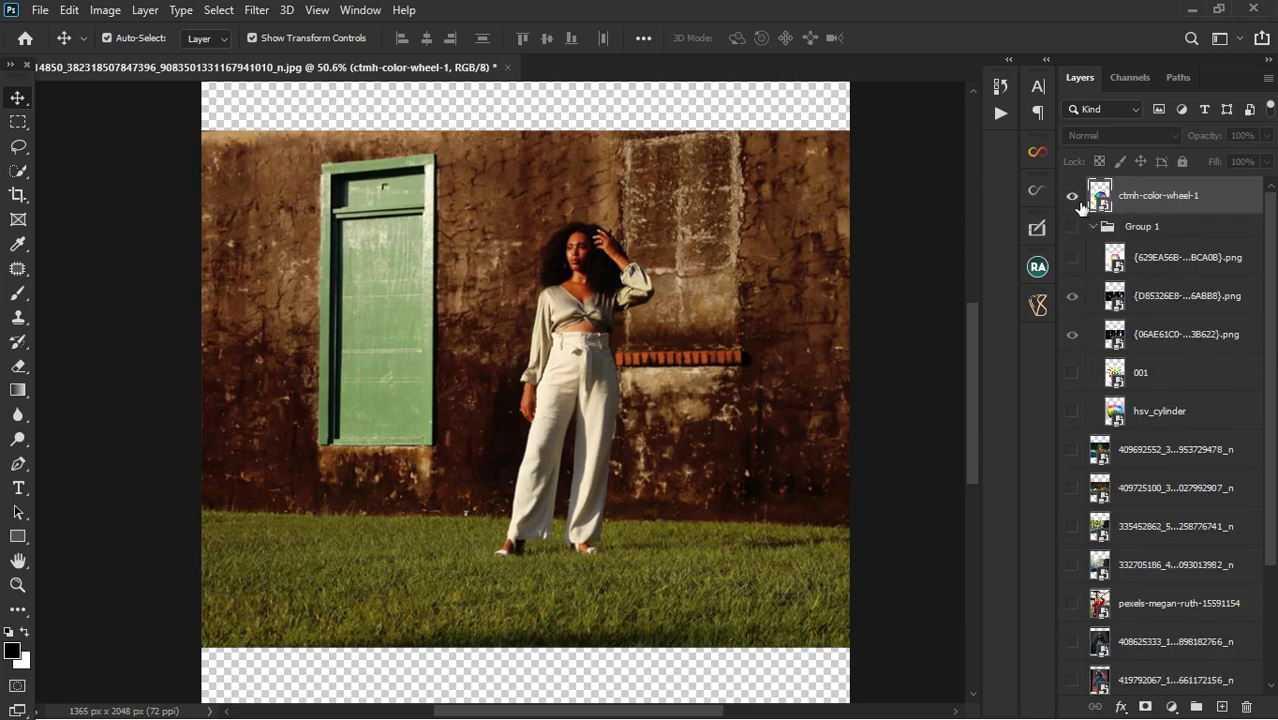
{"action": "left_click", "coordinate": [1080, 205]}
{"action": "left_click", "coordinate": [1072, 196]}
{"action": "left_click_drag", "start_coordinate": [636, 333], "coordinate": [388, 354]}
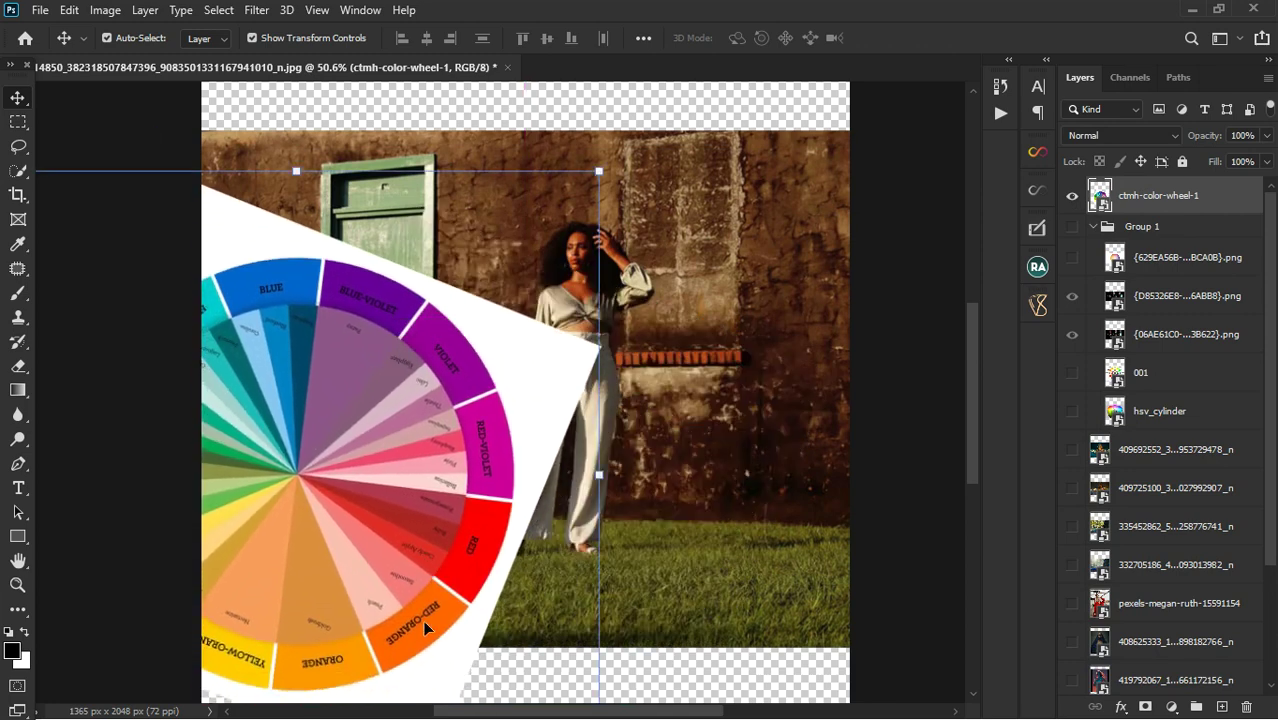
Step: Reposition the color wheel across the green door photo to compare its segments with the door, wall and grass
{"action": "left_click_drag", "start_coordinate": [397, 516], "coordinate": [668, 508]}
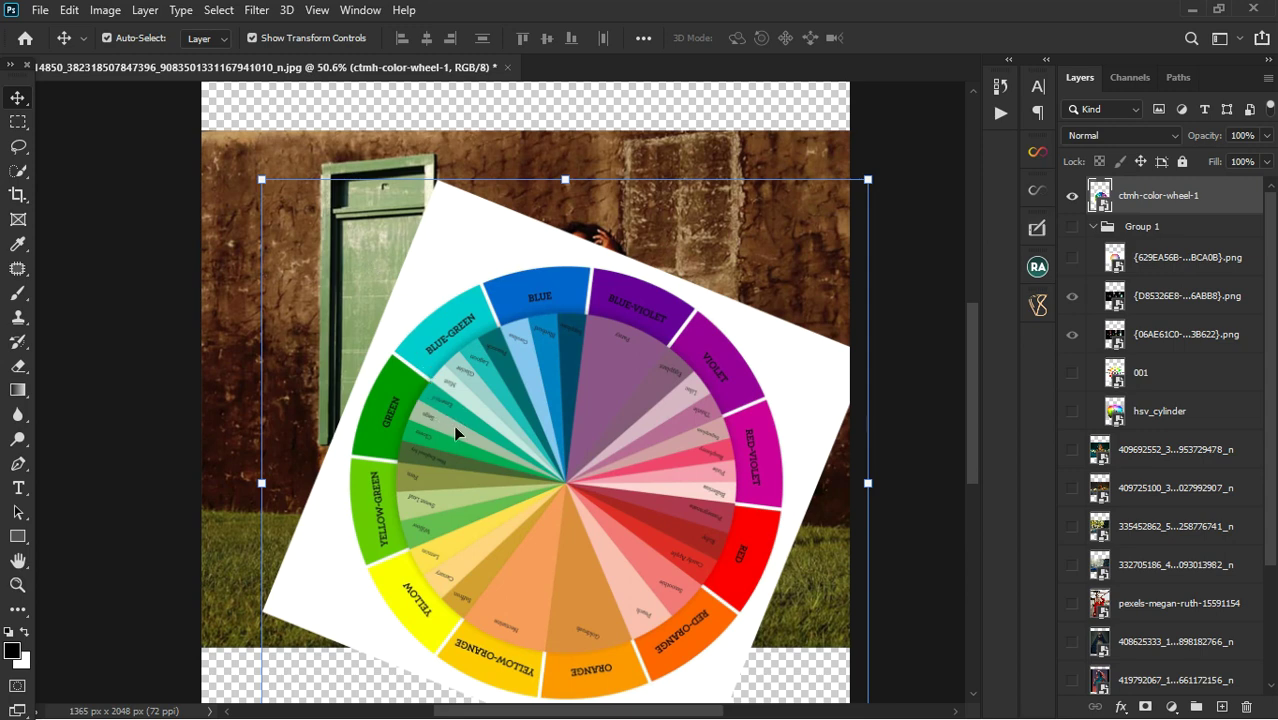
{"action": "left_click_drag", "start_coordinate": [575, 458], "coordinate": [451, 474]}
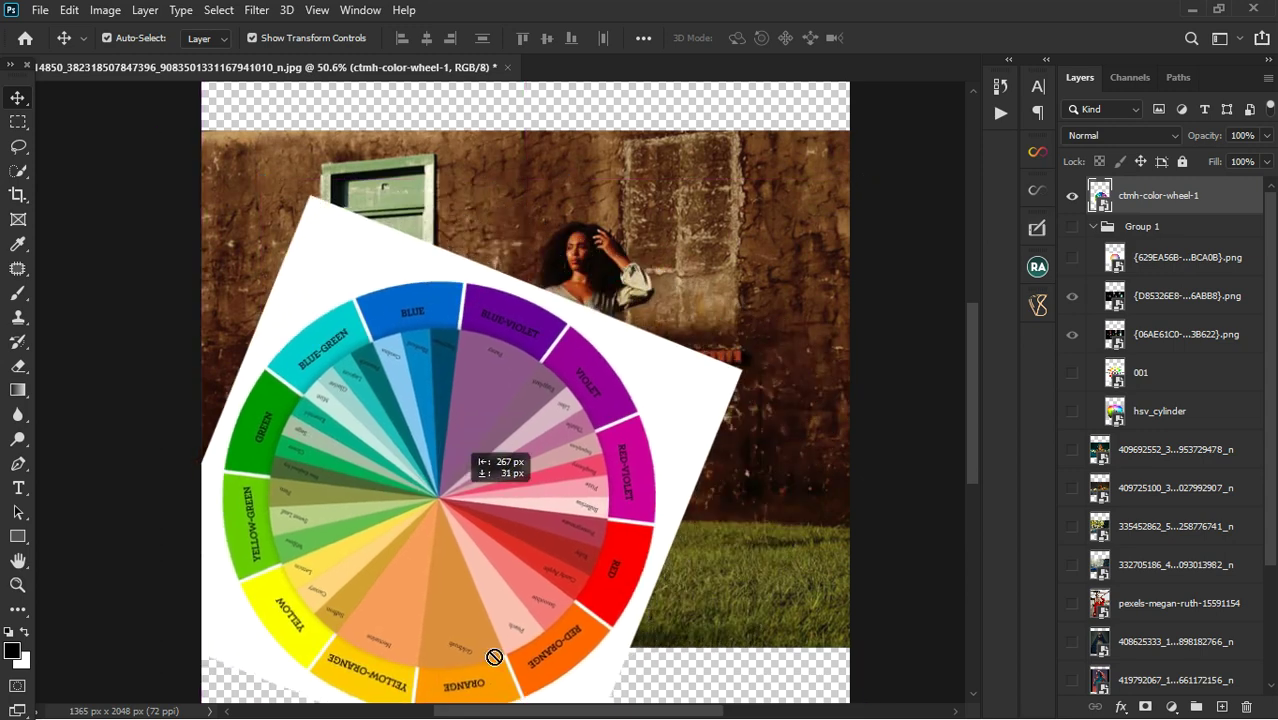
{"action": "left_click_drag", "start_coordinate": [494, 657], "coordinate": [494, 657]}
{"action": "left_click_drag", "start_coordinate": [513, 543], "coordinate": [651, 386]}
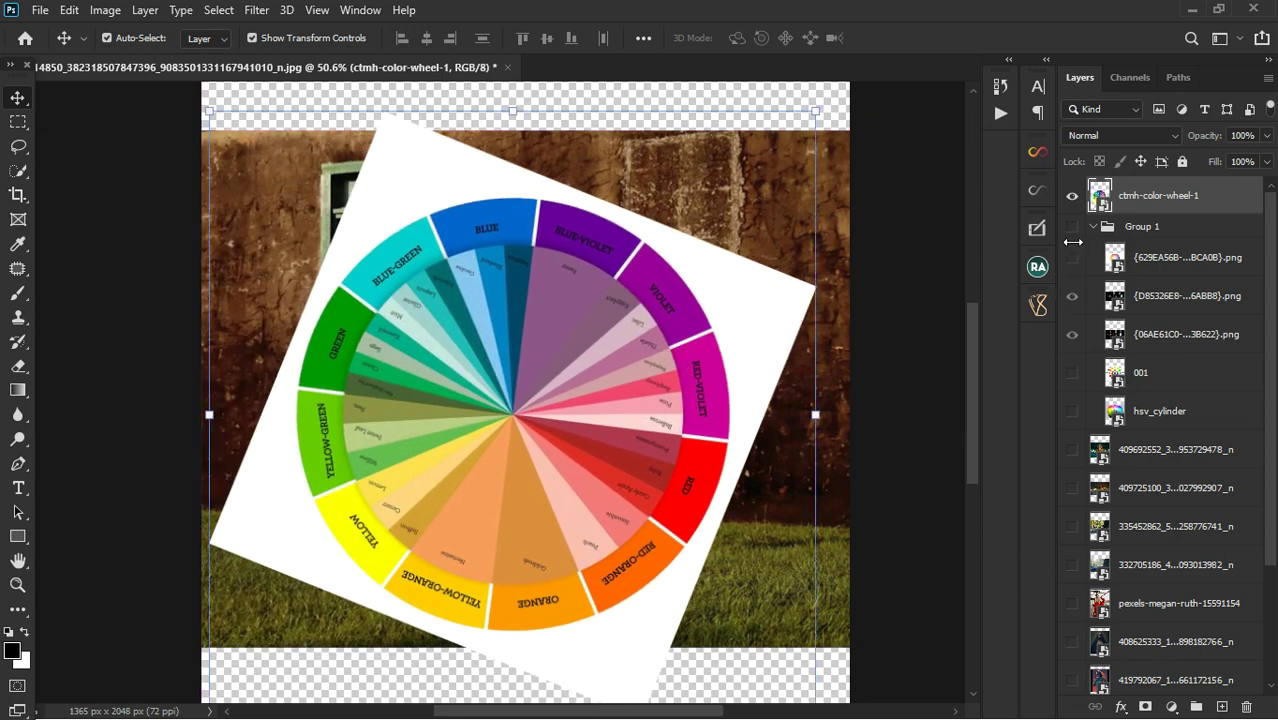
Step: Toggle the color wheel off and on over the green door photo, and move it down to uncover the woman's face
{"action": "left_click", "coordinate": [1072, 196]}
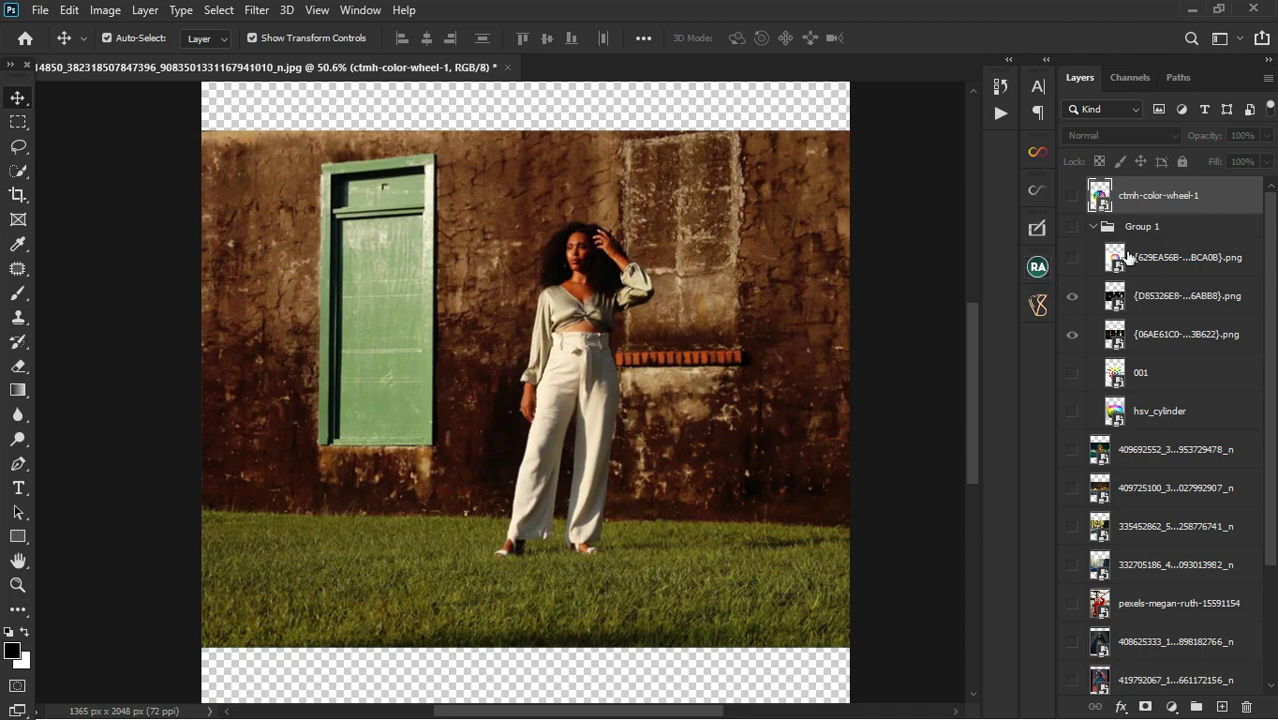
{"action": "left_click", "coordinate": [1074, 200]}
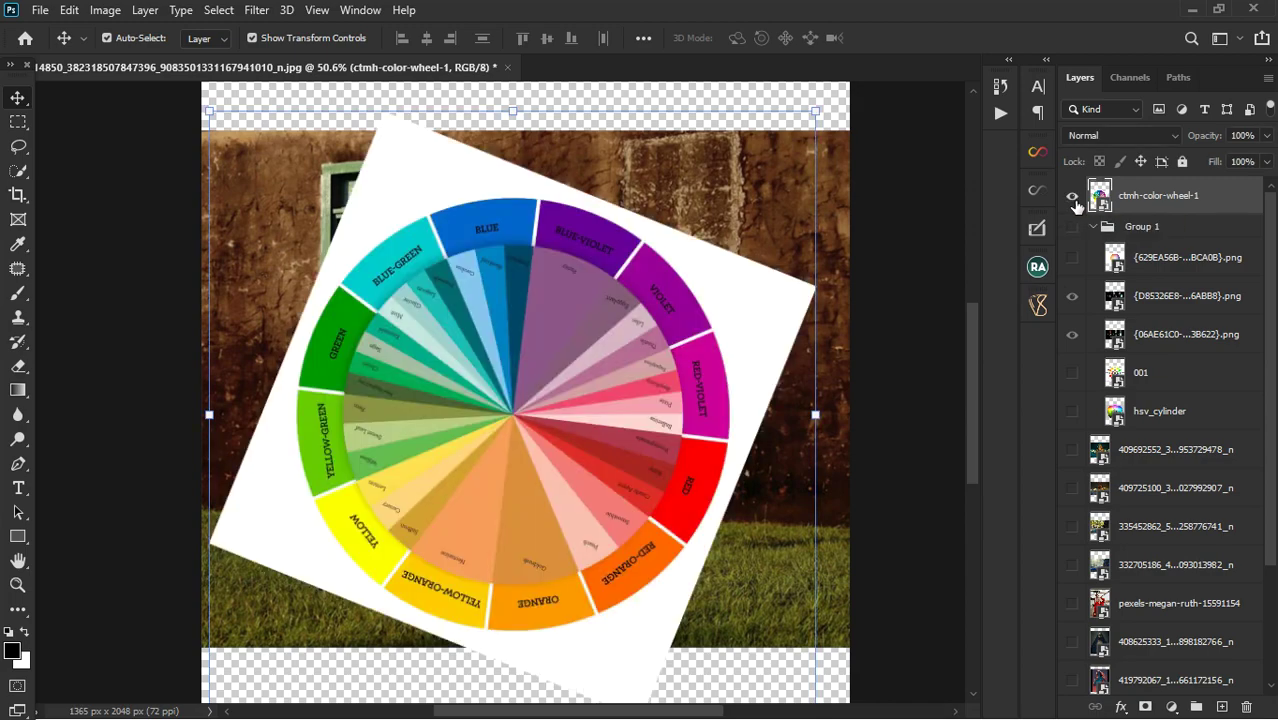
{"action": "left_click_drag", "start_coordinate": [533, 400], "coordinate": [533, 542]}
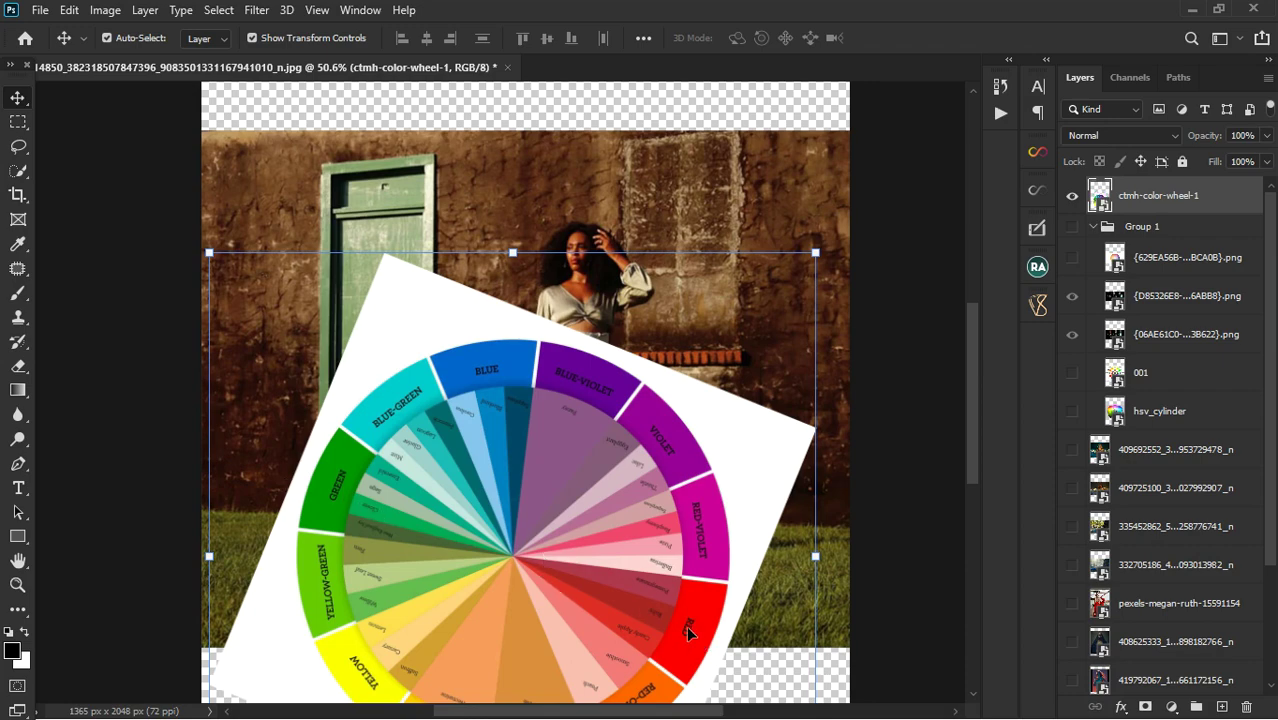
Step: Hide the color wheel and examine the woman, green door and brown wall up close and as a whole
{"action": "left_click", "coordinate": [1076, 198]}
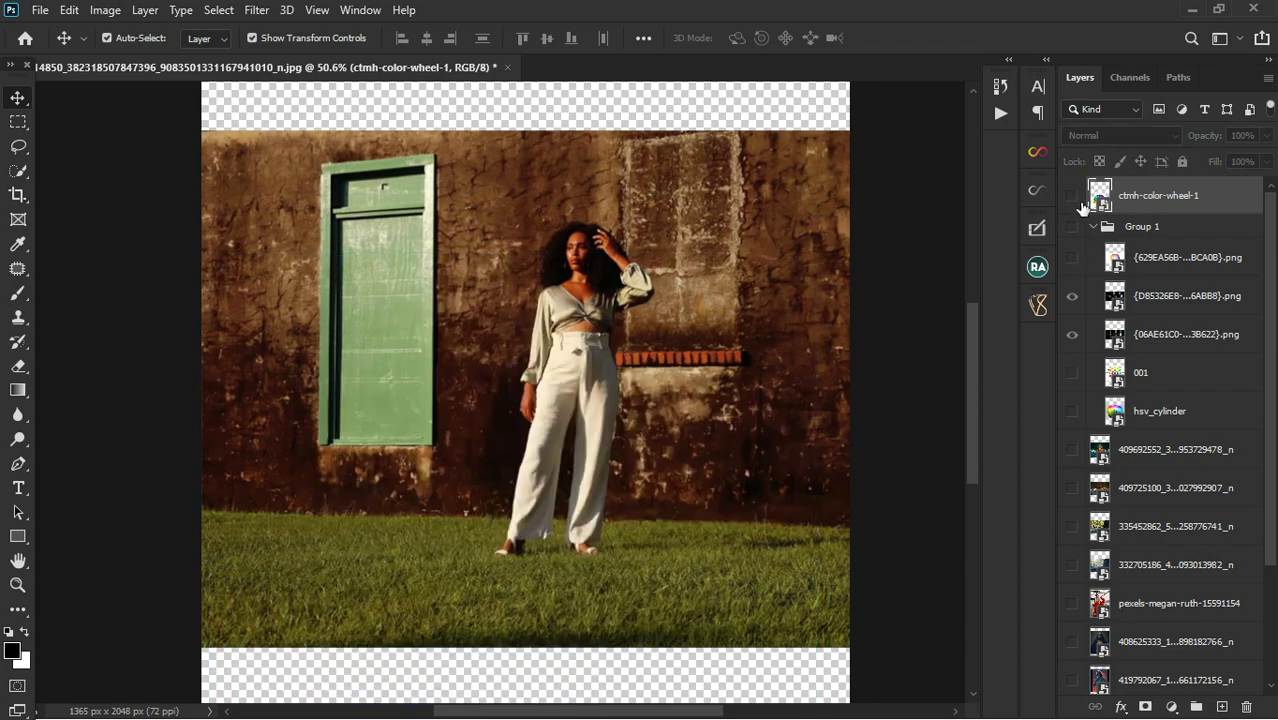
{"action": "scroll", "coordinate": [561, 286], "scroll_direction": "up", "scroll_amount": 5}
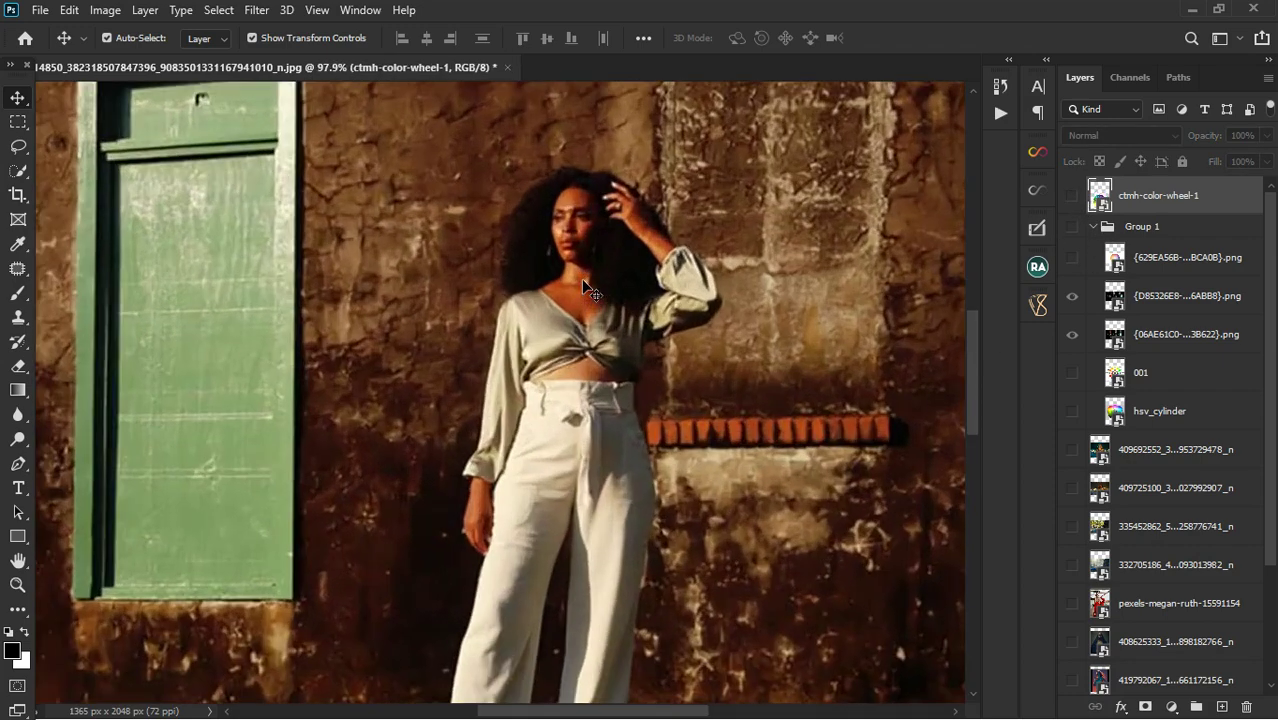
{"action": "scroll", "coordinate": [582, 280], "scroll_direction": "down", "scroll_amount": 4}
{"action": "scroll", "coordinate": [588, 288], "scroll_direction": "down", "scroll_amount": 1}
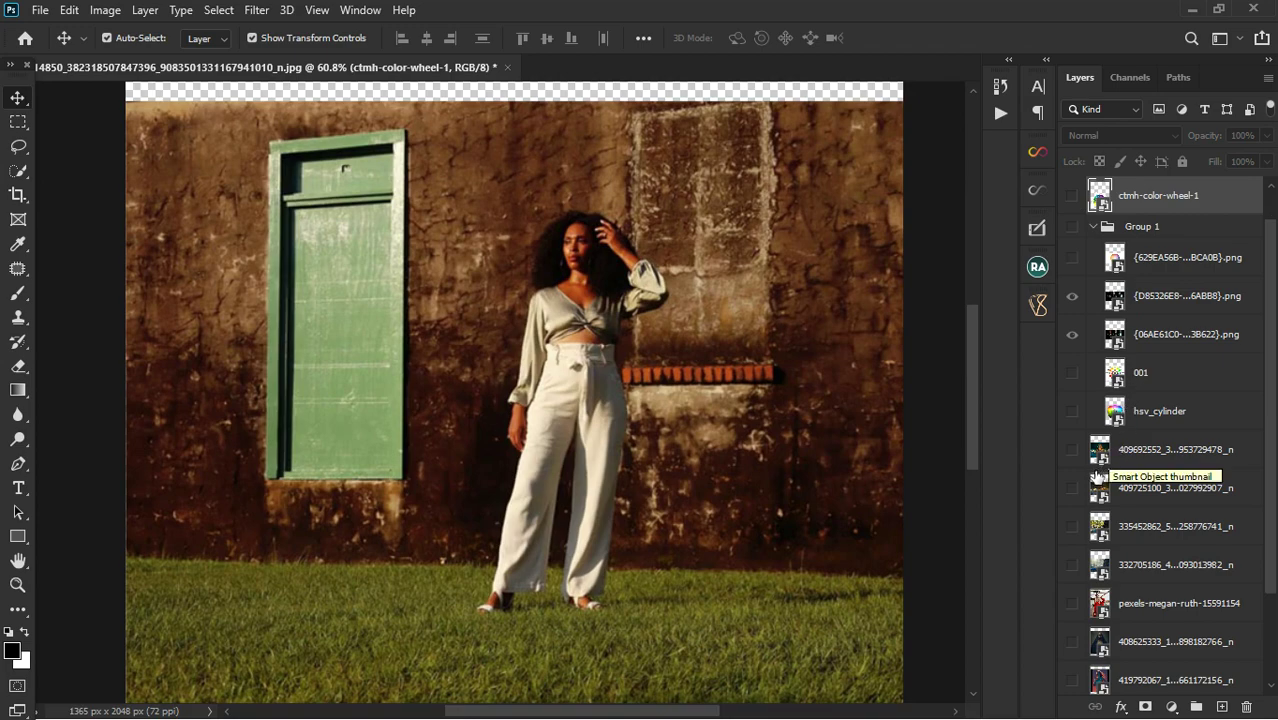
Step: Replace the green door photo with the red-lit magnifying glass portrait 425438807_1...854983556_n
{"action": "scroll", "coordinate": [1115, 458], "scroll_direction": "down", "scroll_amount": 3}
{"action": "left_click", "coordinate": [1072, 598]}
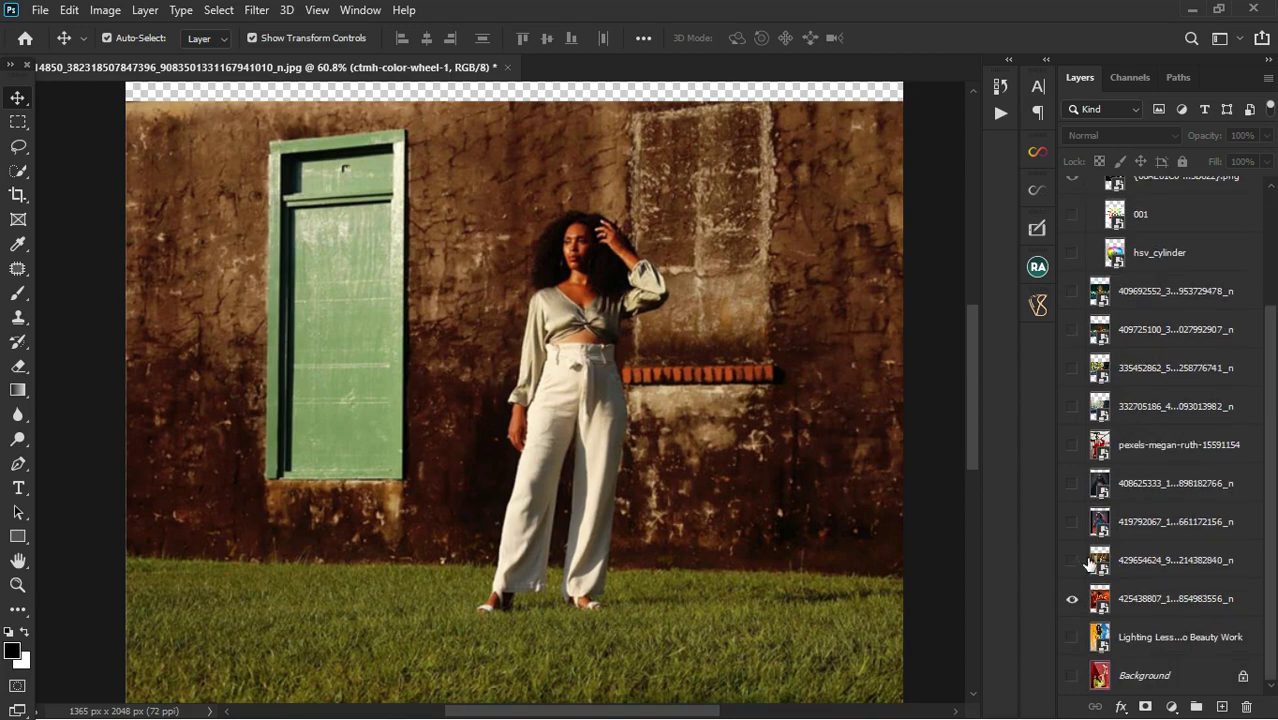
{"action": "left_click", "coordinate": [1072, 560]}
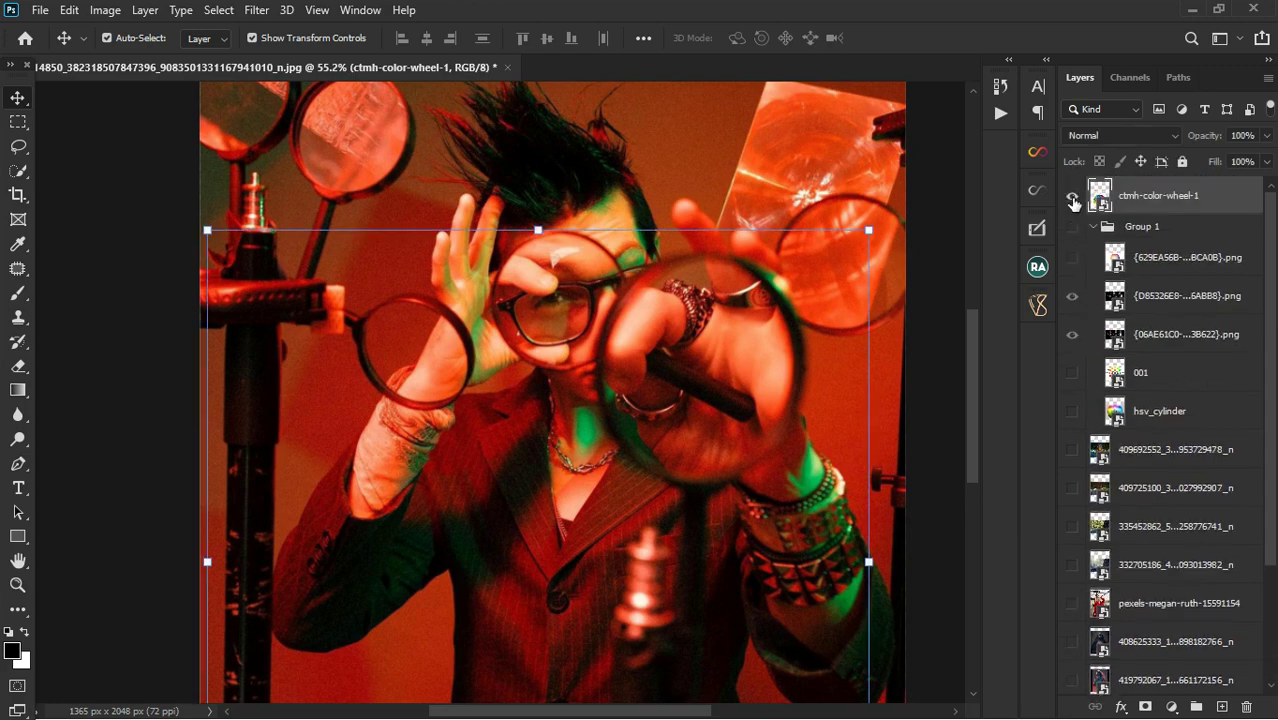
Step: Show the color wheel over the red-lit portrait and center it on the photo to compare the reds and greens
{"action": "left_click", "coordinate": [1073, 200]}
{"action": "scroll", "coordinate": [559, 444], "scroll_direction": "down", "scroll_amount": 2}
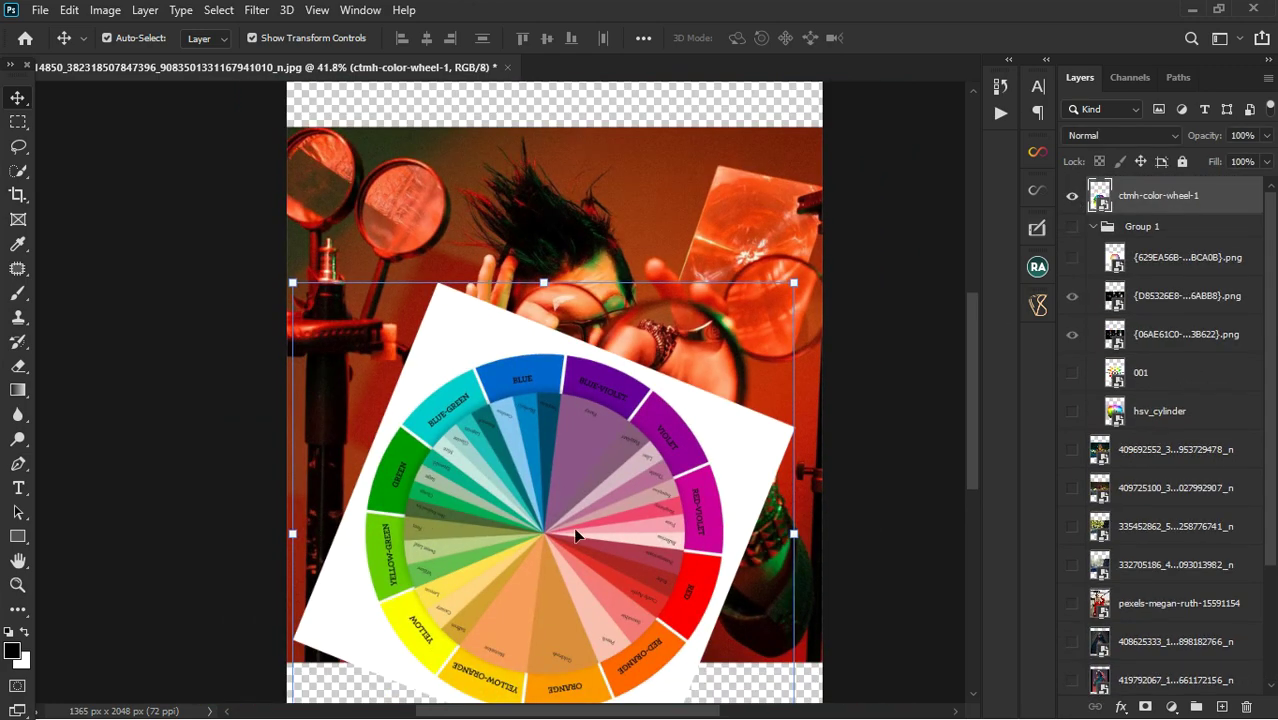
{"action": "left_click_drag", "start_coordinate": [575, 536], "coordinate": [586, 404]}
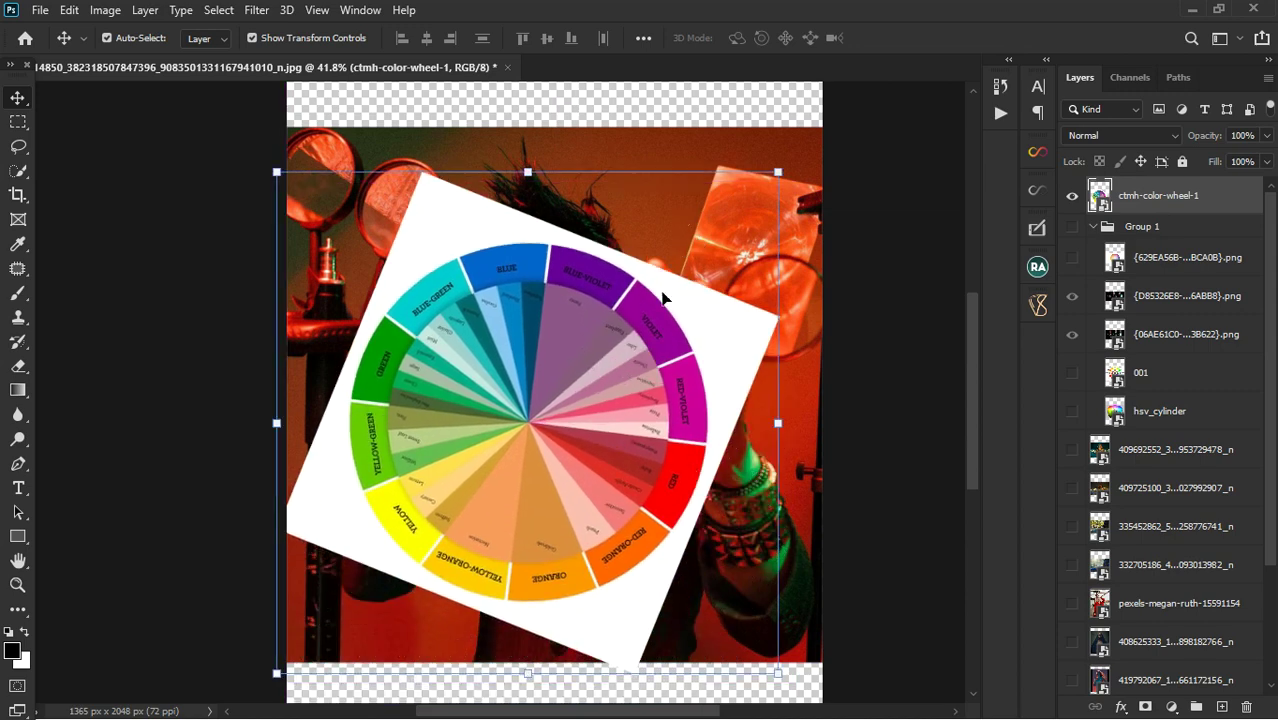
{"action": "left_click_drag", "start_coordinate": [561, 418], "coordinate": [590, 408]}
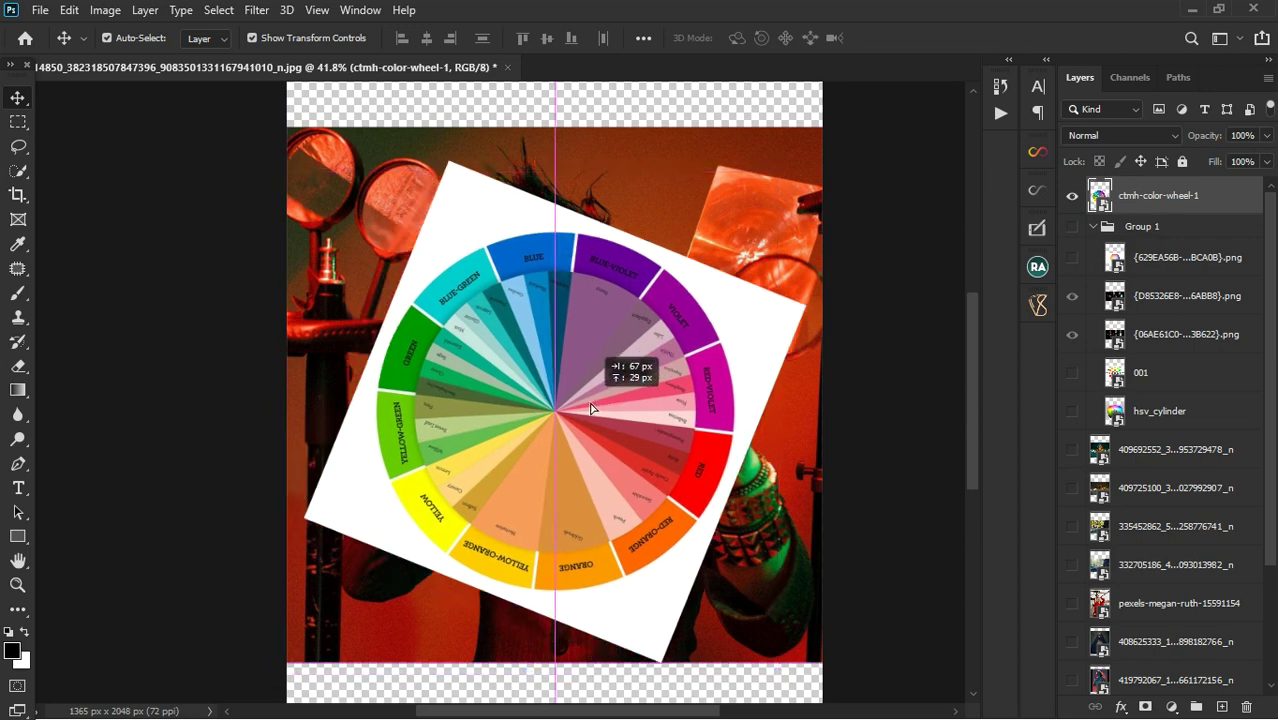
Step: Hide the color wheel and the red-lit portrait, and display the orange and blue photo Lighting Less...o Beauty Work
{"action": "left_click", "coordinate": [1072, 196]}
{"action": "scroll", "coordinate": [1099, 470], "scroll_direction": "down", "scroll_amount": 4}
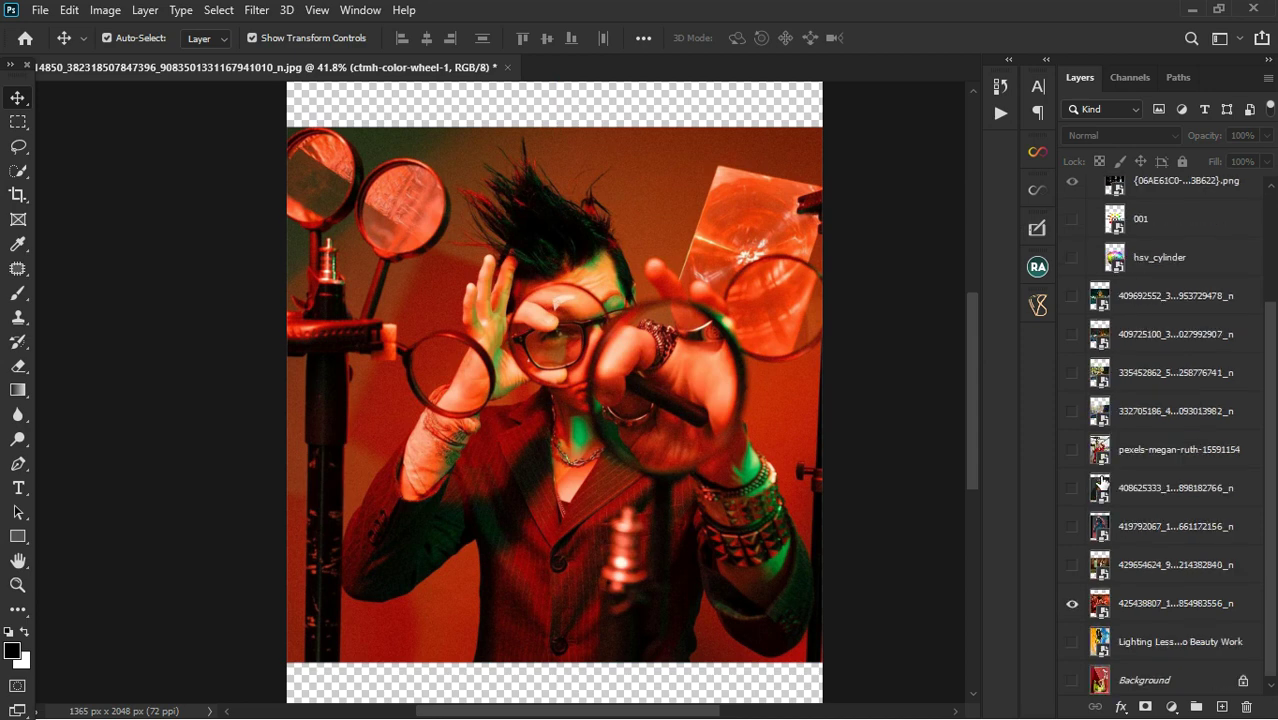
{"action": "left_click", "coordinate": [1131, 606]}
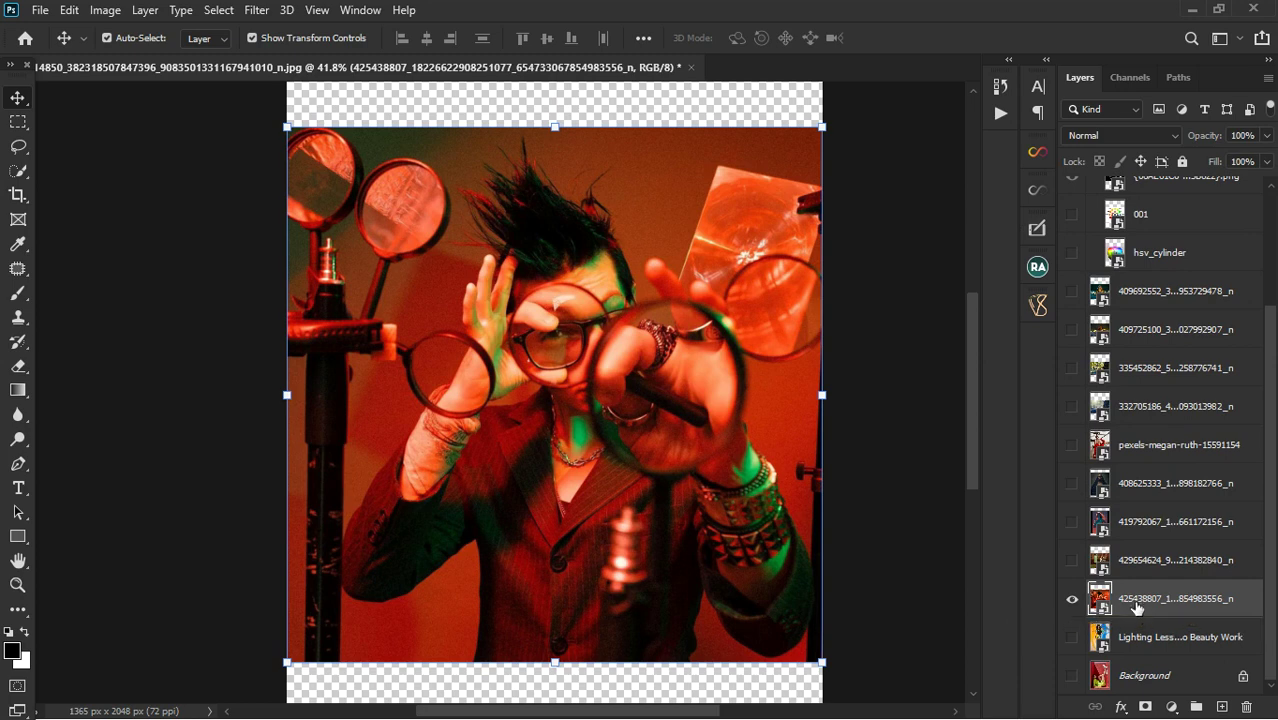
{"action": "left_click", "coordinate": [1072, 637]}
{"action": "left_click", "coordinate": [1072, 598]}
{"action": "scroll", "coordinate": [595, 372], "scroll_direction": "down", "scroll_amount": 3}
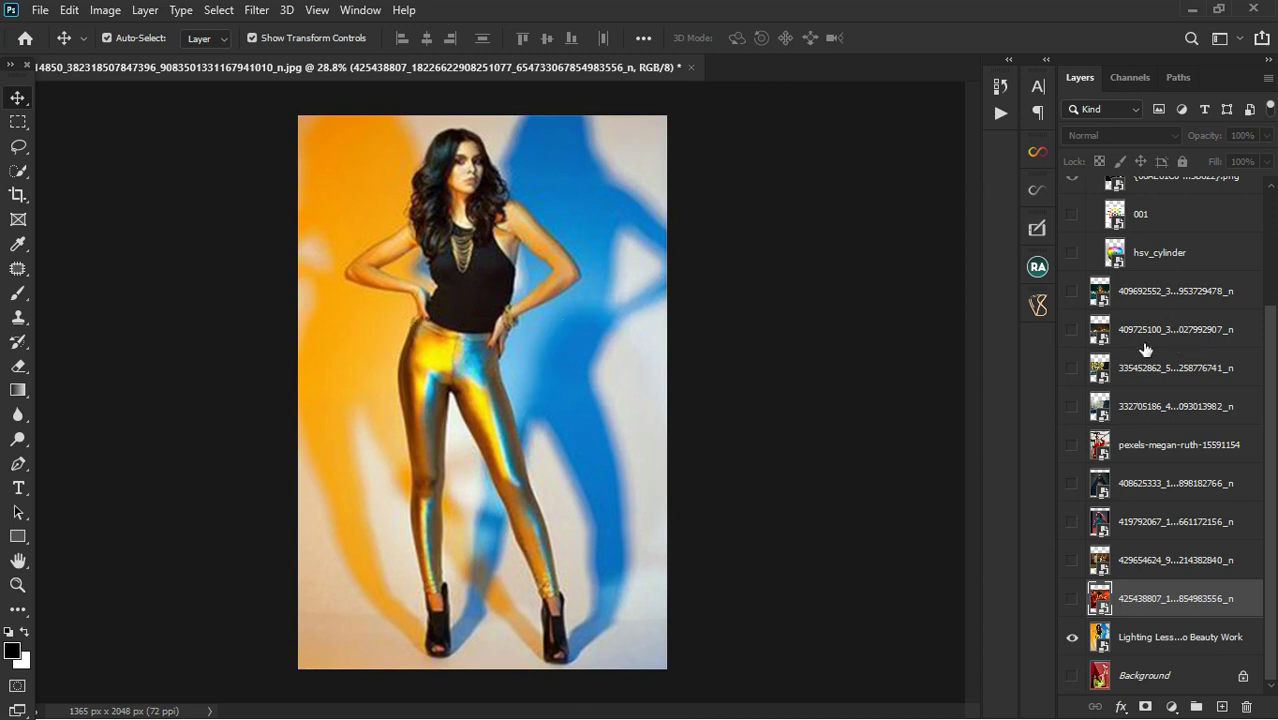
Step: Show the color wheel over the orange and blue photo and move it across the woman's legs for comparison
{"action": "scroll", "coordinate": [1155, 352], "scroll_direction": "up", "scroll_amount": 3}
{"action": "scroll", "coordinate": [1157, 353], "scroll_direction": "up", "scroll_amount": 1}
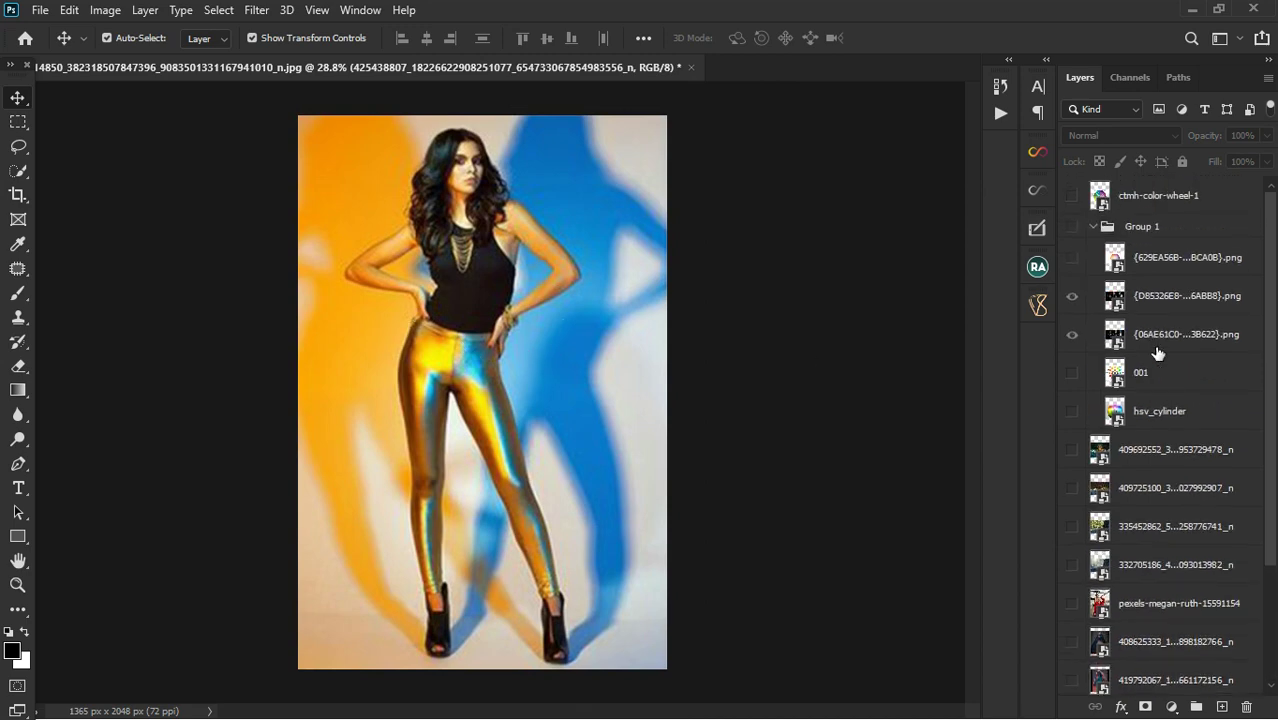
{"action": "left_click", "coordinate": [1072, 197]}
{"action": "left_click_drag", "start_coordinate": [473, 460], "coordinate": [528, 472]}
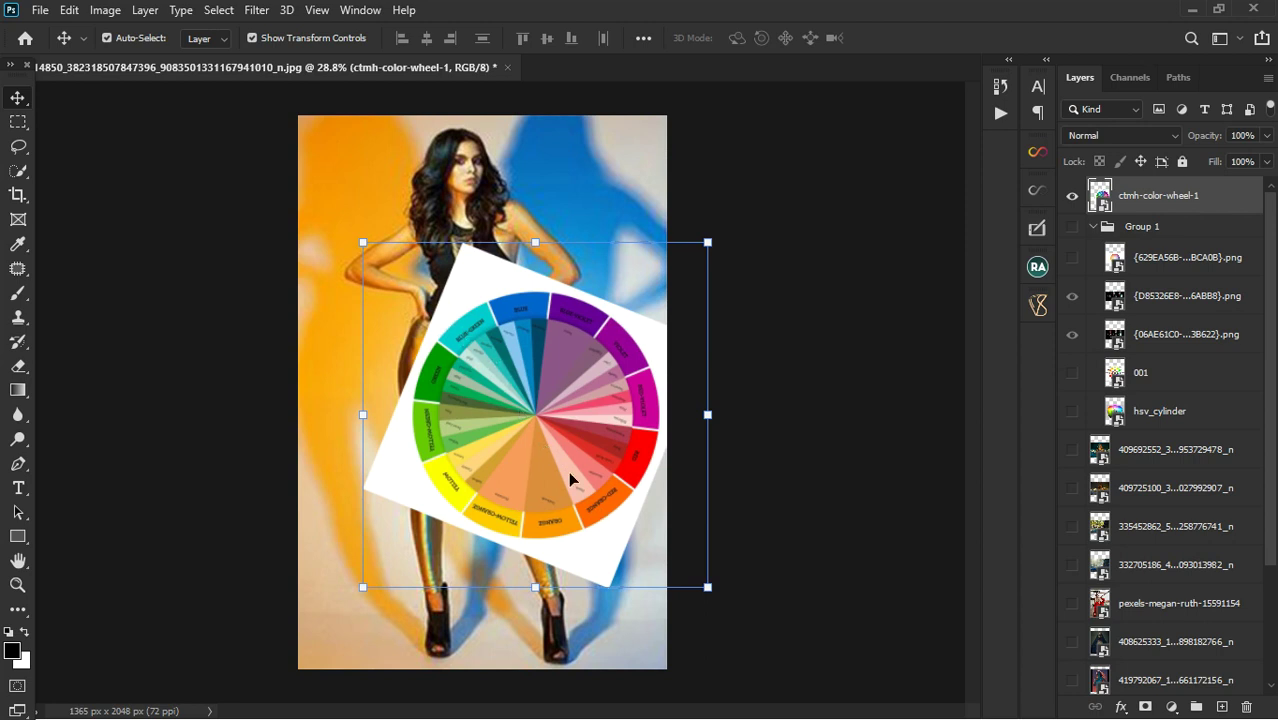
Step: Hide the color wheel and the orange and blue photo, and display the Background photo of the woman in lime green
{"action": "left_click", "coordinate": [1072, 196]}
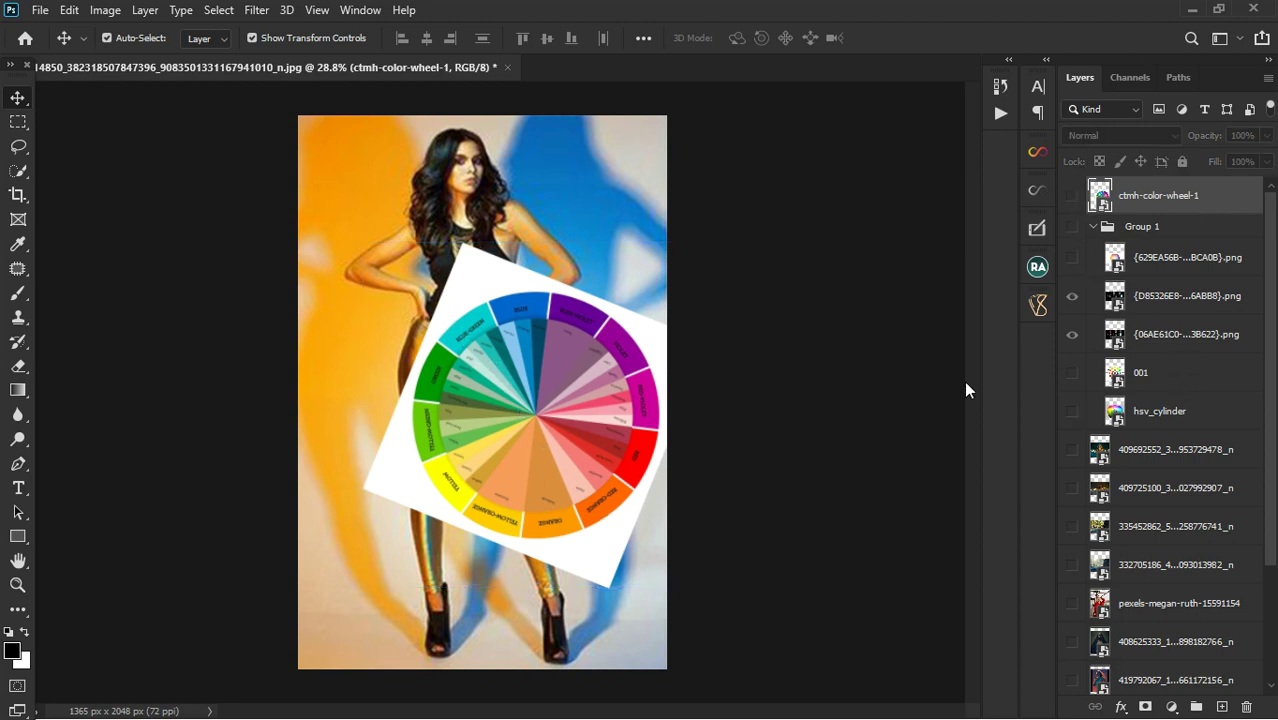
{"action": "scroll", "coordinate": [1105, 562], "scroll_direction": "down", "scroll_amount": 4}
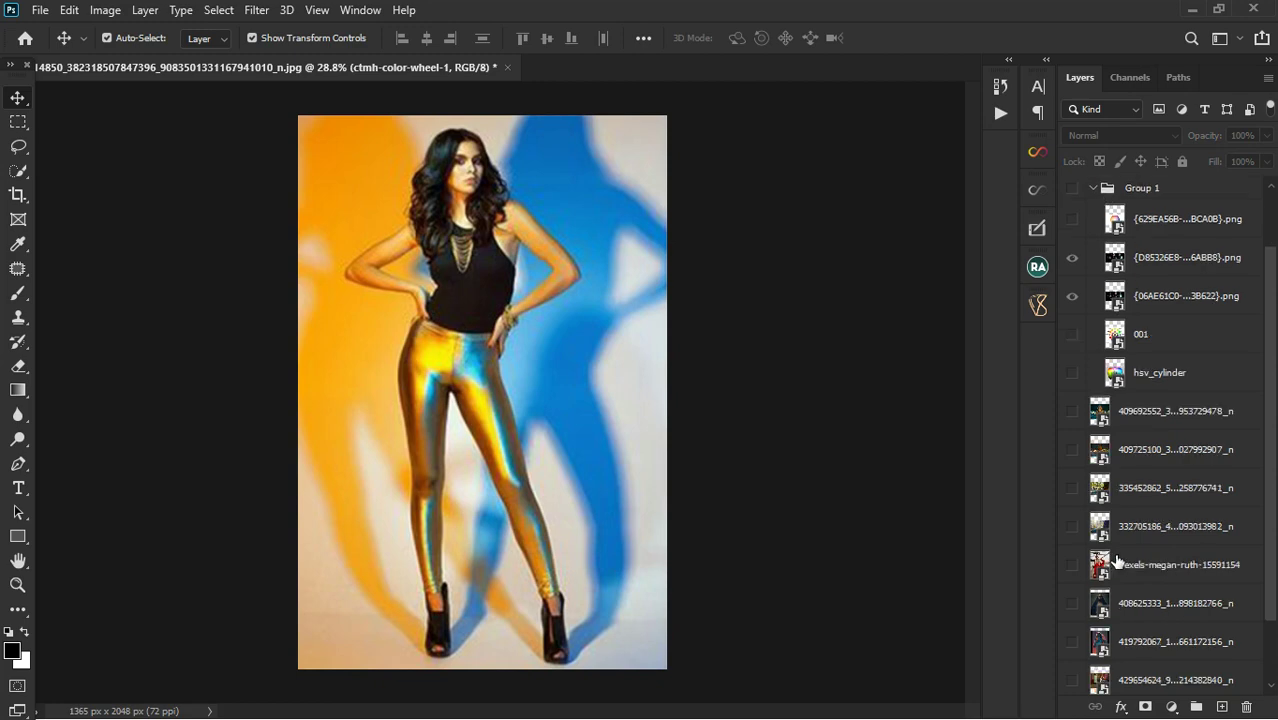
{"action": "left_click", "coordinate": [1072, 676]}
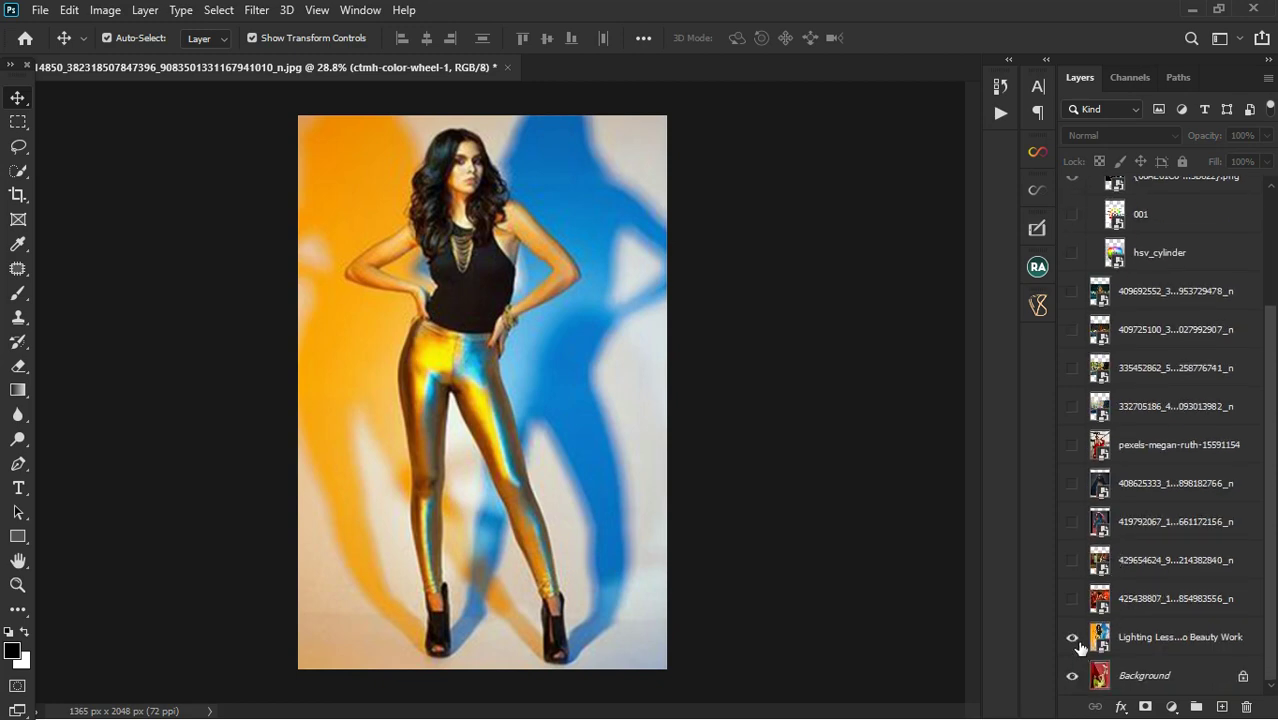
{"action": "left_click", "coordinate": [1073, 637]}
{"action": "scroll", "coordinate": [508, 476], "scroll_direction": "up", "scroll_amount": 2}
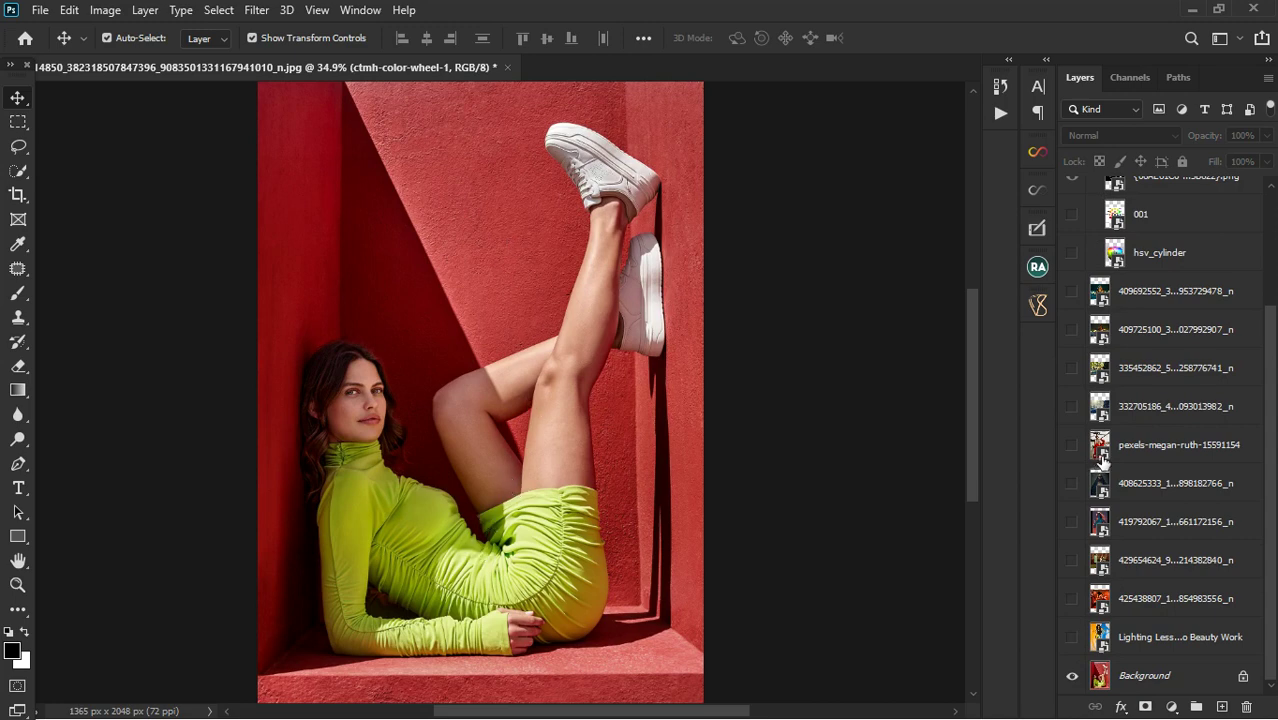
Step: Show the color wheel over the lime green dress photo, rotate it to 135.20°, and move it over the woman's body
{"action": "scroll", "coordinate": [1090, 233], "scroll_direction": "up", "scroll_amount": 3}
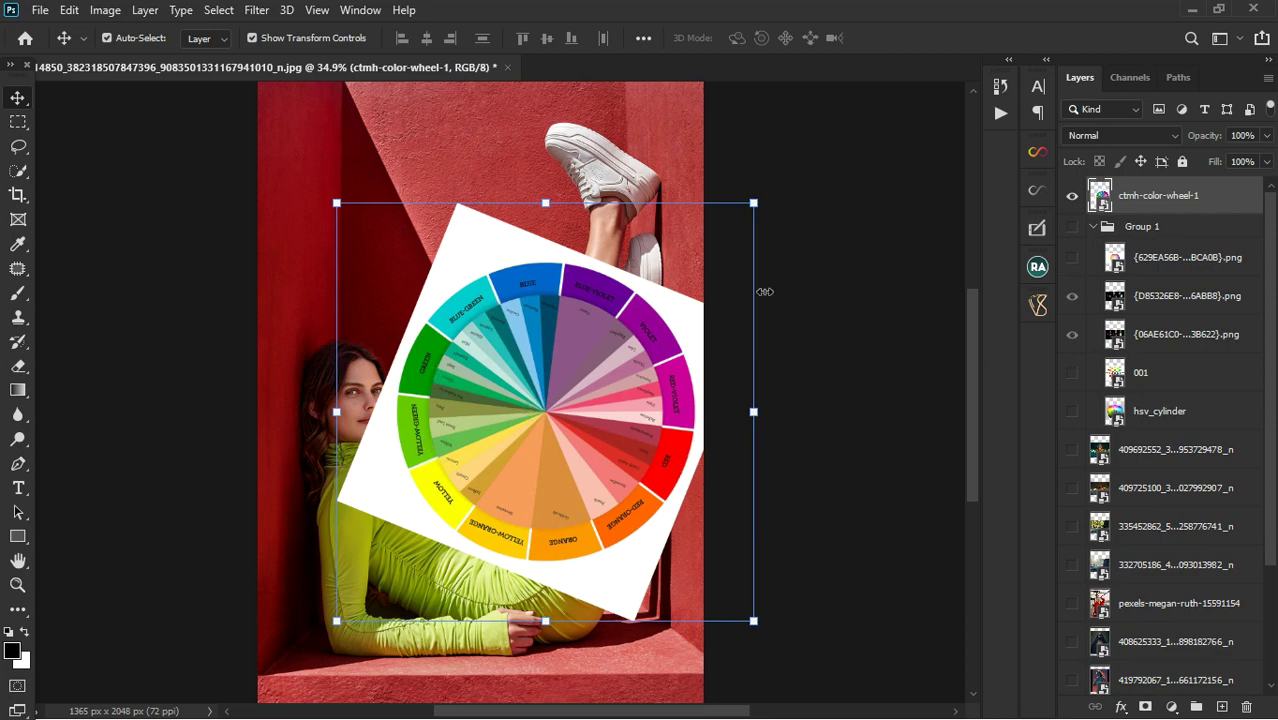
{"action": "left_click_drag", "start_coordinate": [776, 205], "coordinate": [454, 170]}
{"action": "left_click_drag", "start_coordinate": [595, 454], "coordinate": [566, 298]}
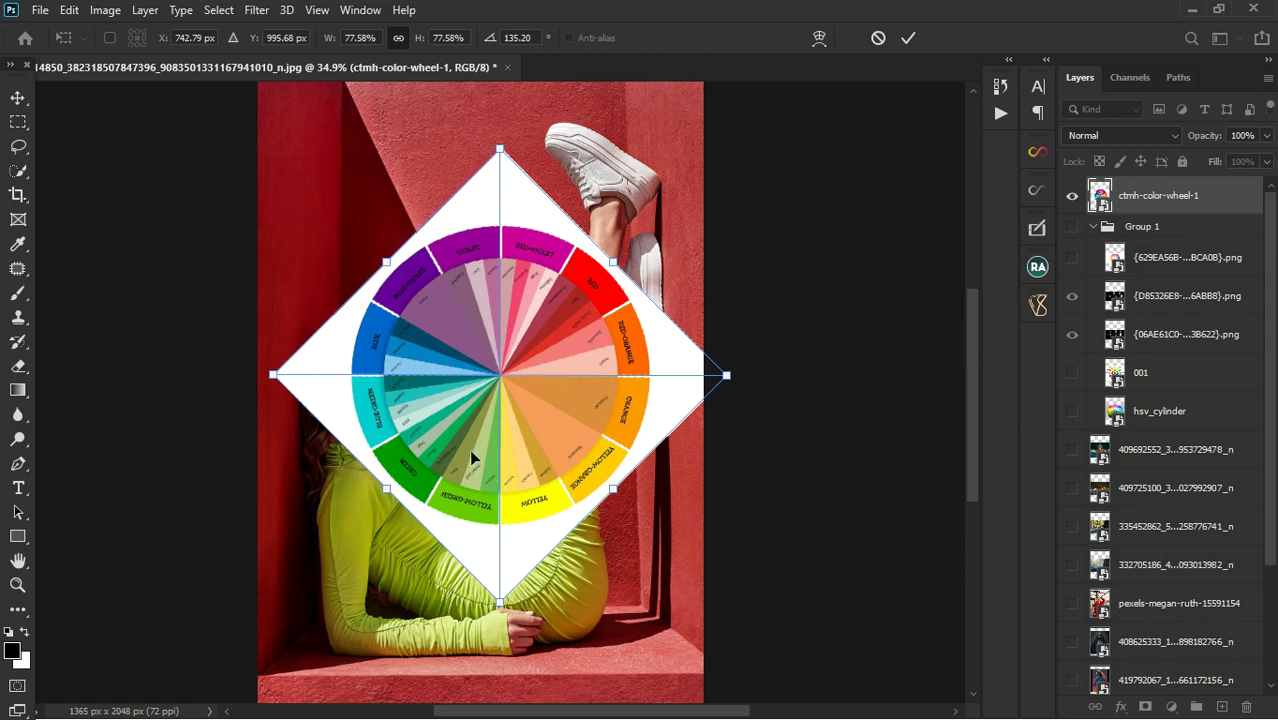
{"action": "left_click_drag", "start_coordinate": [541, 376], "coordinate": [526, 428]}
{"action": "key", "text": "Return"}
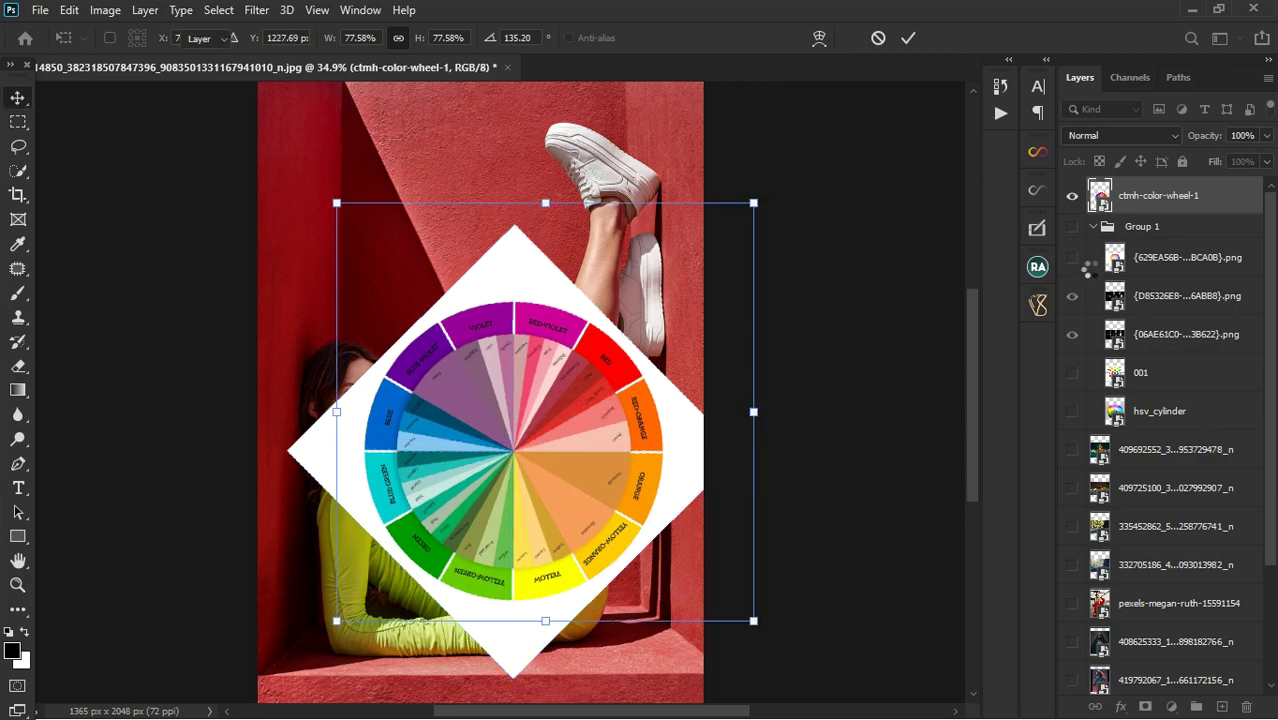
Step: Show Group 1 with its {629EA56B-...BCA0B}.png color wheel chart, and hide the ctmh-color-wheel-1 layer
{"action": "left_click", "coordinate": [1072, 228]}
{"action": "left_click", "coordinate": [1074, 259]}
{"action": "left_click", "coordinate": [1074, 259]}
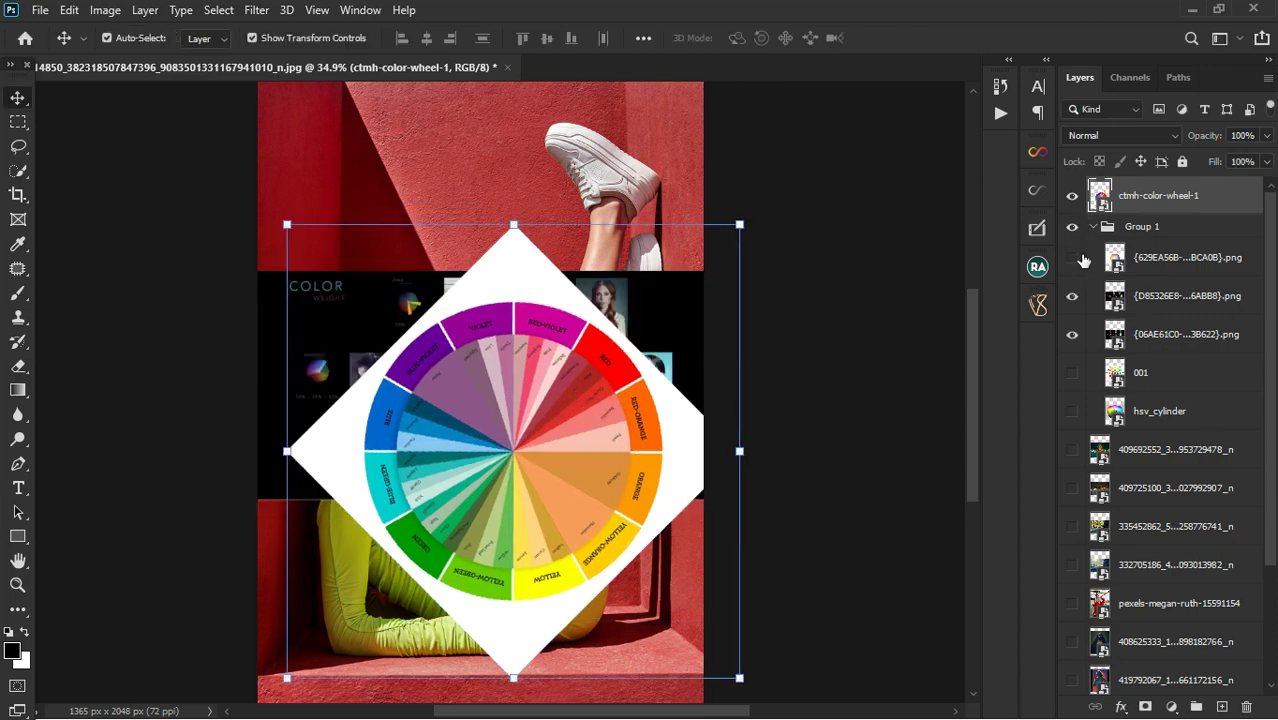
{"action": "left_click", "coordinate": [1074, 259]}
{"action": "left_click", "coordinate": [1072, 196]}
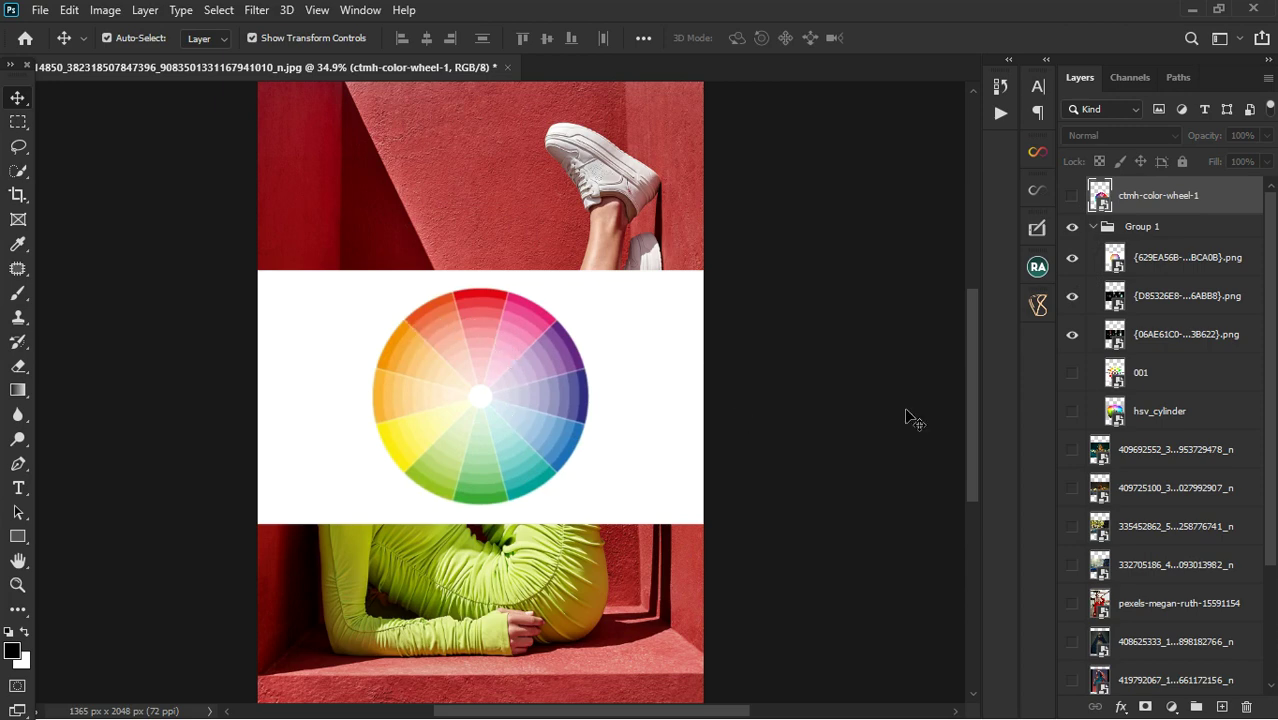
Step: Hide Group 1 and briefly display the teal-lit portrait 409692552_3...953729478_n over the Background photo
{"action": "left_click", "coordinate": [1074, 228]}
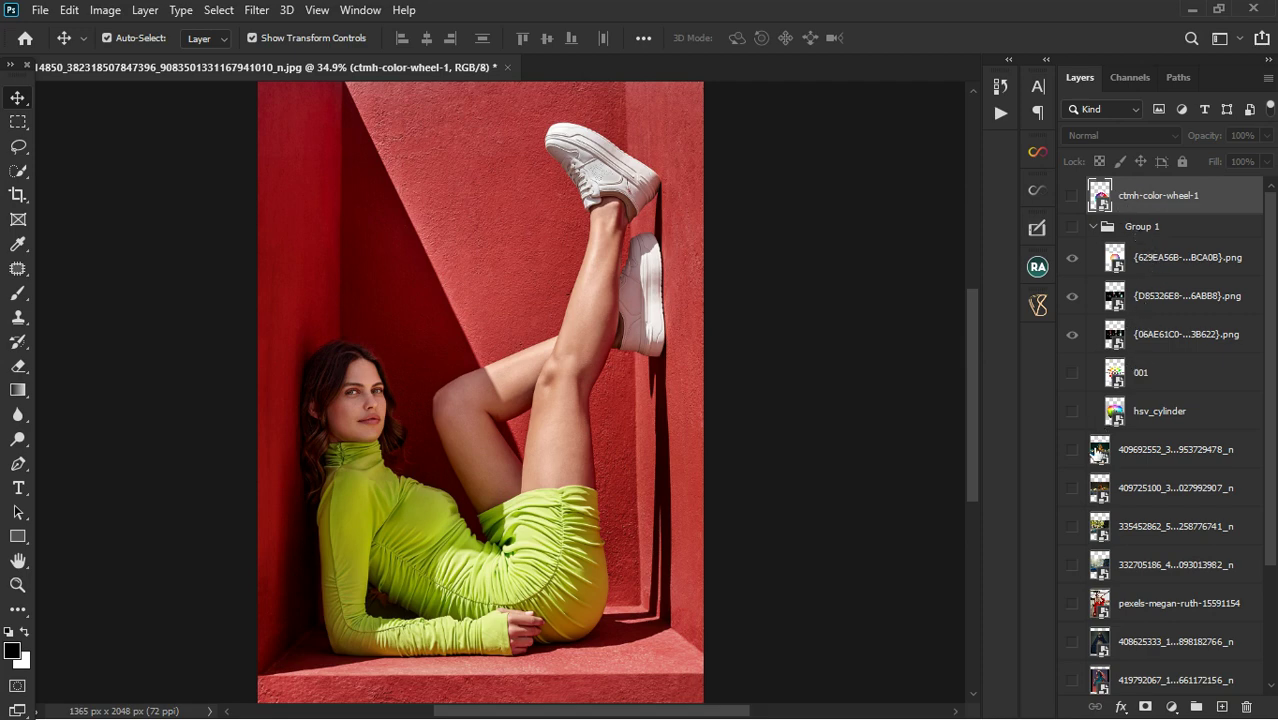
{"action": "left_click", "coordinate": [1072, 450]}
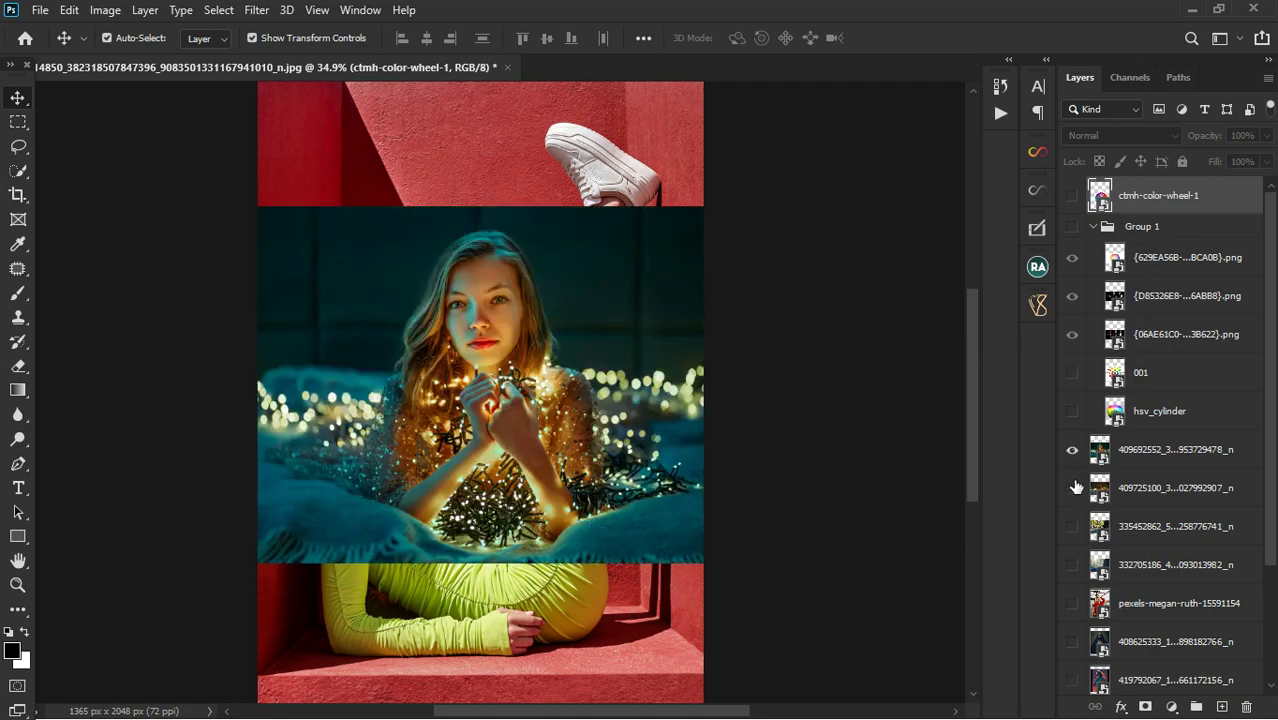
{"action": "left_click", "coordinate": [1074, 452]}
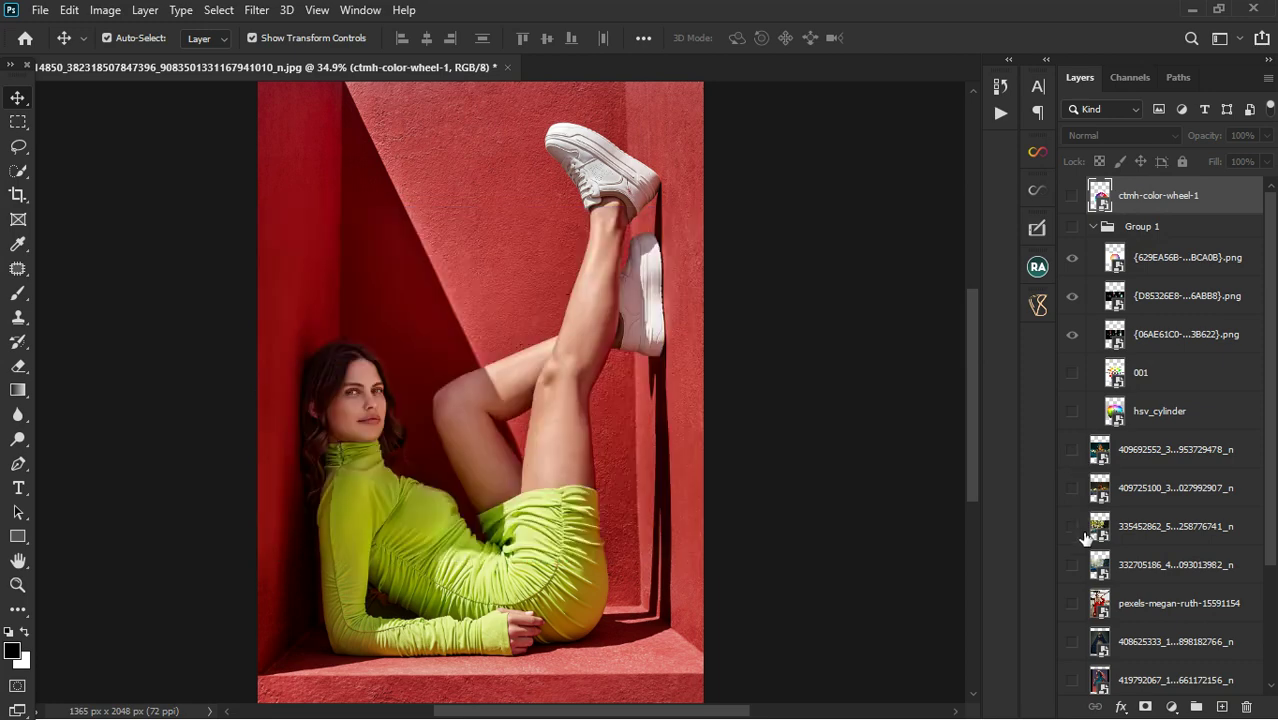
Step: Display the portrait of the blonde woman in the red coat and examine its colors
{"action": "left_click", "coordinate": [1072, 604]}
{"action": "scroll", "coordinate": [719, 380], "scroll_direction": "down", "scroll_amount": 2}
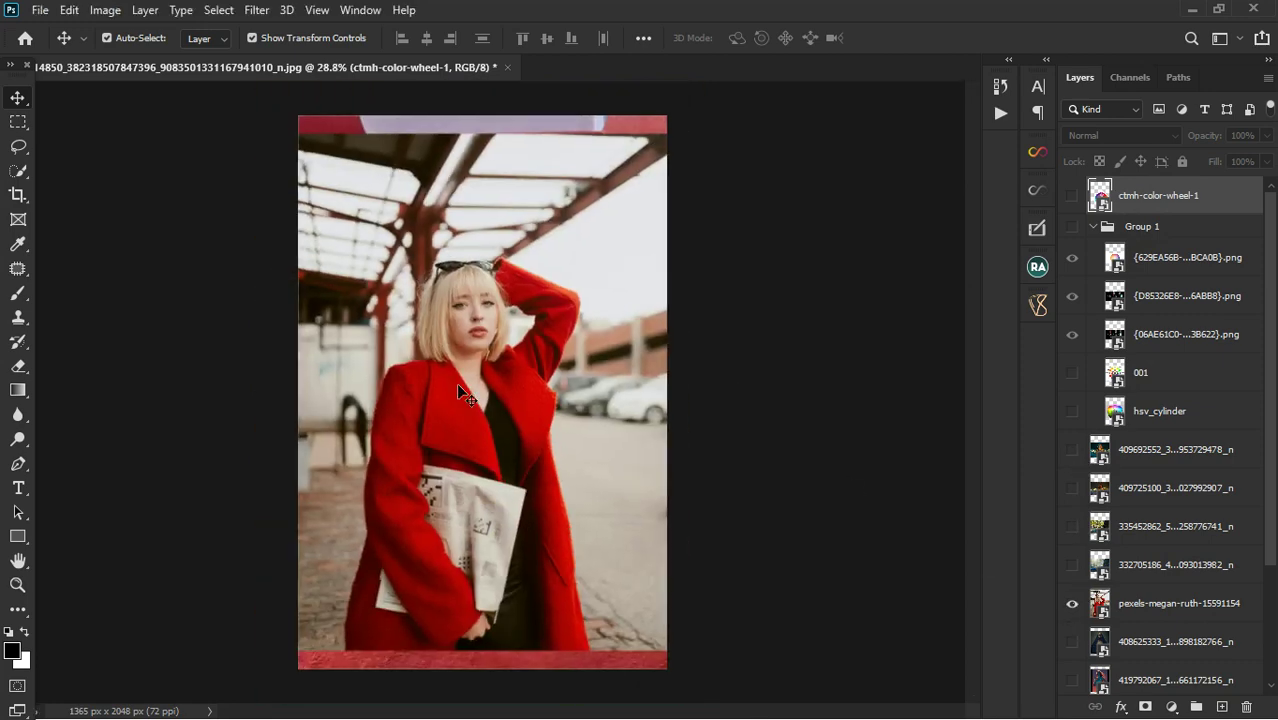
{"action": "scroll", "coordinate": [458, 385], "scroll_direction": "up", "scroll_amount": 2}
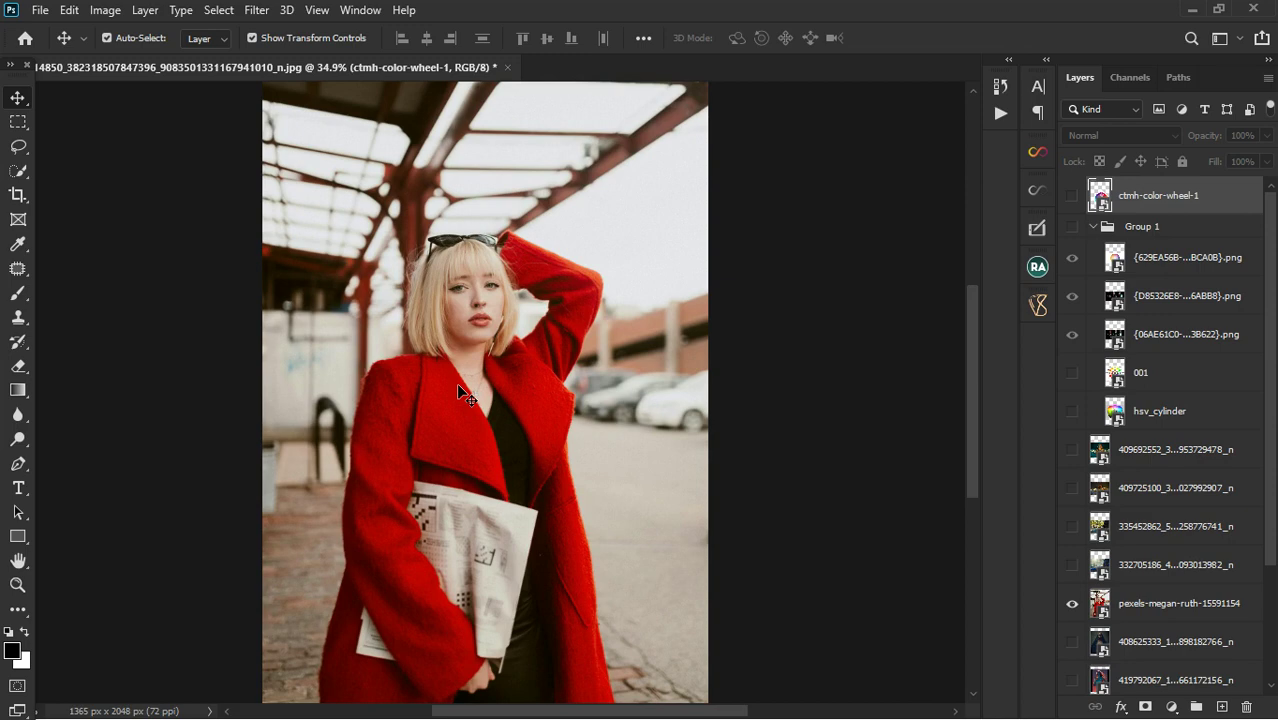